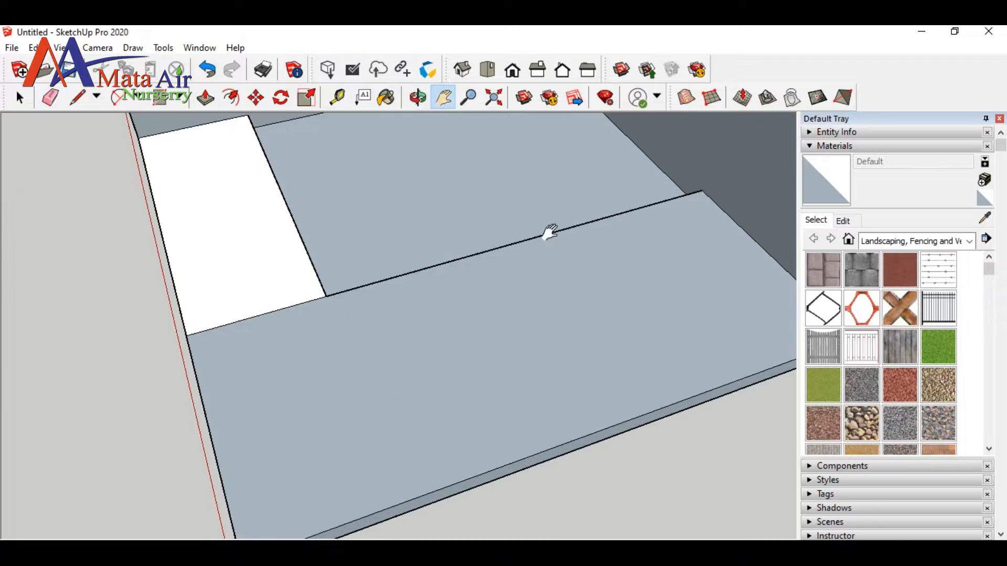
Paint the recessed garden floor with Grass Dark Green
shift+middle_drag(551, 232, 553, 425)
scroll(554, 424, up, 2)
click(952, 353)
click(430, 366)
Paint the top faces of the raised L-shaped walkway with Pavers Modular Brick
scroll(718, 403, down, 2)
scroll(899, 395, down, 3)
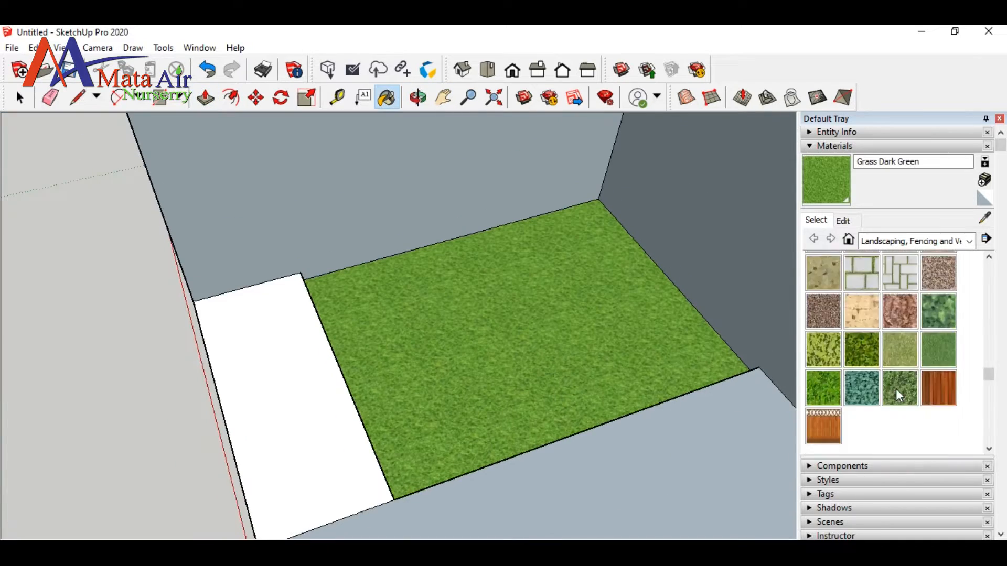
click(900, 363)
click(310, 420)
click(629, 487)
click(911, 326)
click(577, 488)
click(338, 414)
scroll(343, 410, up, 3)
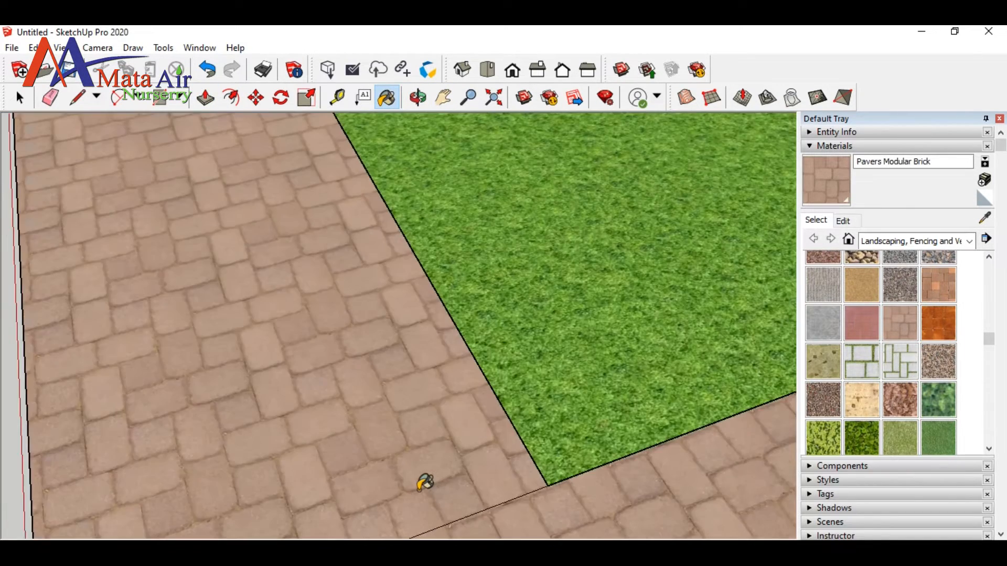
Paint the walkway slab's unpainted outer side face with Pavers Modular Brick
scroll(665, 427, down, 3)
mouse_move(665, 427)
middle_down()
mouse_move(416, 371)
mouse_move(569, 353)
mouse_move(741, 483)
mouse_move(495, 365)
middle_up()
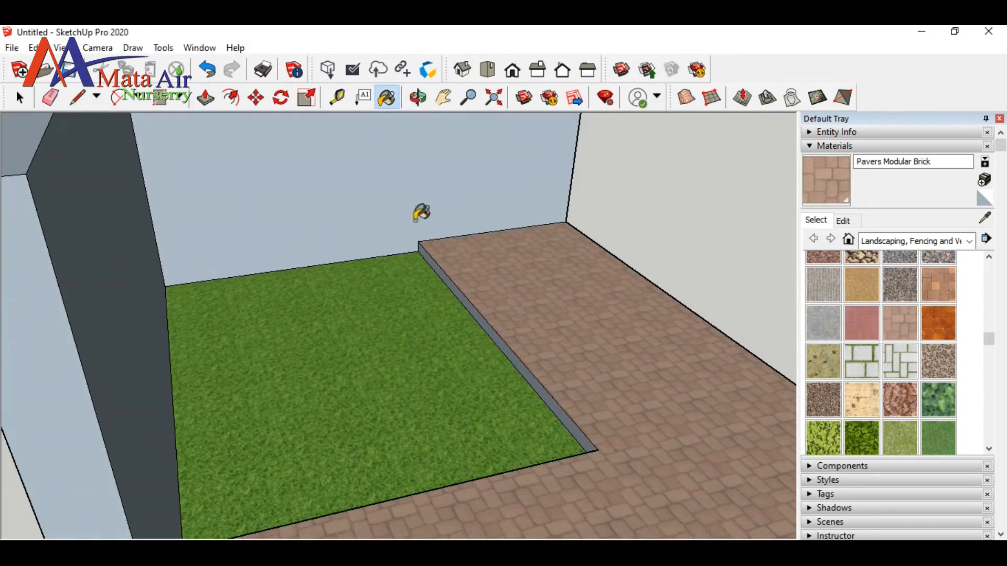
mouse_move(420, 215)
middle_down()
mouse_move(596, 422)
mouse_move(218, 339)
mouse_move(153, 299)
mouse_move(365, 267)
mouse_move(666, 270)
mouse_move(411, 394)
middle_up()
drag(570, 267, 413, 235)
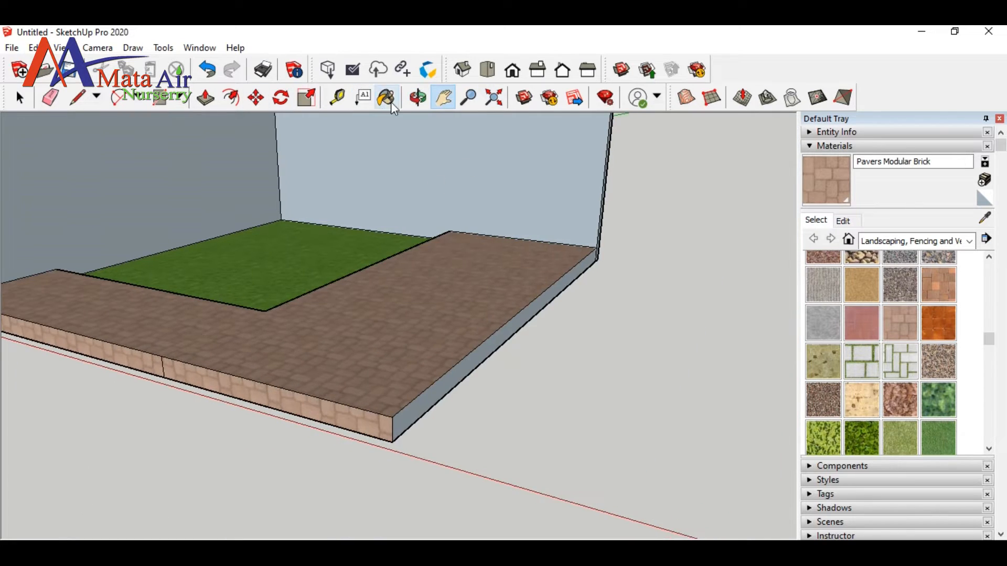
click(387, 98)
click(496, 351)
Paint the two inner wall faces around the lawn with Fencing Wood Old
scroll(525, 356, down, 3)
click(418, 98)
drag(498, 273, 446, 346)
scroll(929, 290, up, 4)
click(502, 195)
click(299, 210)
scroll(421, 224, up, 4)
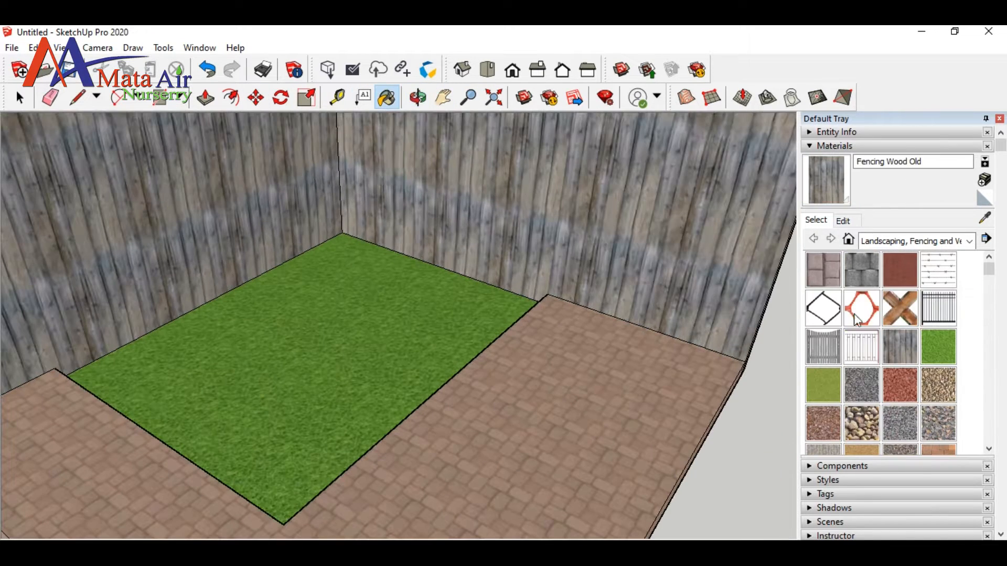
Paint both inner wall faces with Concrete Block Retaining Gray
click(861, 270)
click(844, 221)
click(387, 221)
click(293, 215)
scroll(868, 387, down, 3)
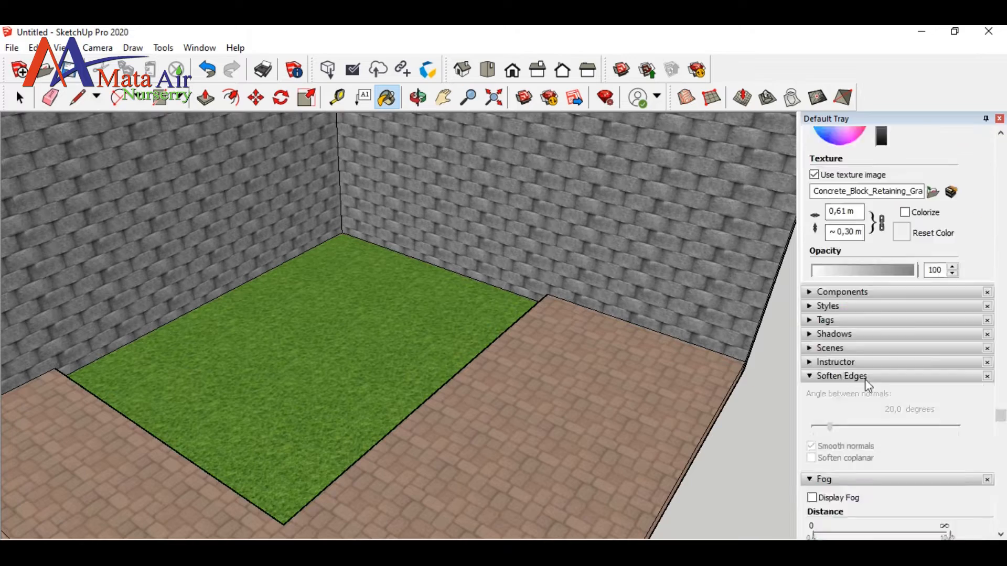
Try a different landscaping material on the two inner wall faces
scroll(868, 387, up, 3)
click(817, 221)
scroll(912, 367, down, 8)
click(824, 427)
click(472, 225)
click(198, 204)
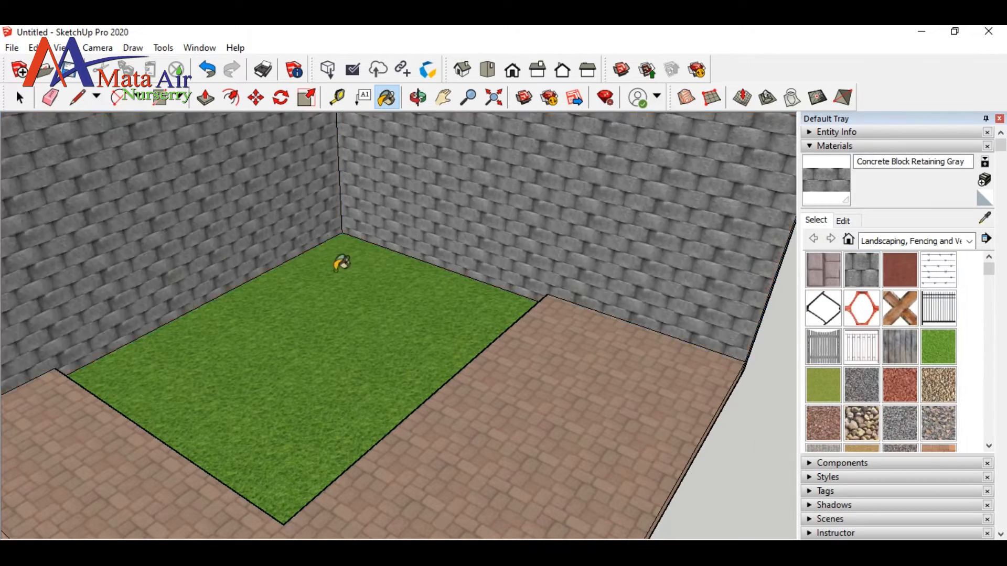
Search 3D Warehouse for bonsai
key(o)
mouse_move(337, 265)
mouse_down()
mouse_move(557, 247)
mouse_move(458, 283)
mouse_move(519, 283)
mouse_up()
scroll(409, 294, up, 2)
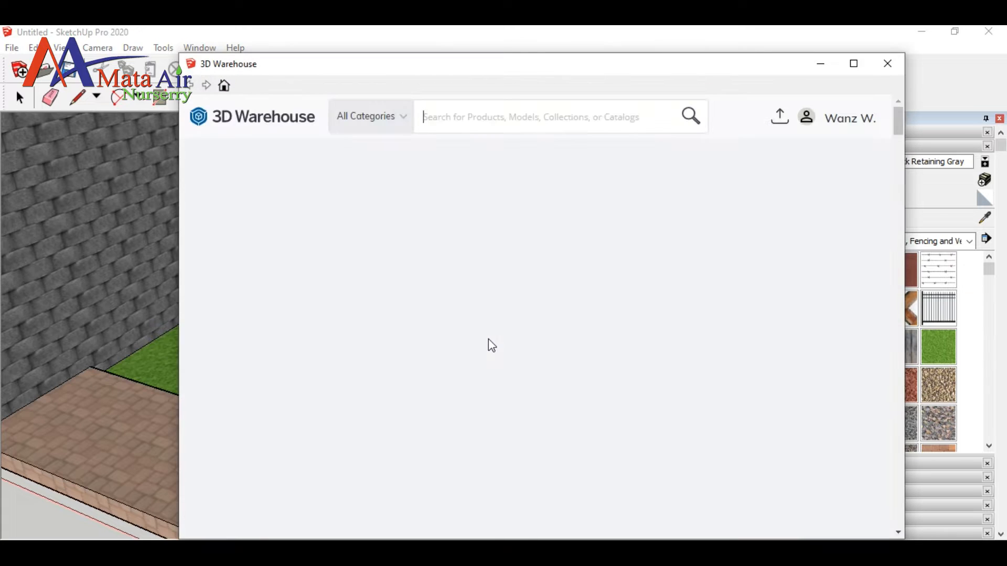
text(bonsai)
key(Return)
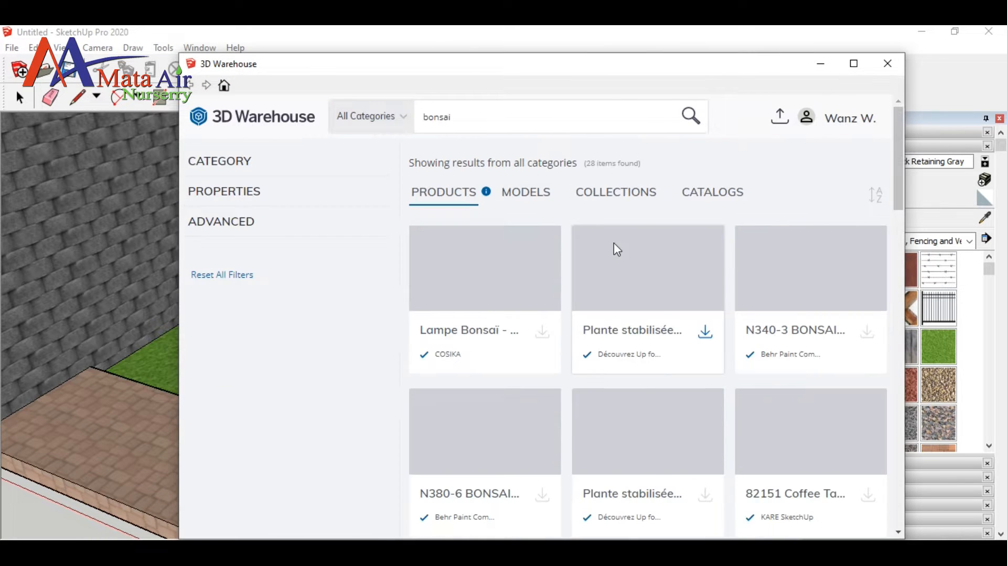
Browse the bonsai product results and view the details of the Plante stabilisée Bonsaï Eucalyptus model
drag(623, 80, 570, 65)
scroll(524, 293, down, 20)
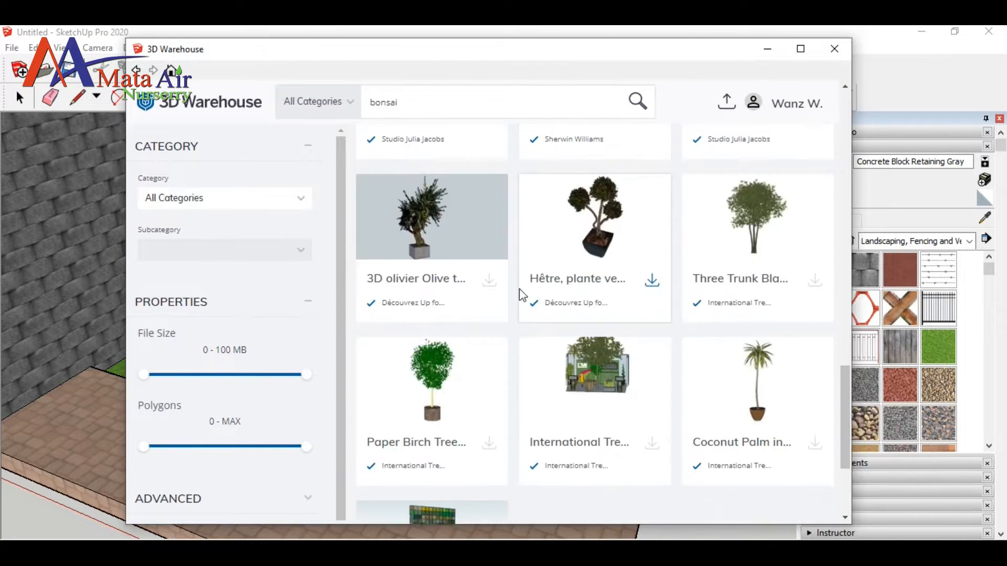
scroll(608, 266, up, 20)
click(603, 252)
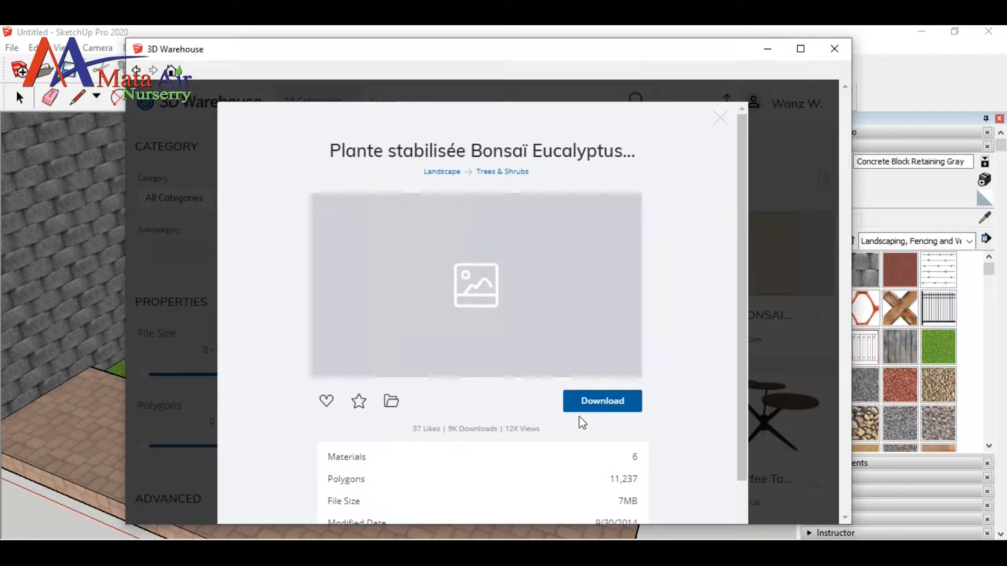
click(716, 131)
Browse the bonsai collections and open the Bonsai collection whose thumbnail shows a pine tree on a white background
click(548, 176)
scroll(676, 315, down, 4)
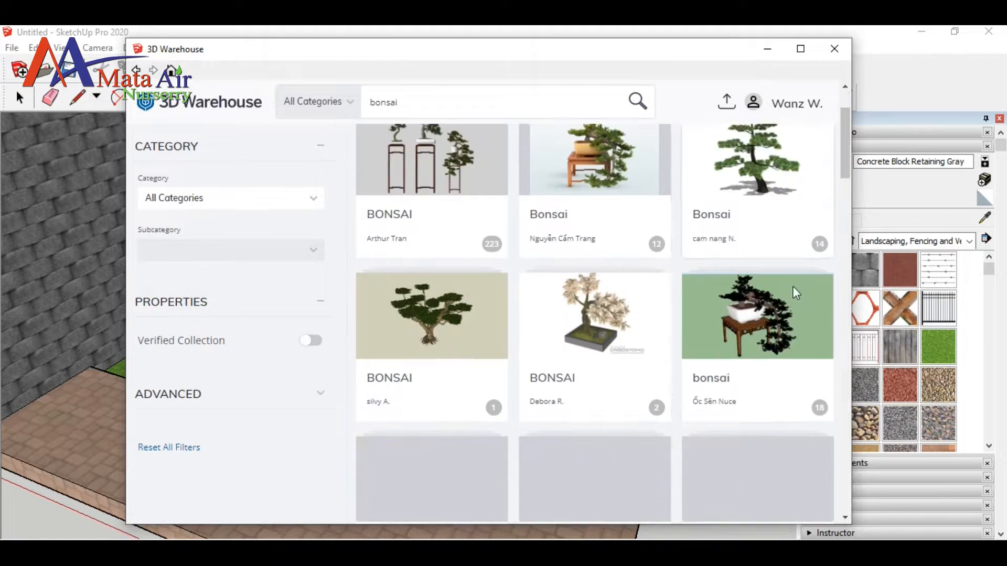
scroll(675, 339, down, 15)
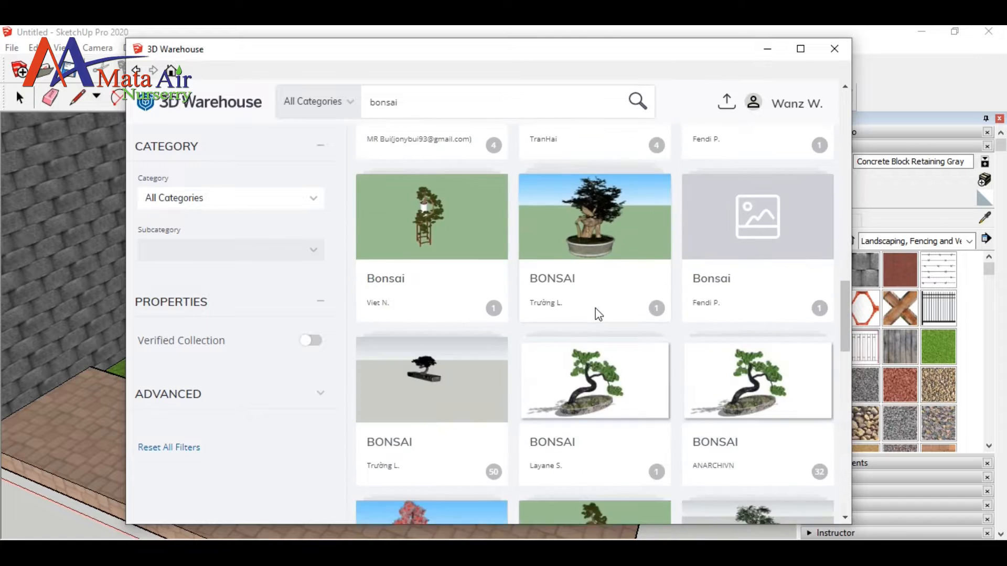
scroll(603, 315, down, 15)
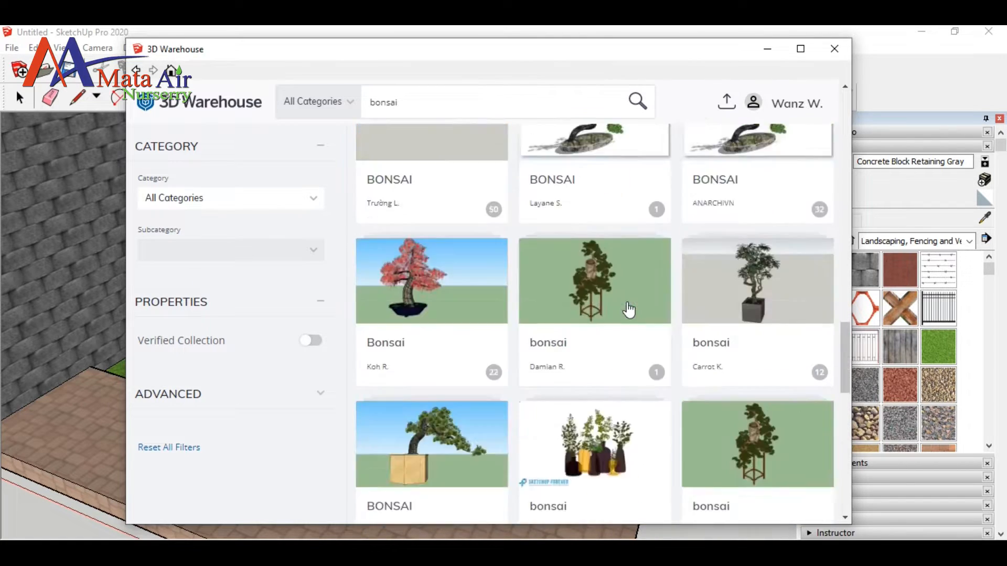
scroll(630, 308, up, 15)
click(739, 253)
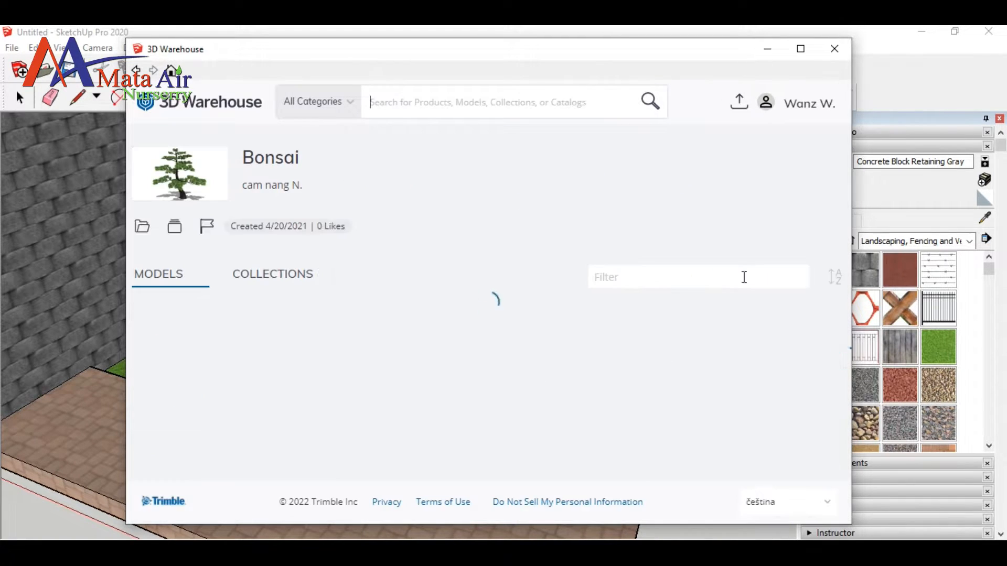
Load the Pinus thunbergii tree from the collection directly into the model
scroll(481, 220, down, 15)
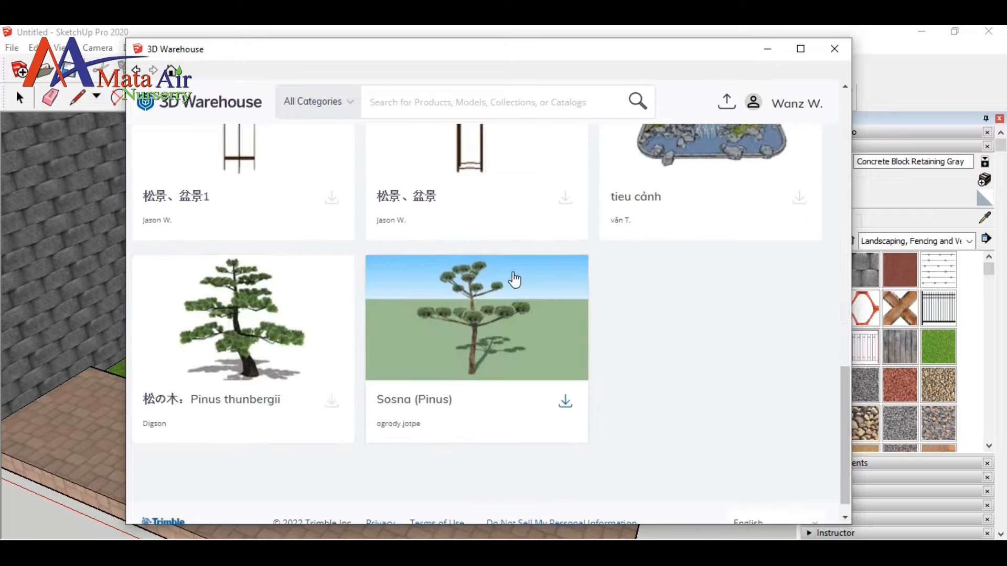
click(331, 403)
click(442, 325)
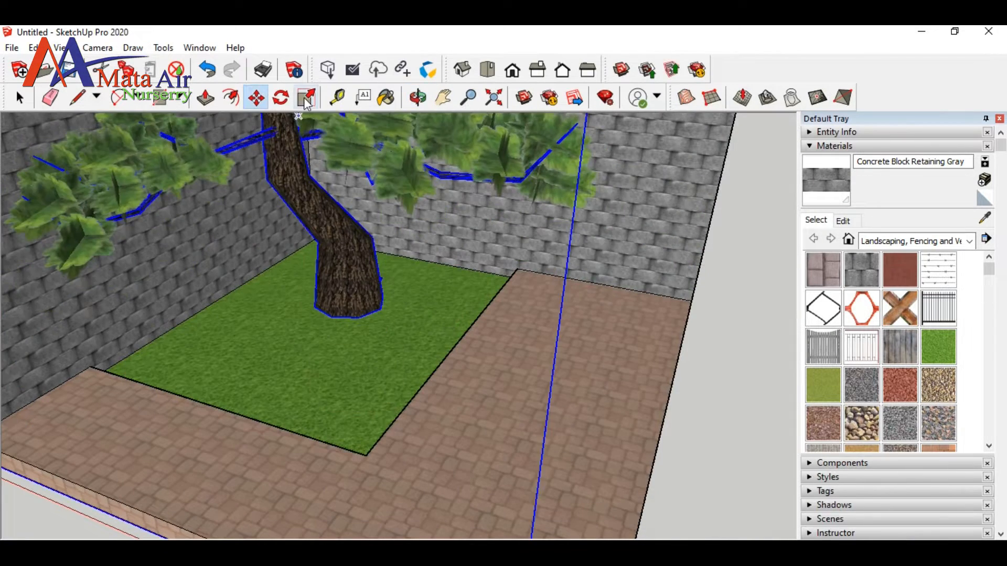
Scale down the imported pine tree and move it onto the lawn
scroll(471, 223, down, 10)
scroll(471, 223, down, 4)
drag(469, 152, 509, 246)
click(443, 98)
scroll(508, 245, up, 4)
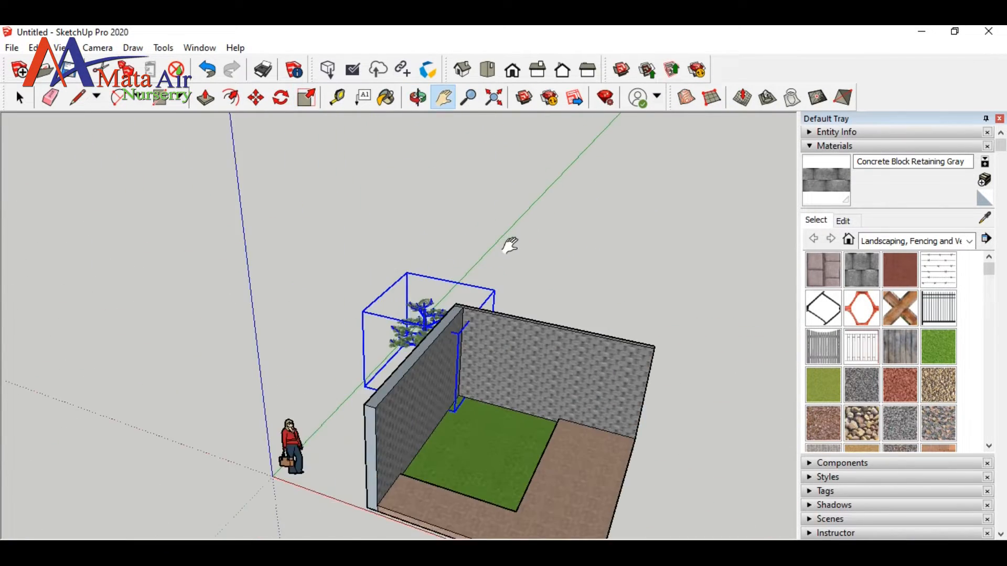
click(472, 387)
Move the pine tree into the lawn's inner corner between the walls and scale it down further
scroll(530, 382, up, 5)
middle_drag(539, 389, 451, 262)
shift+middle_drag(451, 262, 378, 156)
middle_drag(488, 445, 304, 432)
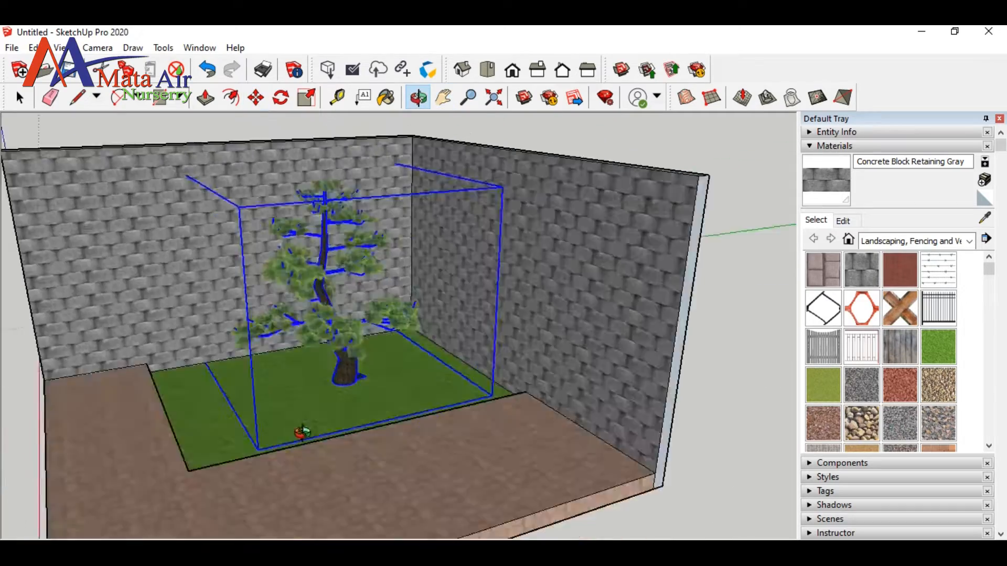
middle_drag(467, 420, 394, 409)
drag(394, 409, 433, 430)
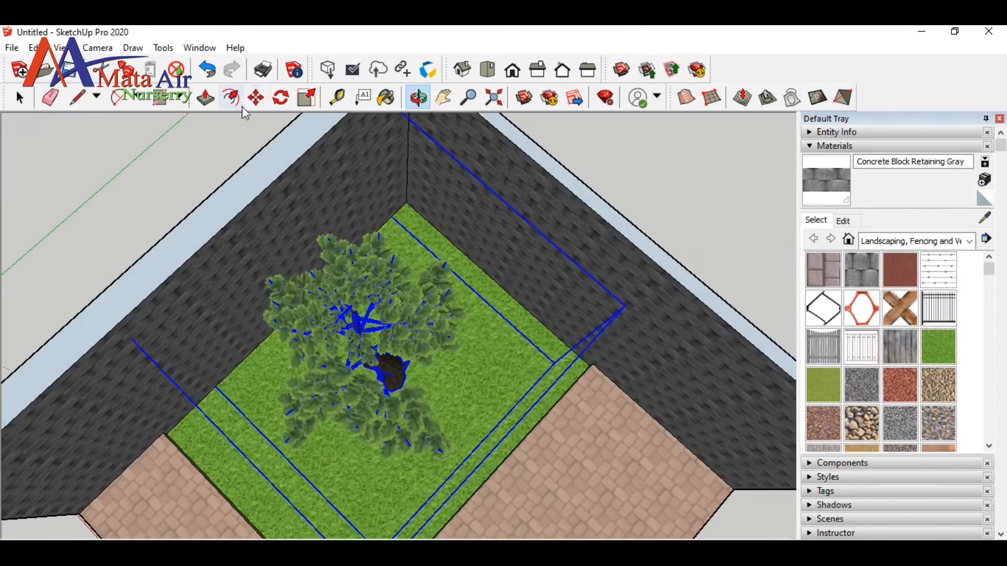
click(256, 98)
click(346, 283)
click(389, 230)
click(306, 99)
drag(421, 499, 404, 326)
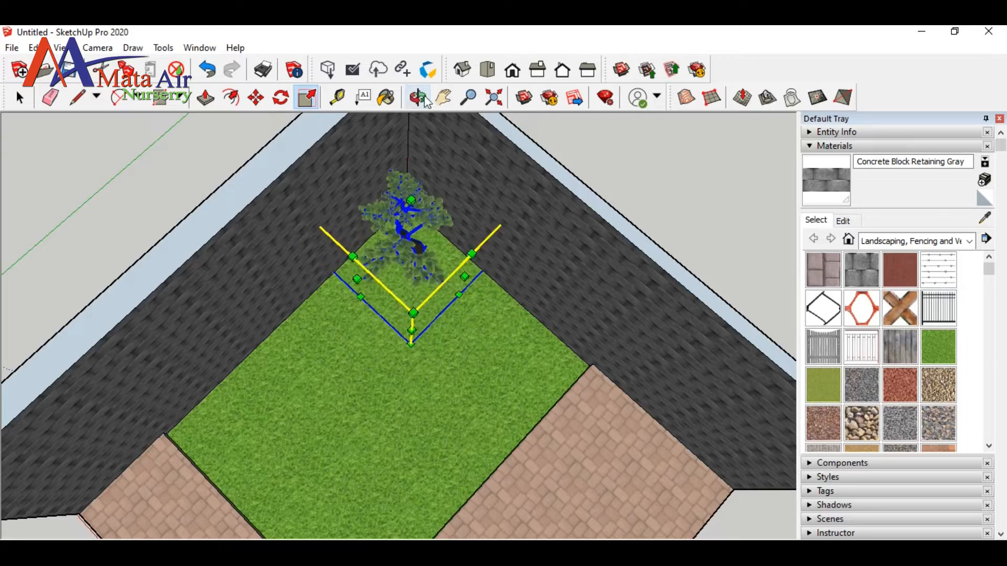
Try to rotate the pine tree in the lawn corner, and undo the change
click(425, 99)
drag(456, 446, 535, 362)
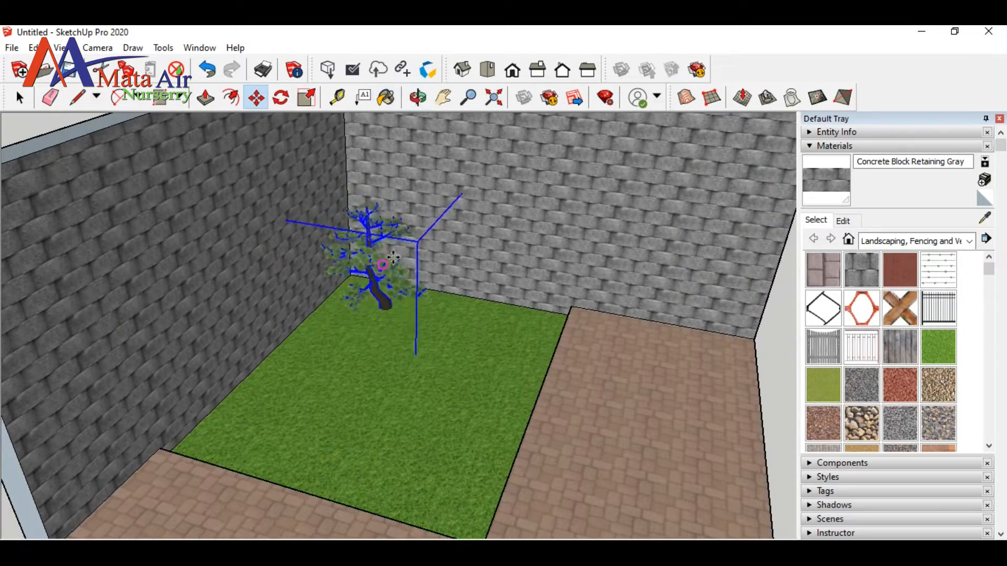
middle_drag(378, 245, 565, 304)
drag(565, 305, 433, 414)
scroll(479, 427, down, 4)
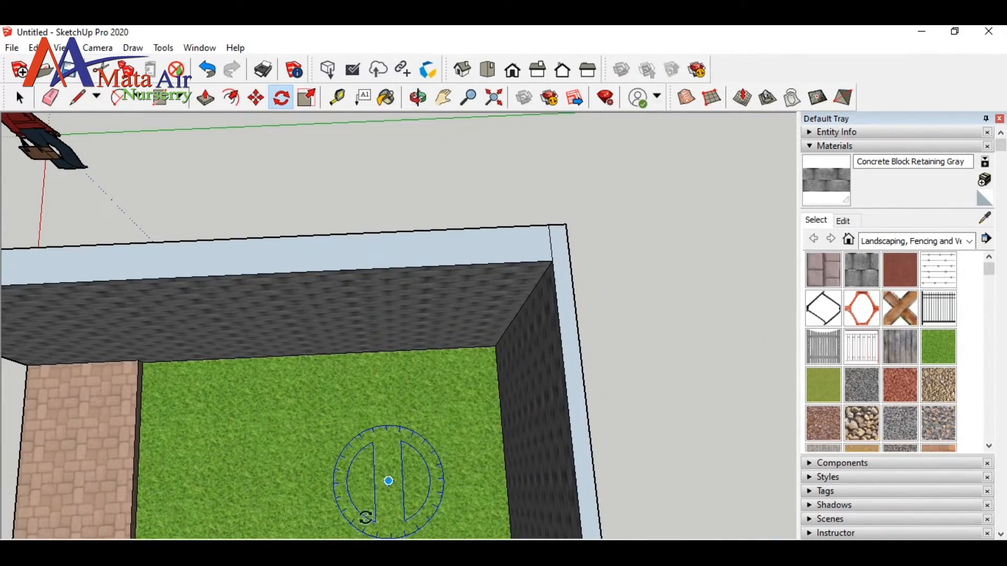
key(ctrl+z)
Switch to the top view and rotate the pine tree in the lawn corner
scroll(504, 419, down, 2)
click(444, 98)
drag(493, 461, 535, 355)
click(487, 69)
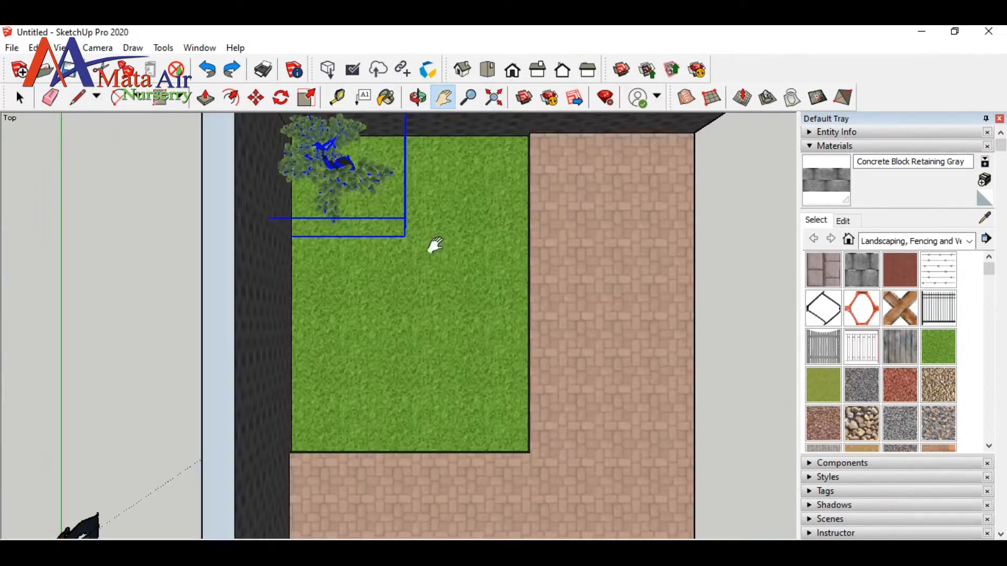
drag(464, 198, 471, 332)
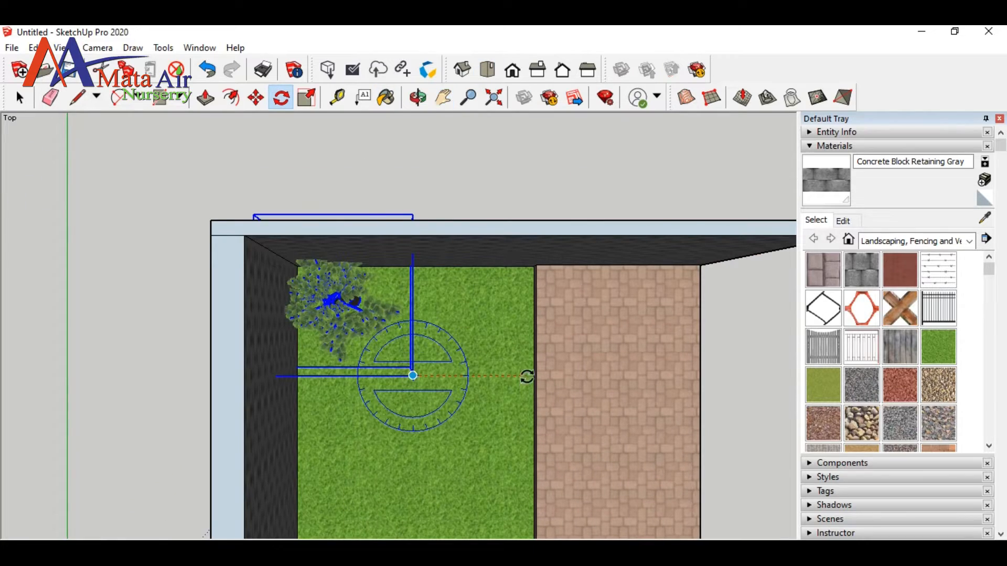
click(363, 223)
middle_drag(502, 489, 300, 341)
key(m)
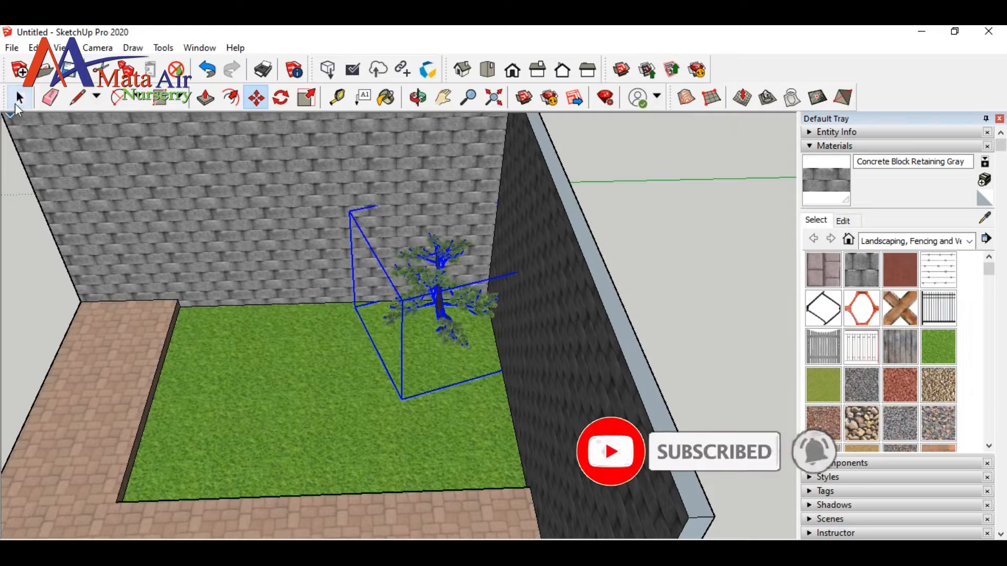
click(19, 100)
click(294, 231)
Draw a circle on the lawn near the pine tree
middle_drag(425, 373, 426, 375)
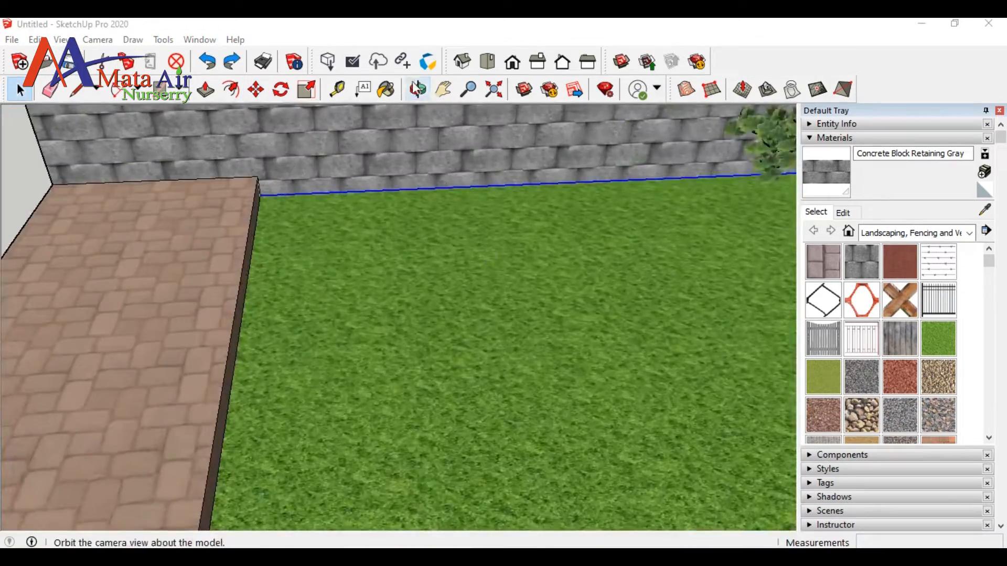
click(418, 90)
drag(441, 283, 562, 248)
scroll(587, 293, down, 4)
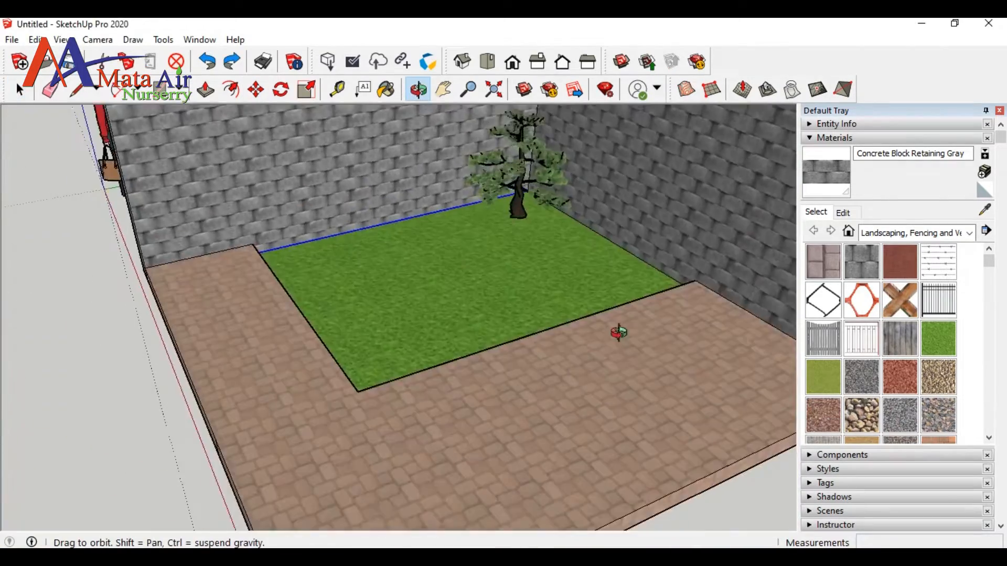
scroll(434, 197, up, 3)
drag(619, 333, 486, 247)
scroll(486, 247, up, 2)
scroll(485, 247, down, 3)
click(204, 90)
click(180, 90)
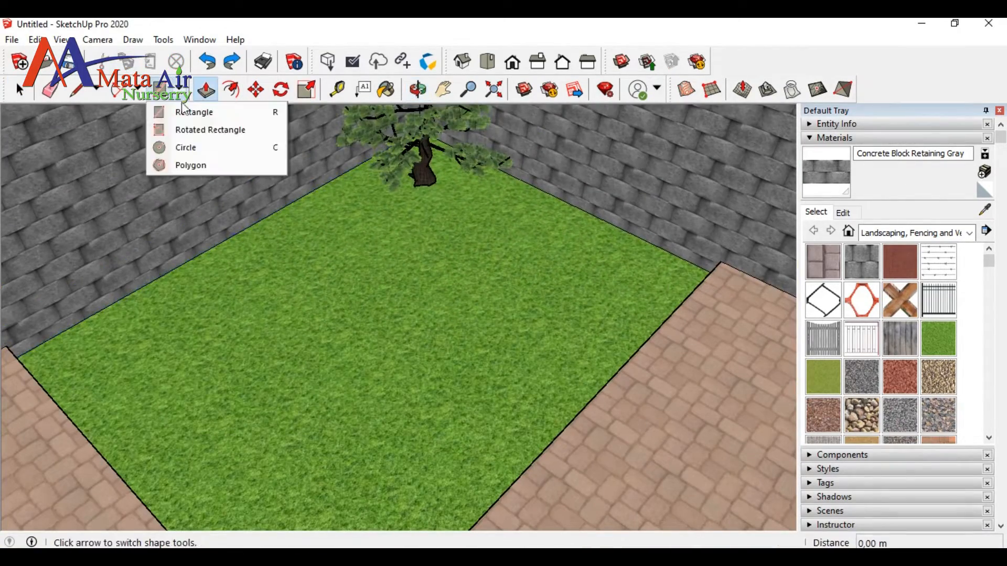
click(185, 147)
click(372, 236)
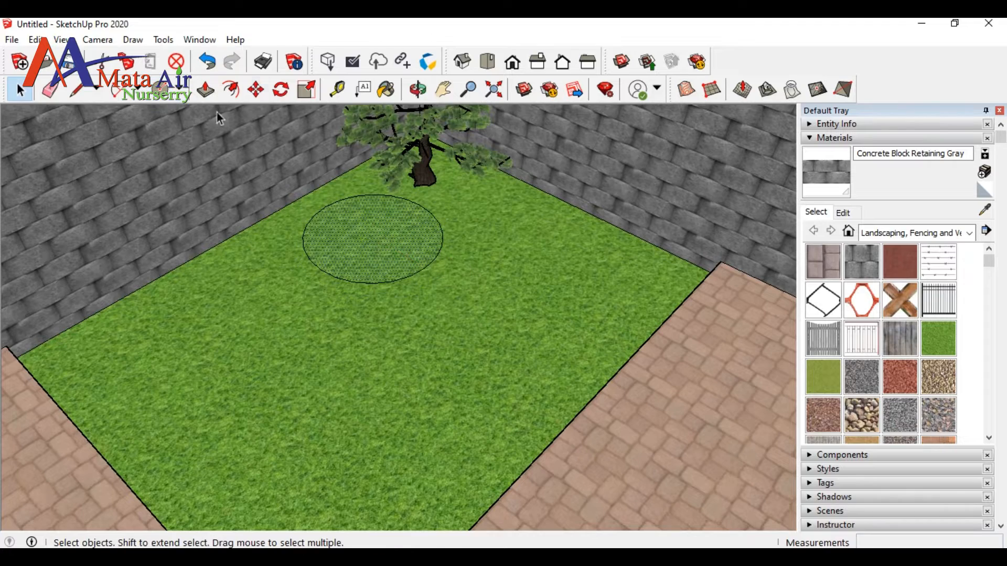
Move the circle so that it surrounds the base of the pine tree's trunk
click(440, 170)
click(487, 61)
click(443, 89)
drag(449, 208, 556, 301)
click(462, 62)
click(256, 90)
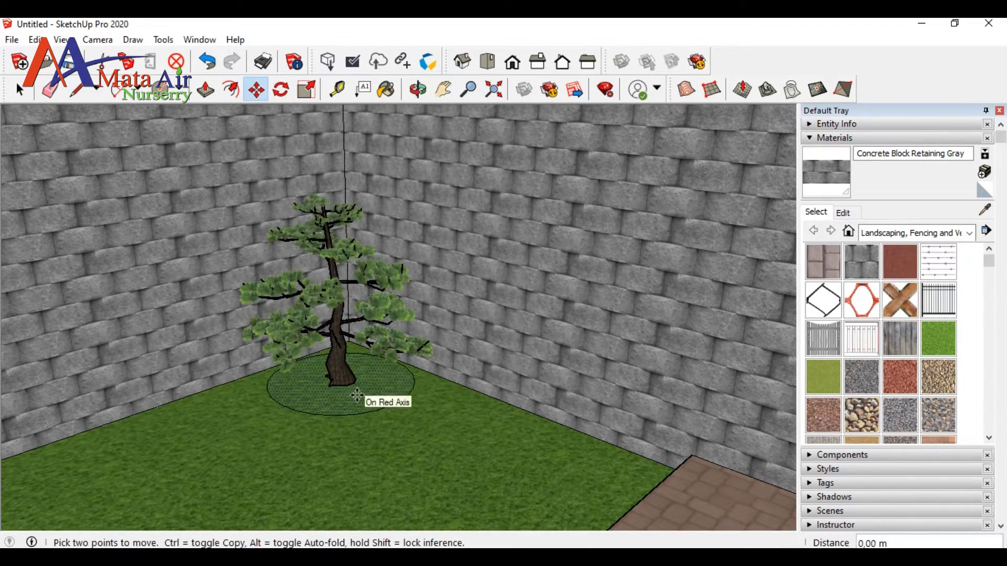
Paint the circle around the tree with Groundcover River Rock 4 inch after trying Groundcover Gravel 1 inch
scroll(357, 396, up, 5)
click(861, 407)
click(388, 344)
click(939, 379)
click(312, 377)
scroll(922, 391, down, 3)
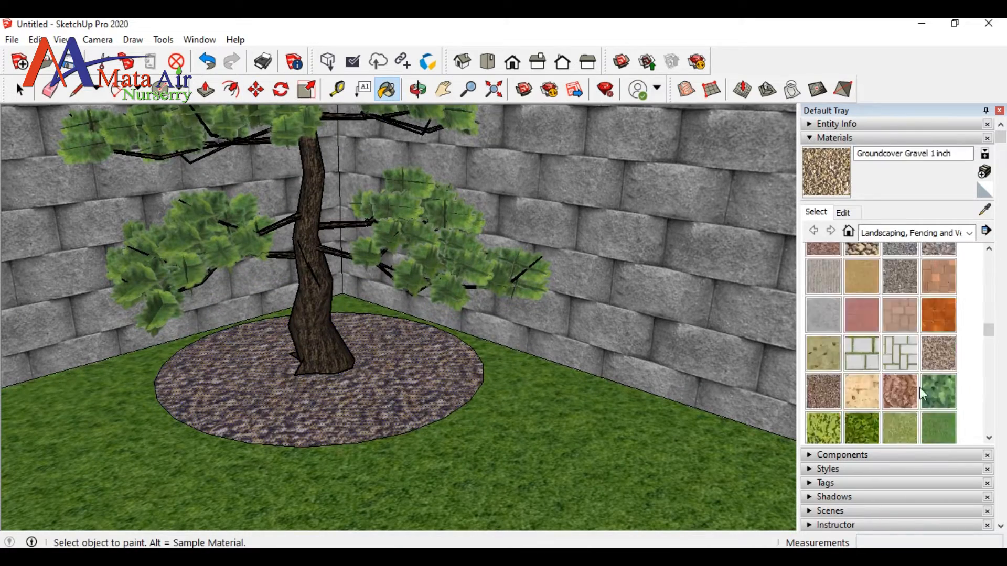
click(472, 404)
Set the texture width of Groundcover River Rock 4 inch to 0,3 m
click(843, 213)
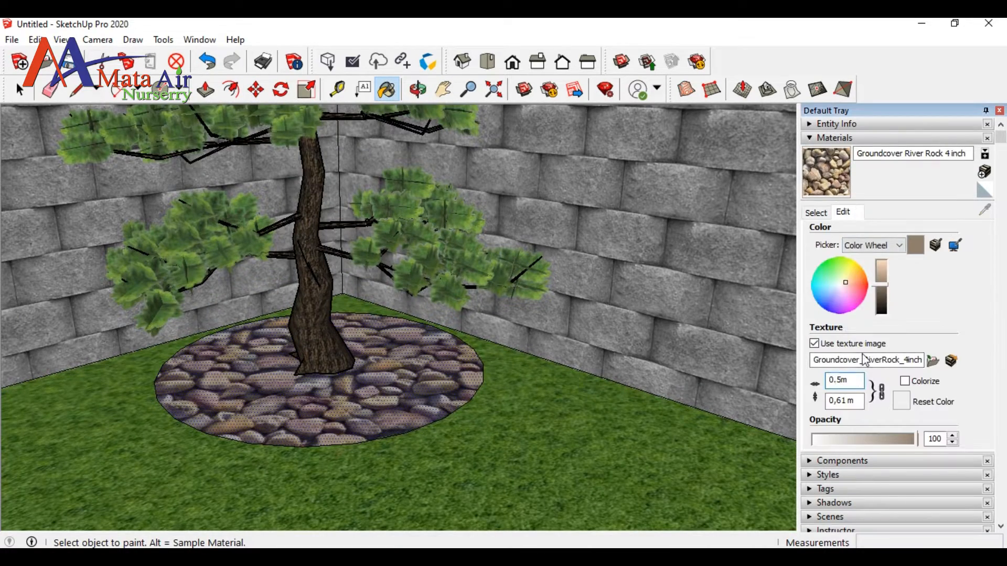
double_click(859, 379)
text(,)
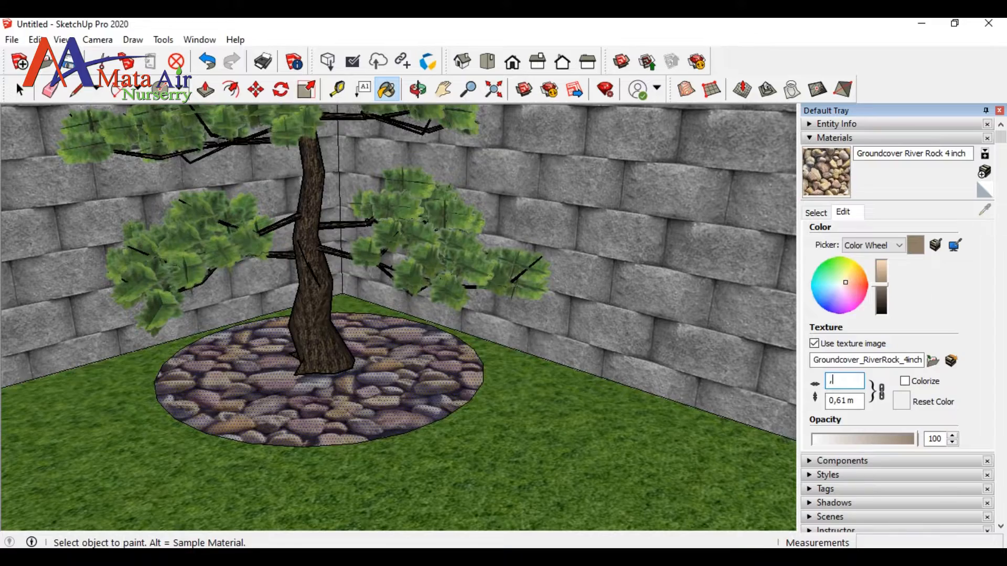
text(3)
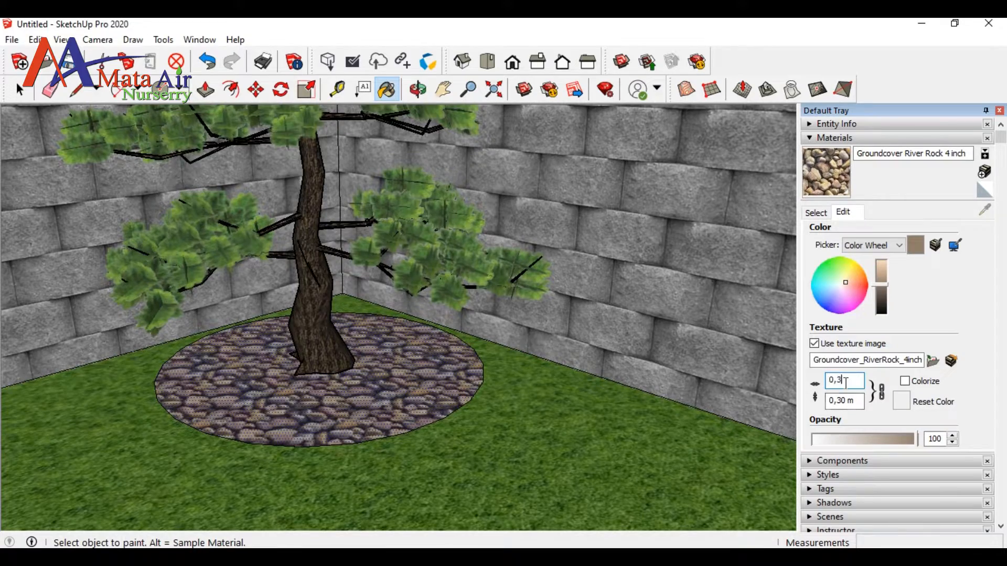
Set the texture width of Groundcover River Rock 4 inch to 0,2 m
key(BackSpace)
text(2)
click(20, 89)
scroll(543, 424, down, 5)
click(419, 90)
drag(582, 414, 38, 108)
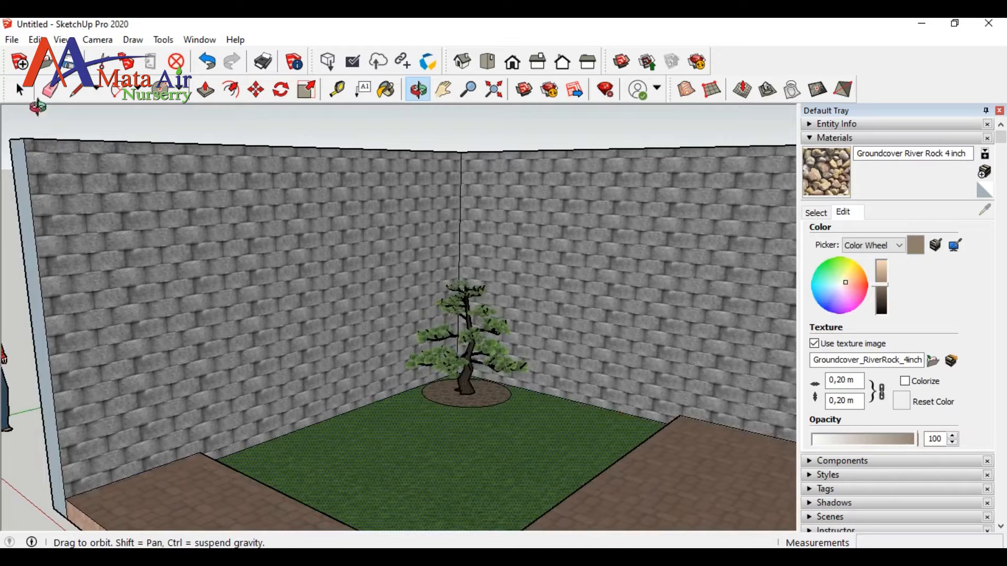
Search the 3D Warehouse for pond and browse the matching collections
click(193, 40)
click(224, 153)
click(421, 94)
text(pond)
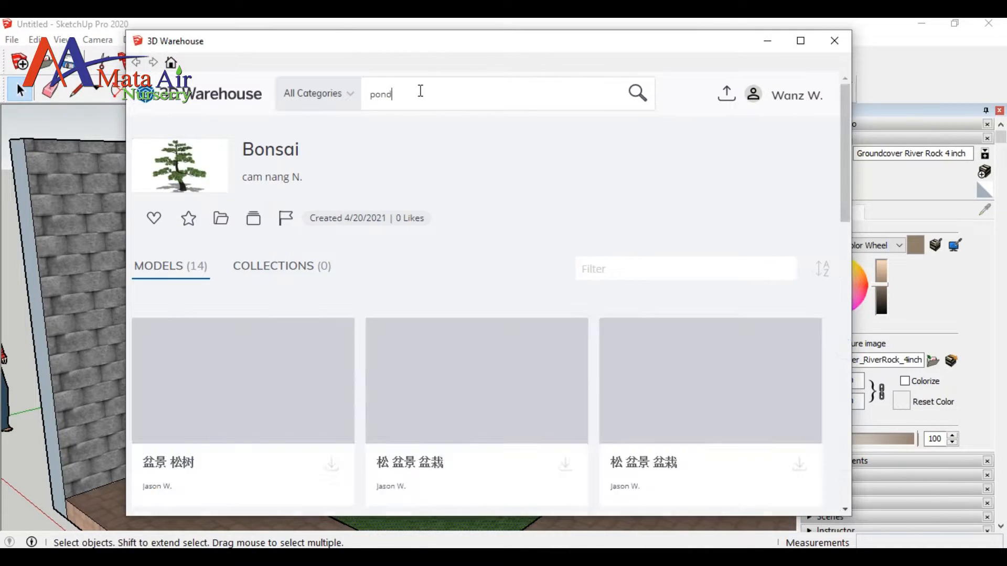
click(364, 138)
click(563, 169)
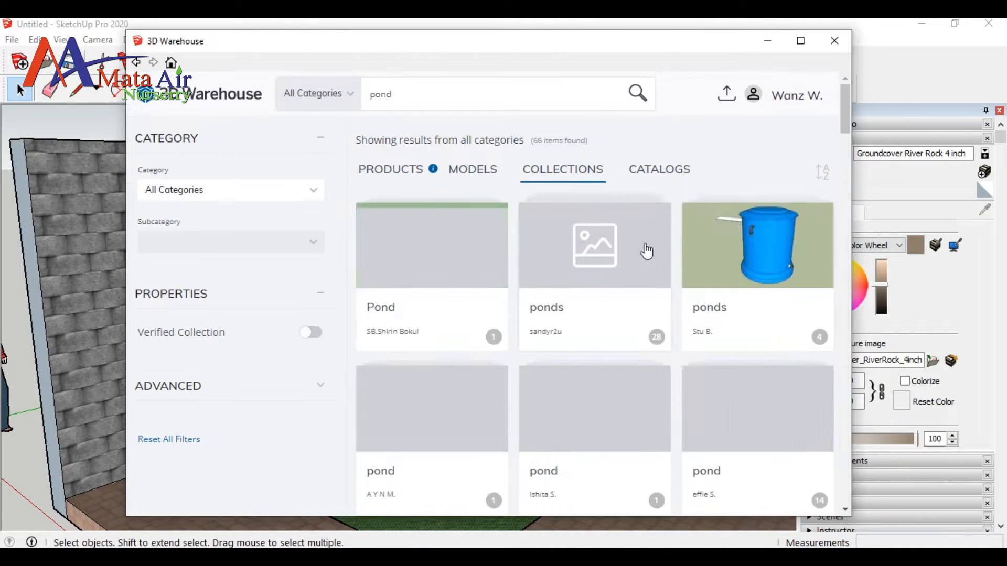
scroll(663, 252, down, 3)
scroll(492, 343, down, 3)
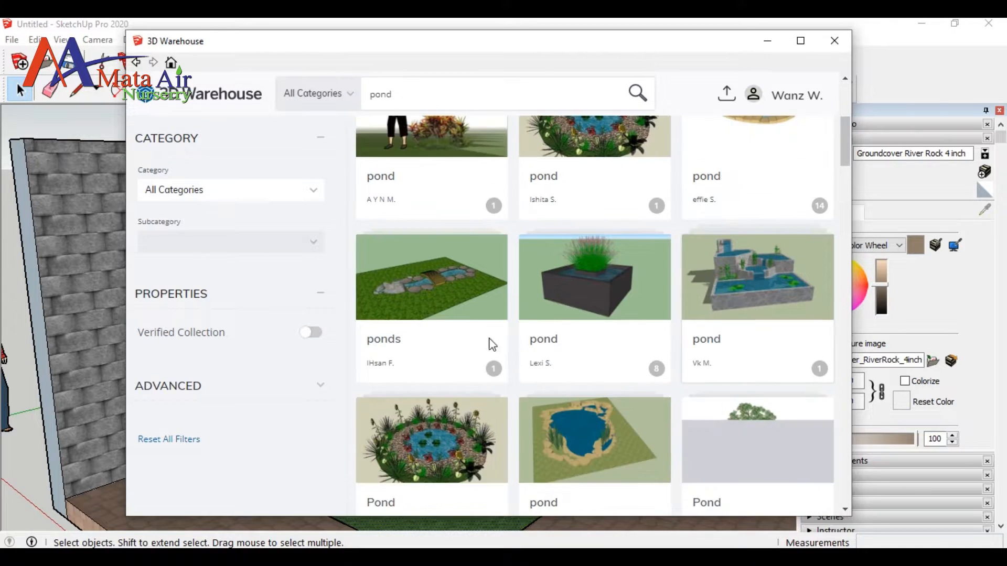
Import the Rain garden with small bridge model from the ponds collection and place it beside the walled garden
click(429, 295)
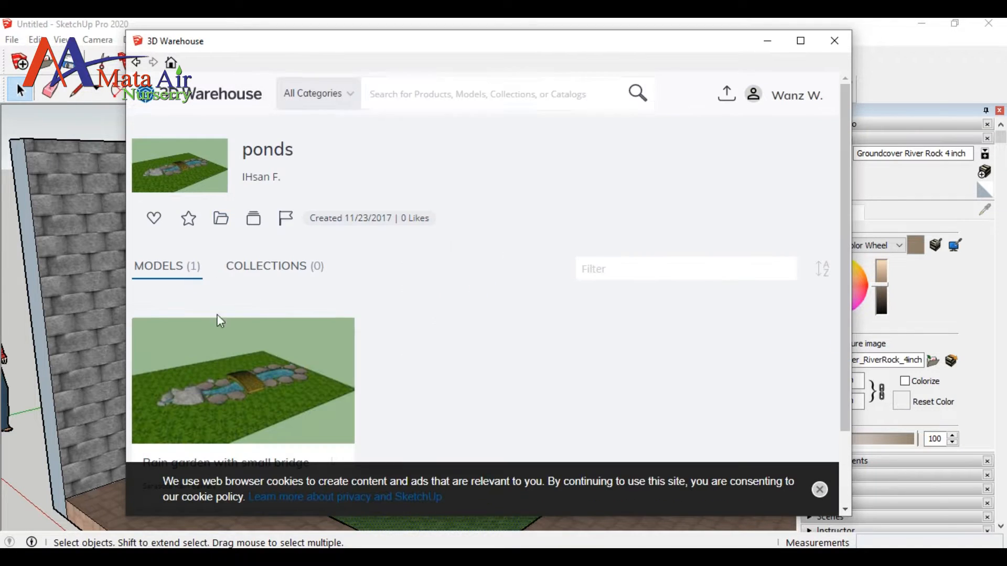
click(220, 321)
click(602, 392)
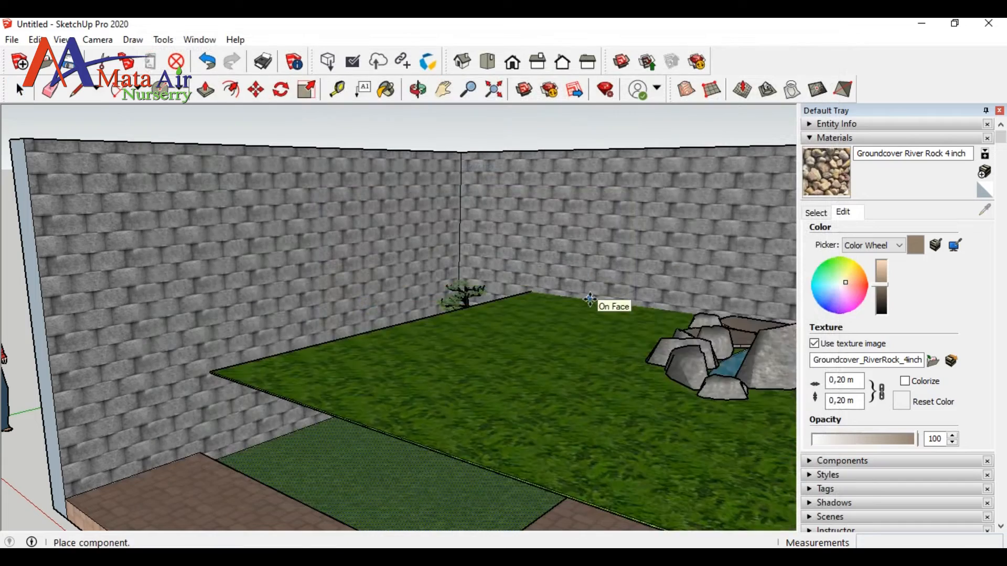
scroll(590, 300, down, 8)
middle_drag(417, 146, 472, 108)
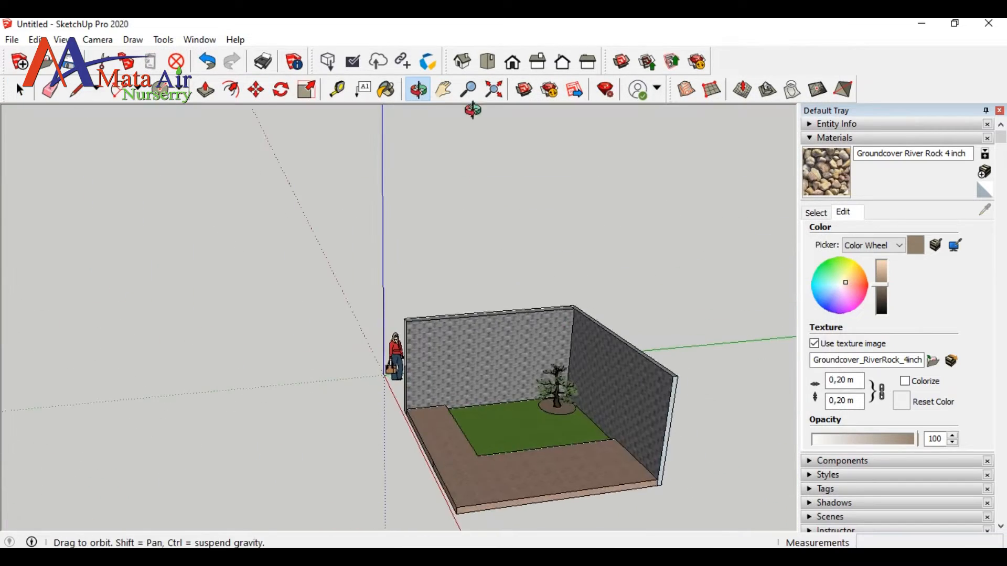
Explode the imported rain garden and delete its grass base face and the surrounding boundary edges
shift+middle_drag(776, 388, 525, 398)
scroll(665, 367, up, 5)
right_click(487, 412)
click(548, 169)
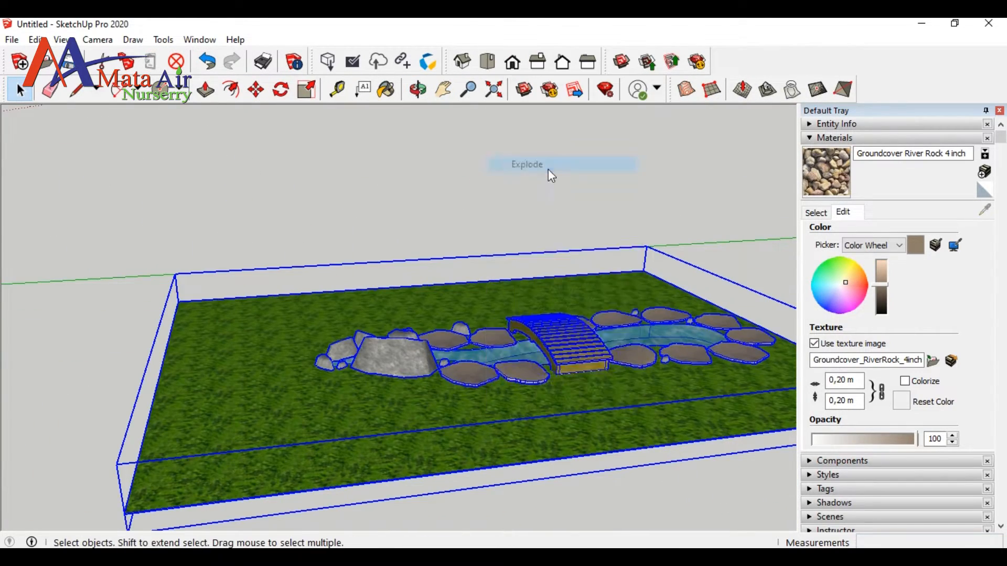
click(615, 438)
key(Delete)
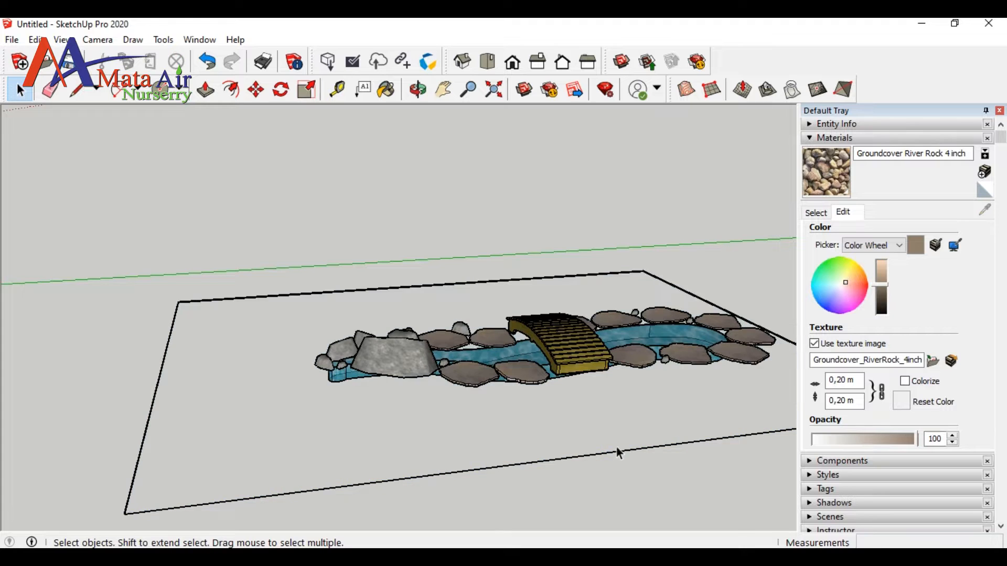
drag(207, 462, 209, 464)
scroll(195, 440, down, 1)
drag(28, 278, 249, 534)
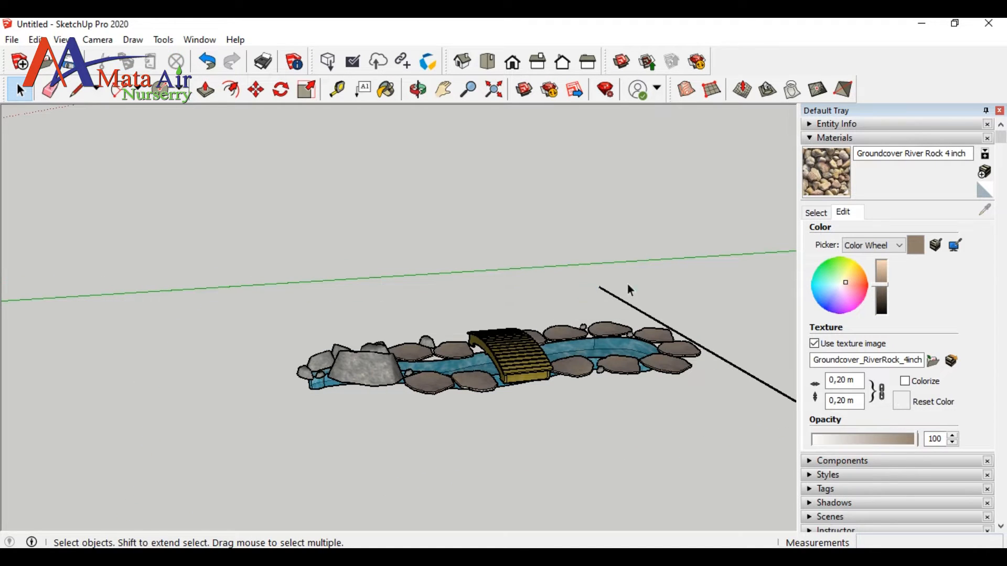
Group the pond together with its stones and small bridge
drag(192, 300, 790, 442)
right_click(627, 364)
click(651, 210)
Move the pond group into the walled garden and scale it by a factor of 0,50
scroll(684, 404, down, 7)
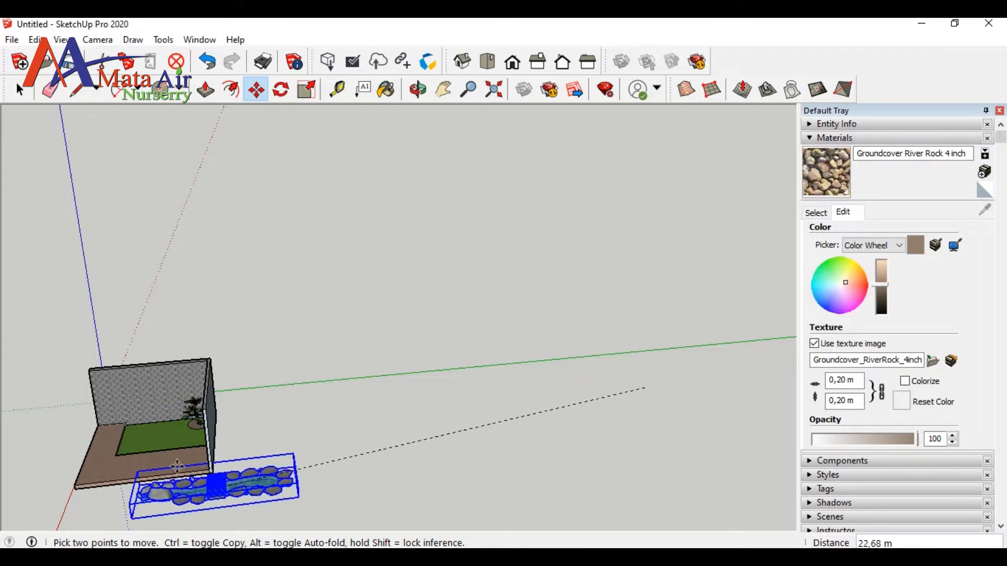
click(418, 89)
drag(294, 362, 497, 257)
scroll(428, 146, up, 4)
drag(665, 375, 236, 451)
scroll(237, 451, up, 2)
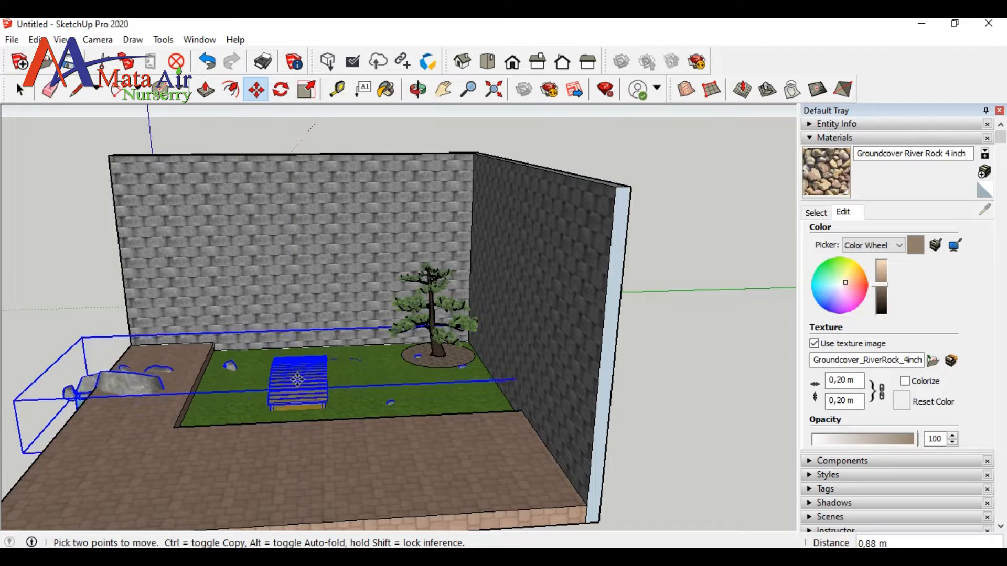
middle_drag(295, 358, 367, 457)
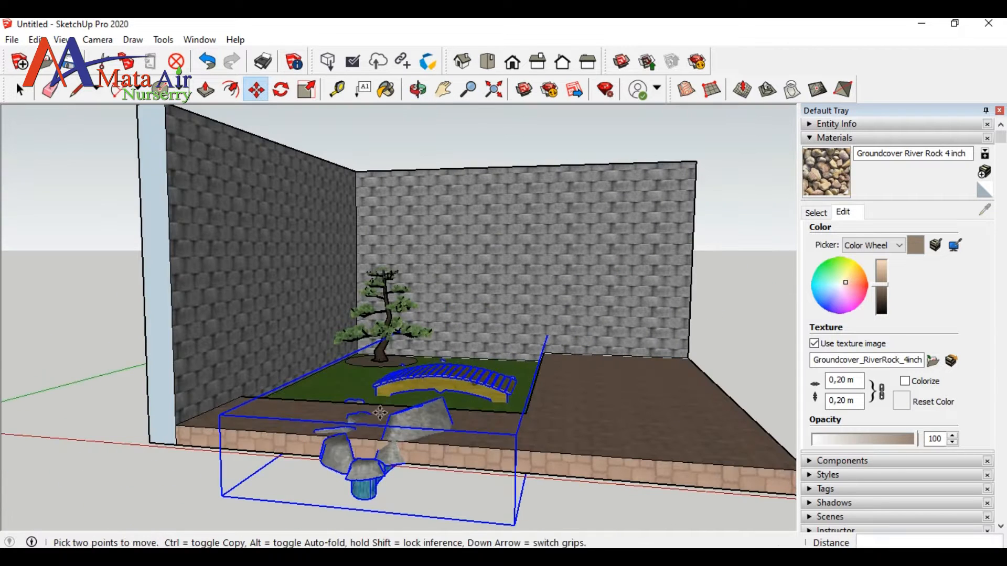
drag(517, 385, 440, 356)
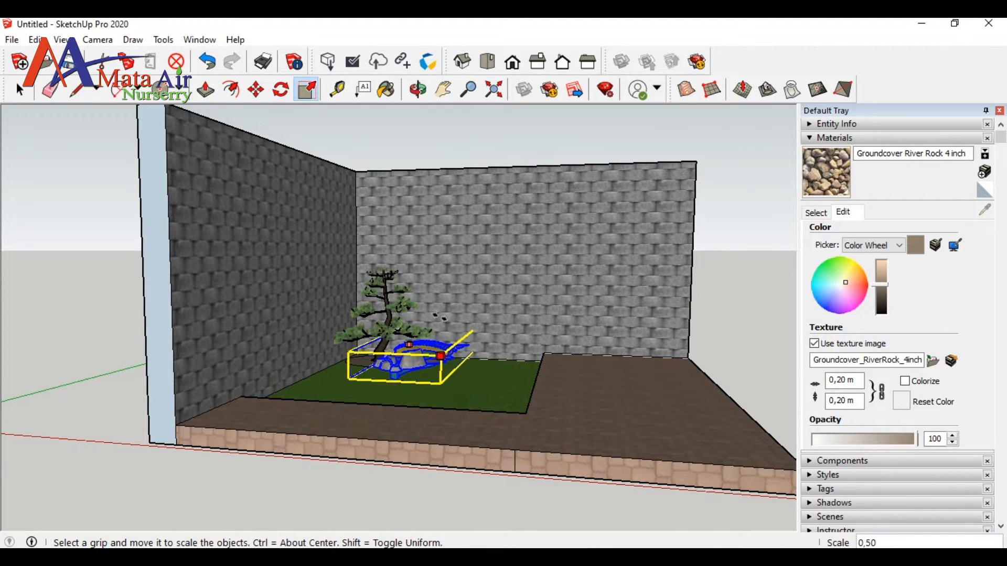
Move the pond group across the lawn so that it lies clear of the wall and the pine tree
click(418, 89)
drag(546, 314, 479, 467)
scroll(472, 409, up, 4)
drag(556, 398, 525, 432)
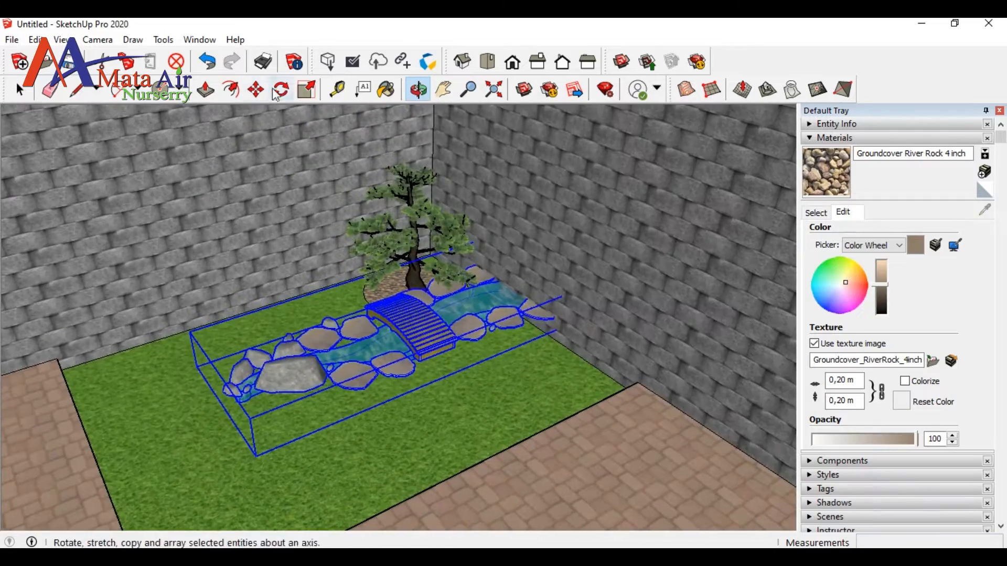
click(256, 89)
drag(433, 318, 362, 378)
scroll(337, 361, up, 4)
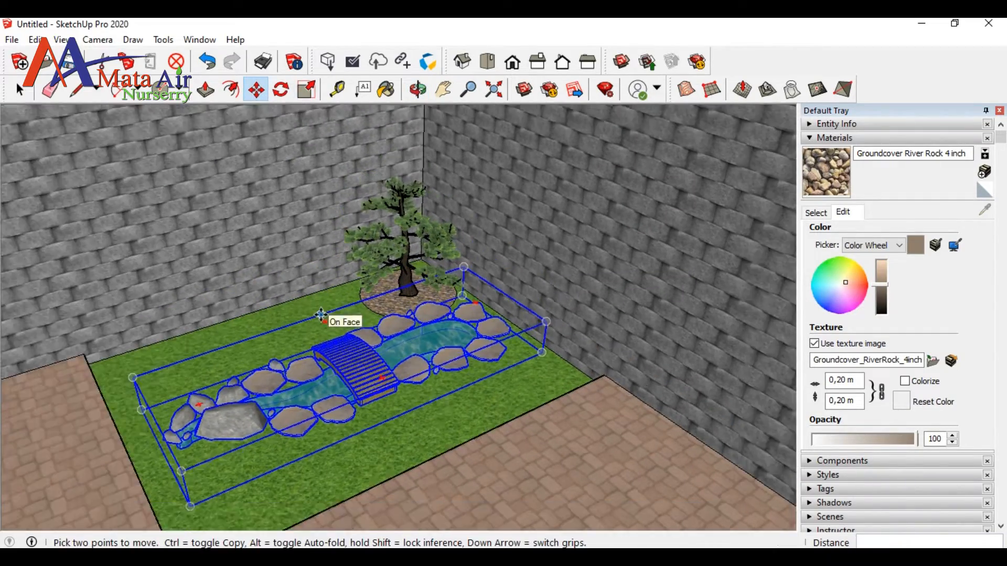
Scale the pond group down by a factor of 0,86
scroll(337, 361, down, 5)
key(space)
scroll(383, 391, up, 2)
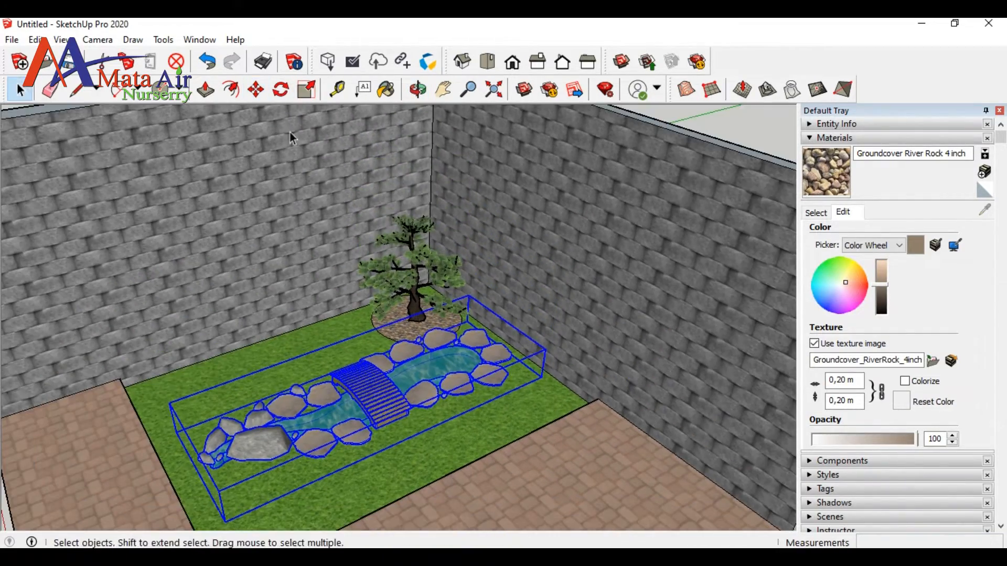
click(311, 94)
drag(219, 492, 268, 459)
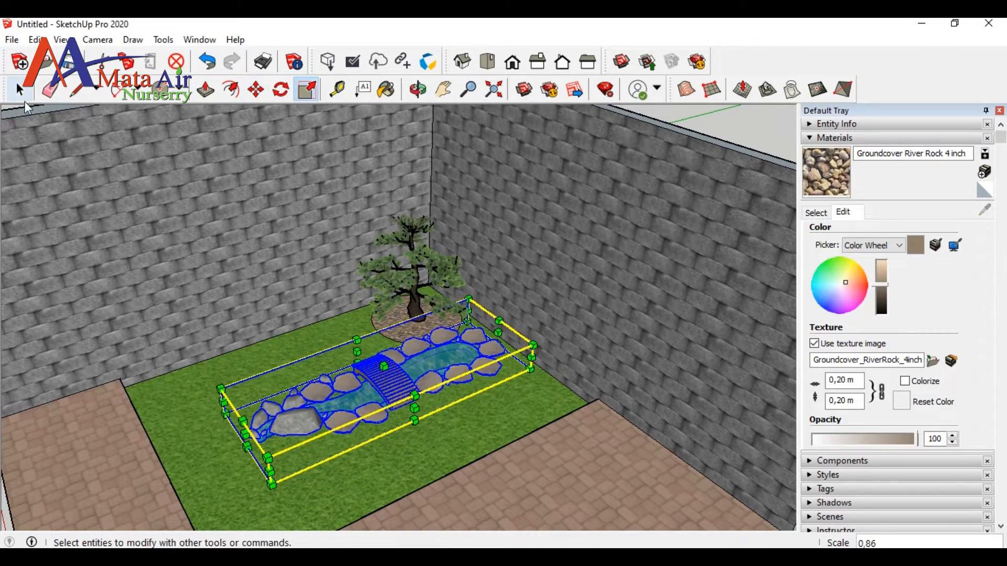
Move the pond group so that it runs along the wall beside the pine tree
click(255, 91)
drag(394, 384, 278, 359)
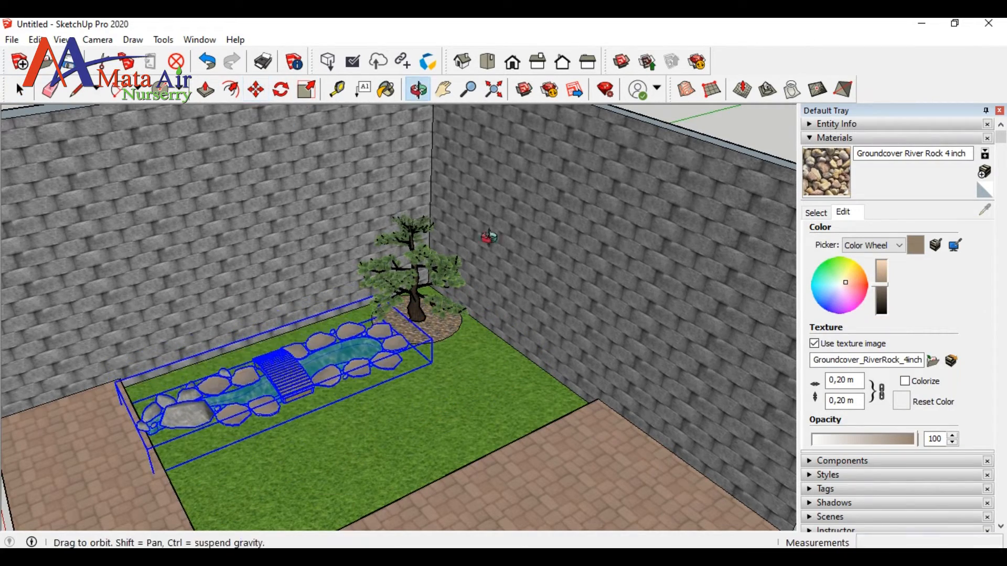
click(548, 485)
Rotate the pond group and move it across the lawn in front of the pine tree
click(418, 89)
drag(393, 362, 492, 374)
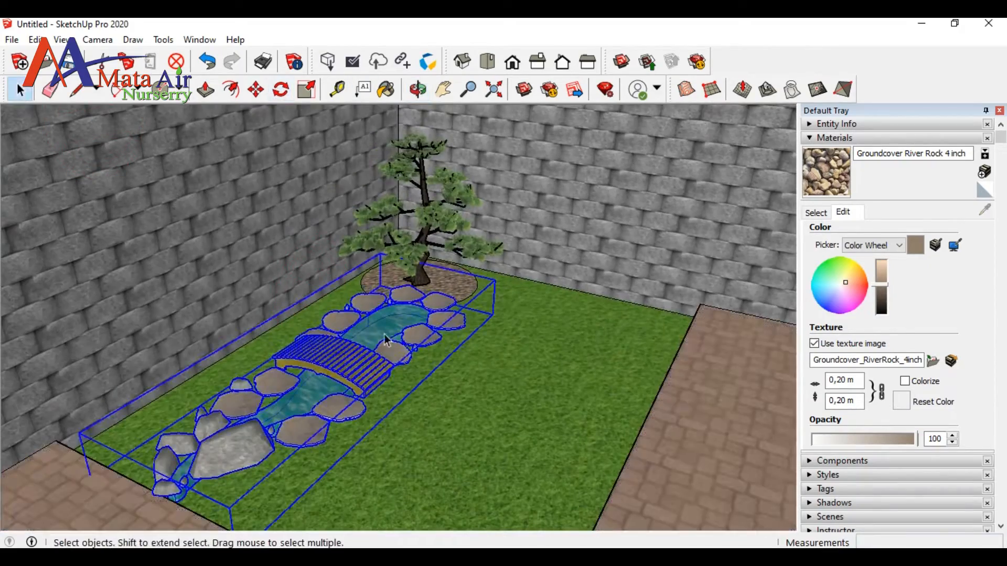
click(564, 301)
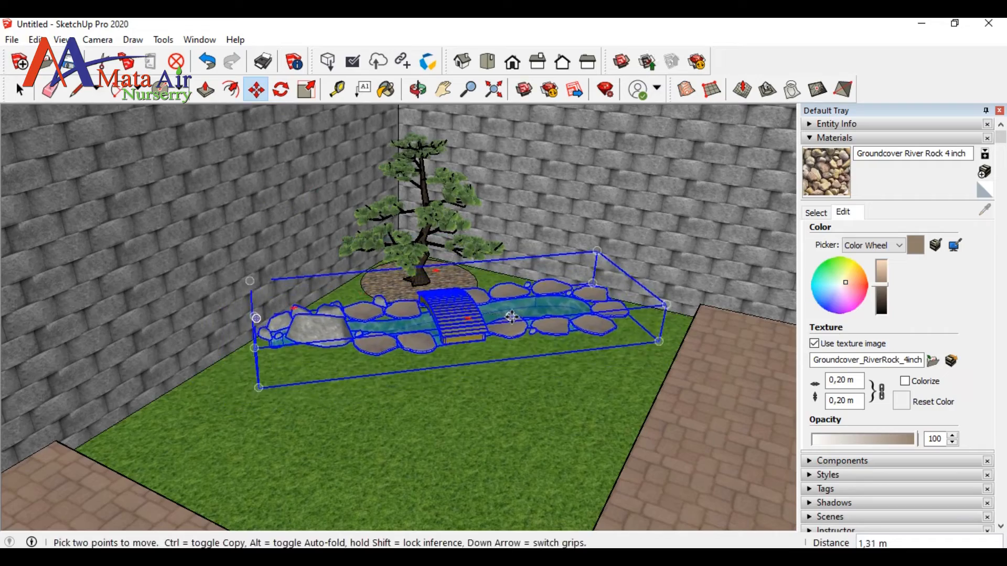
Lower the pond group vertically toward the lawn surface
scroll(512, 316, up, 5)
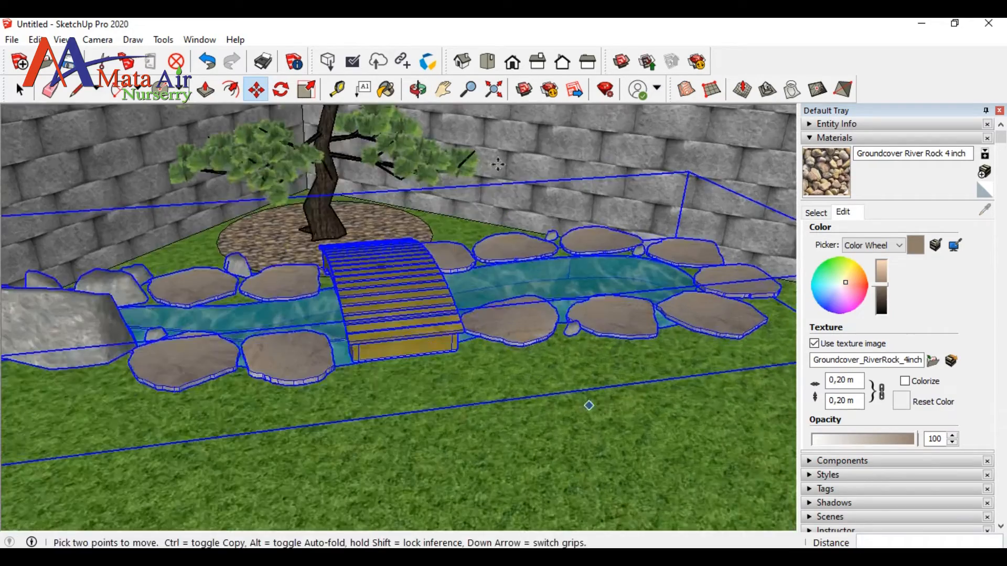
middle_drag(496, 388, 375, 341)
click(339, 234)
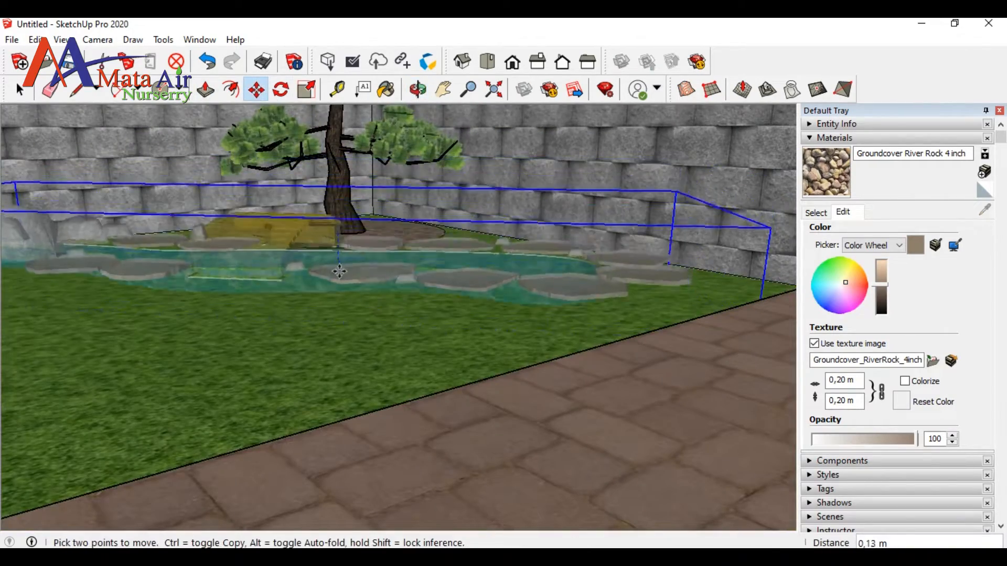
click(345, 278)
Adjust the pond group's position on the lawn in front of the river-rock circle
click(415, 90)
drag(457, 226, 594, 238)
scroll(594, 237, down, 3)
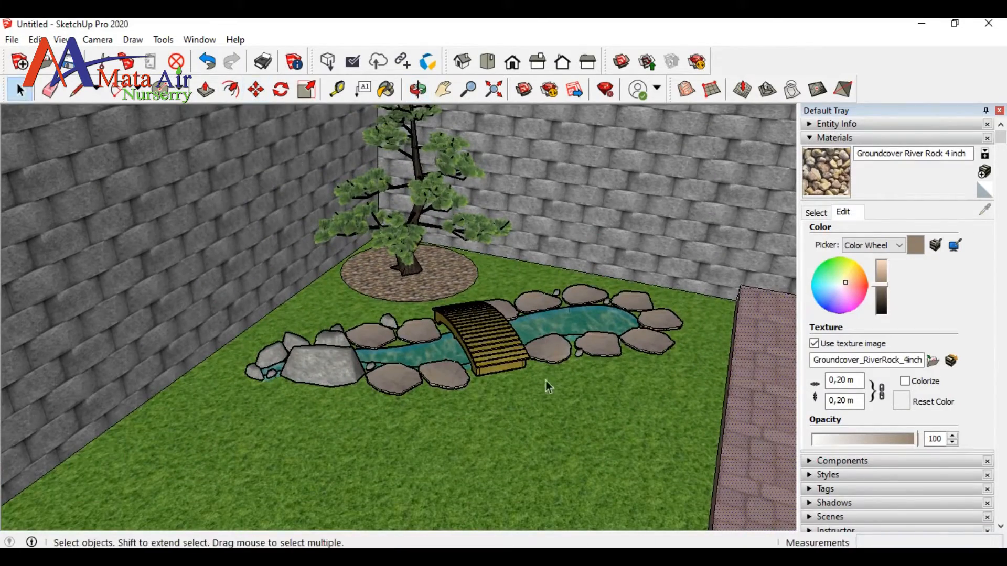
middle_drag(529, 171, 506, 334)
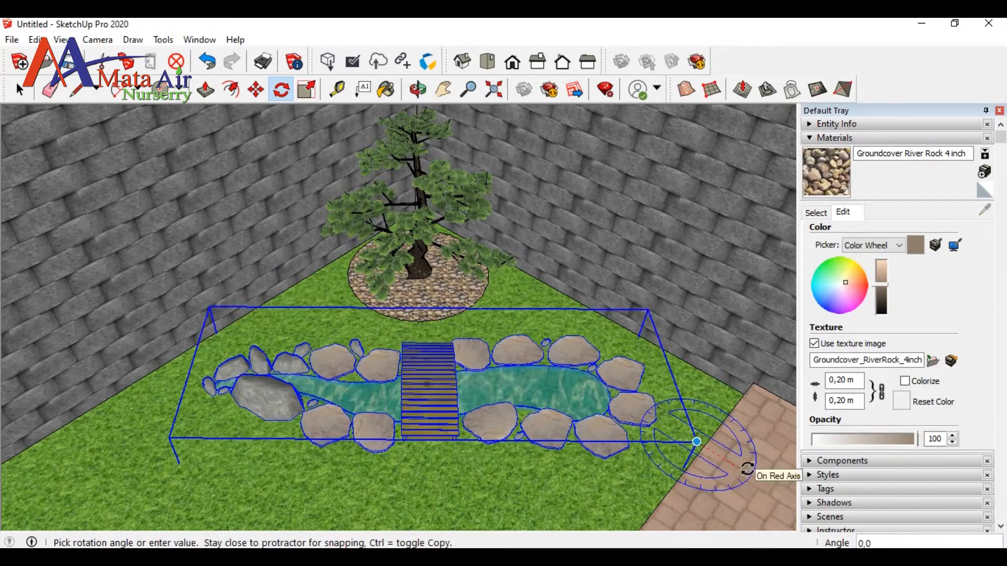
key(m)
mouse_move(439, 376)
mouse_down()
mouse_move(438, 360)
mouse_move(436, 373)
mouse_up()
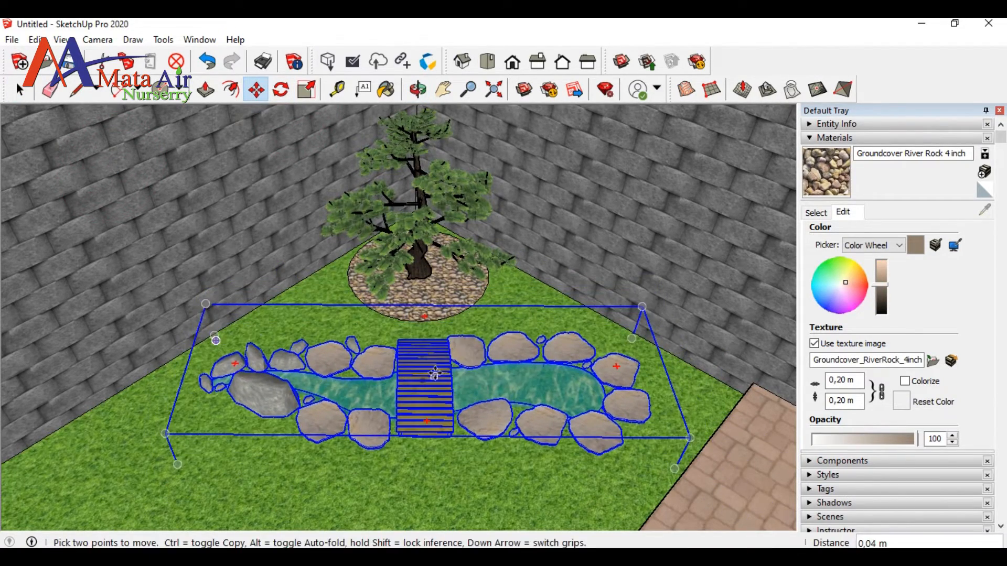
middle_drag(438, 323, 209, 386)
drag(353, 351, 386, 334)
Lower the pond group slightly so that the bridge and stones rest on the grass, and deselect it
middle_drag(402, 346, 414, 306)
scroll(589, 299, up, 4)
drag(366, 244, 363, 261)
key(space)
click(341, 335)
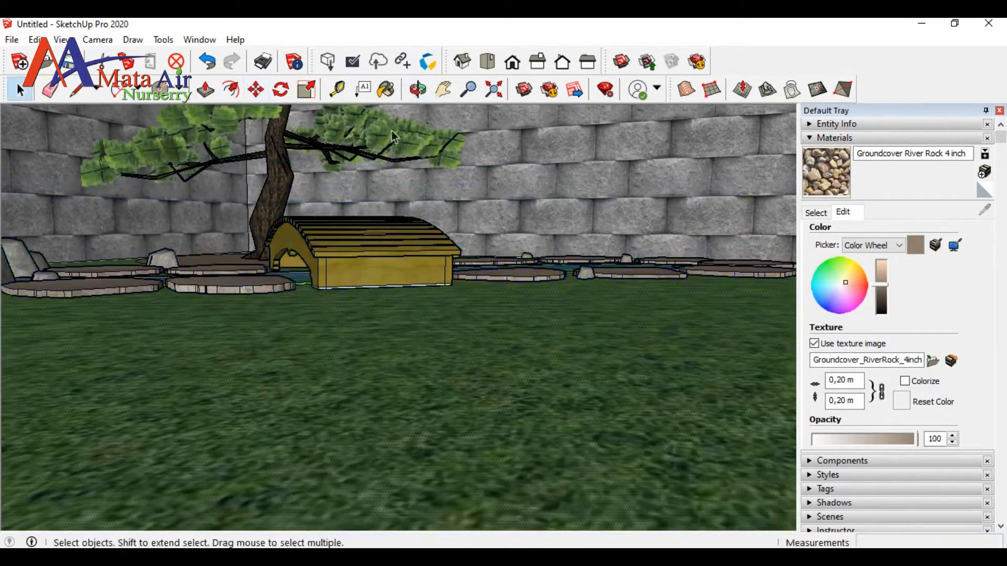
Save the model on the Desktop as taman.skp
middle_drag(341, 336, 79, 139)
scroll(697, 307, down, 6)
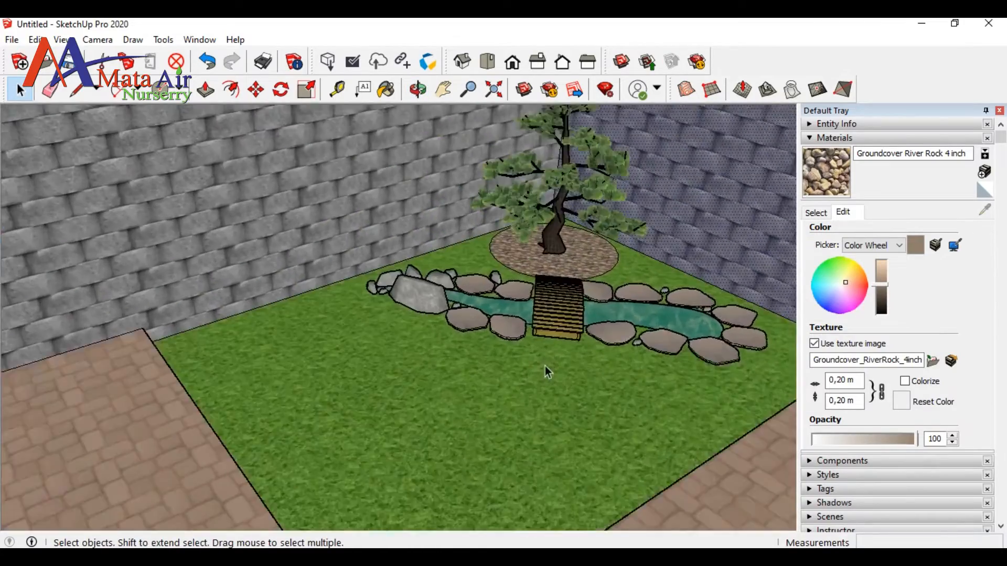
middle_drag(546, 366, 520, 300)
key(ctrl+s)
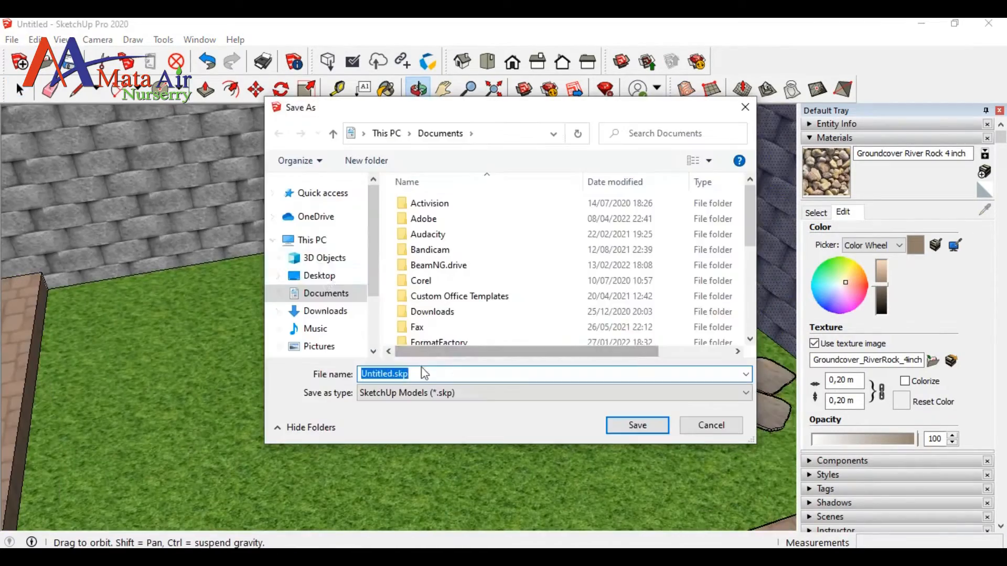
click(325, 275)
click(427, 374)
key(Return)
Search the 3D Warehouse for calathea
middle_drag(535, 365, 351, 423)
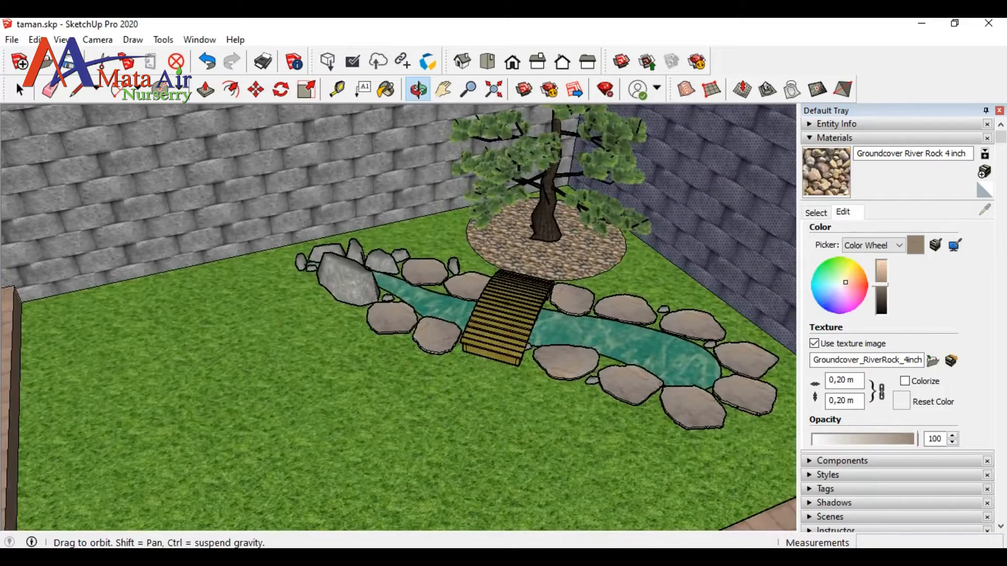
click(199, 40)
click(223, 146)
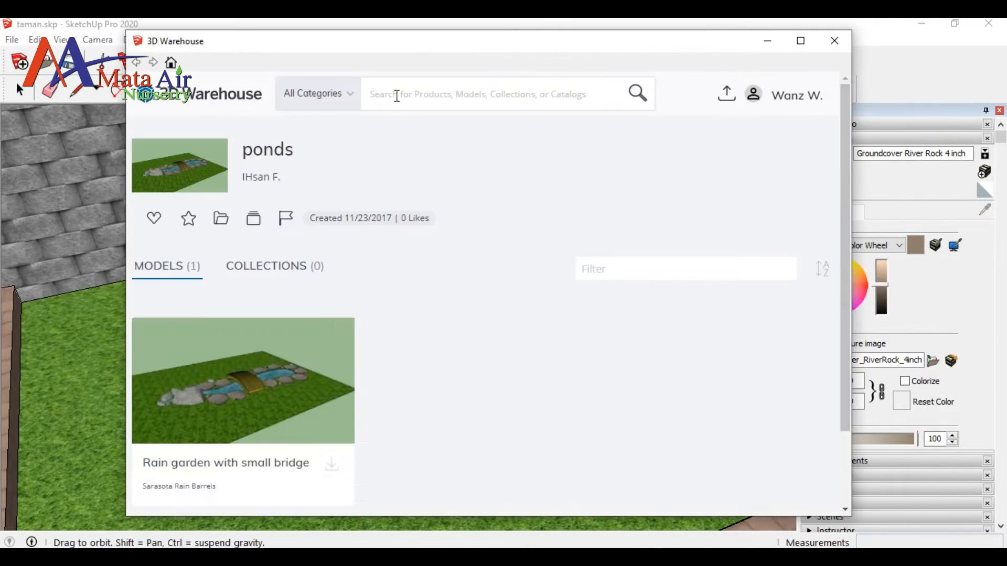
click(396, 95)
text(calathea)
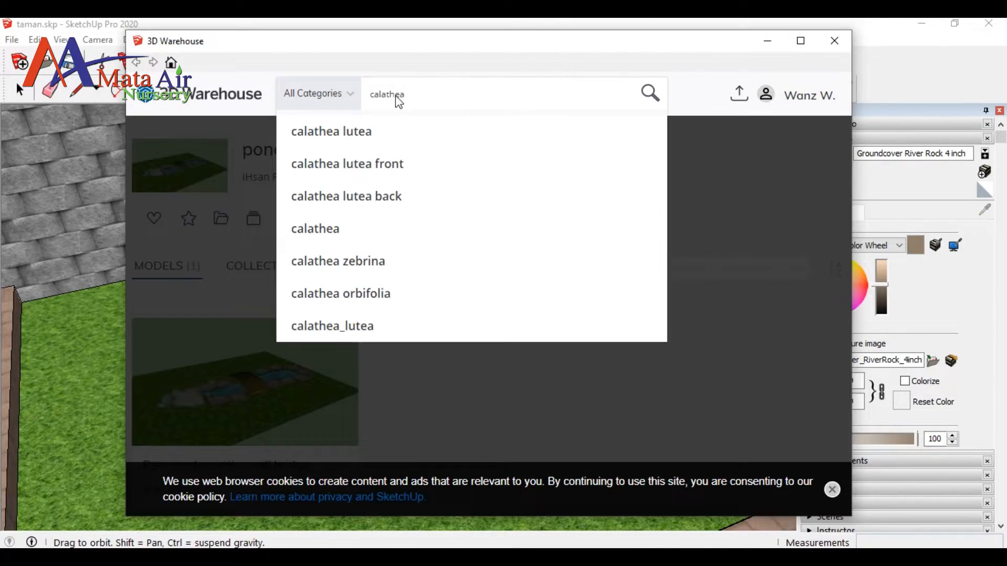
key(Return)
Search the 3D Warehouse collections for pakis and then for fern
text(pakis)
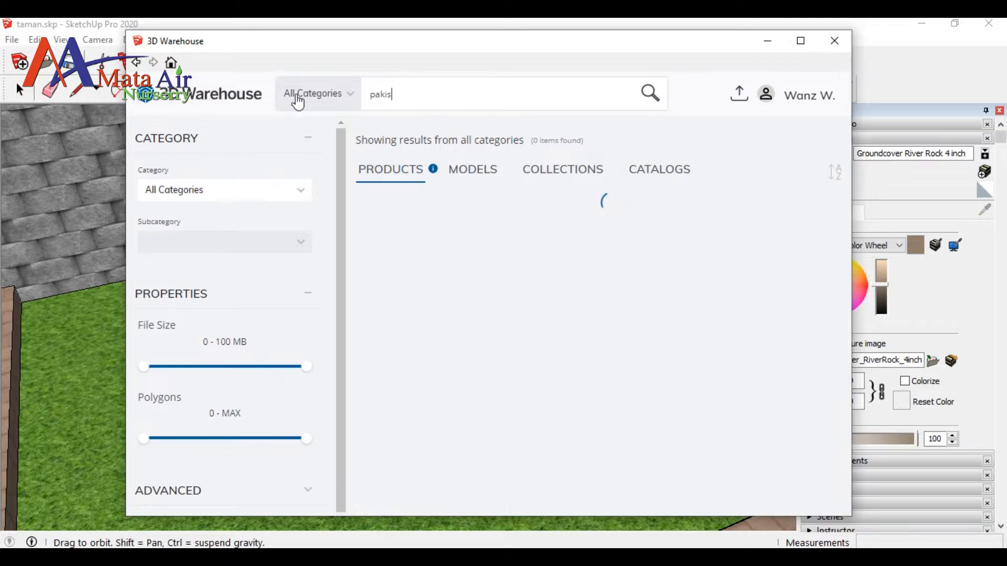
click(555, 180)
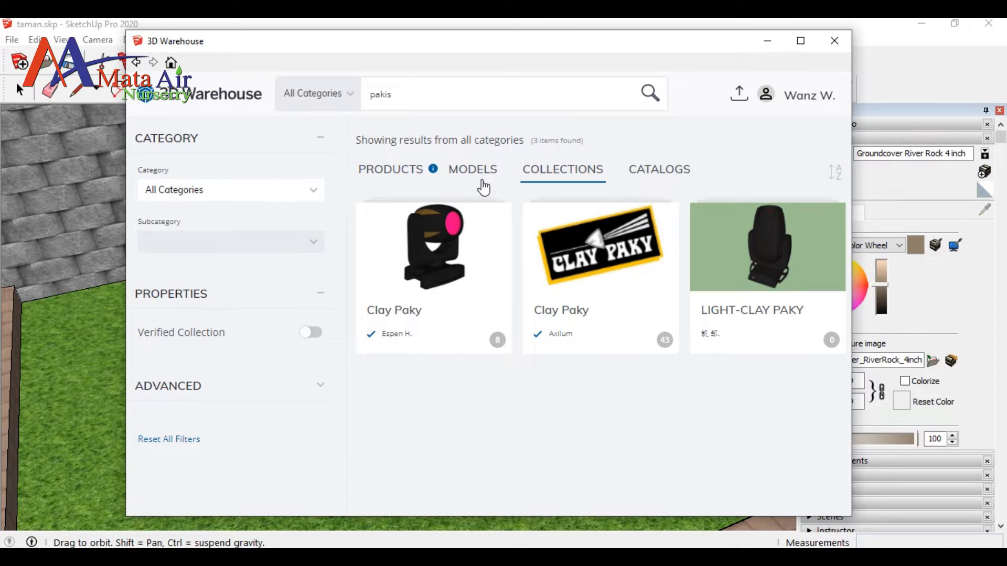
text(fern)
key(Return)
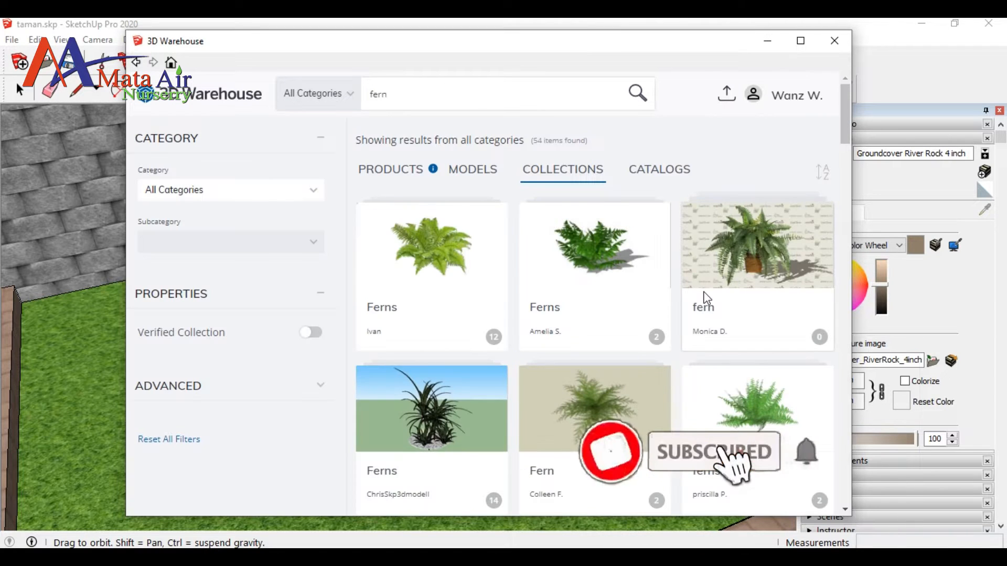
Load the asplenium adiantum fern model from a one-model ferns collection and place it on the grass in front of the pond
scroll(753, 285, down, 10)
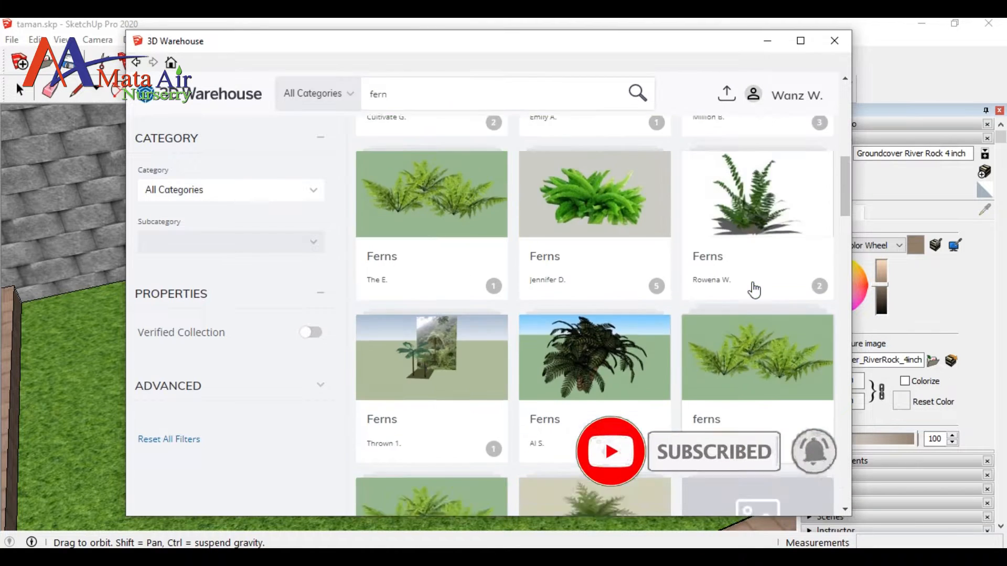
scroll(635, 286, down, 7)
scroll(637, 289, up, 4)
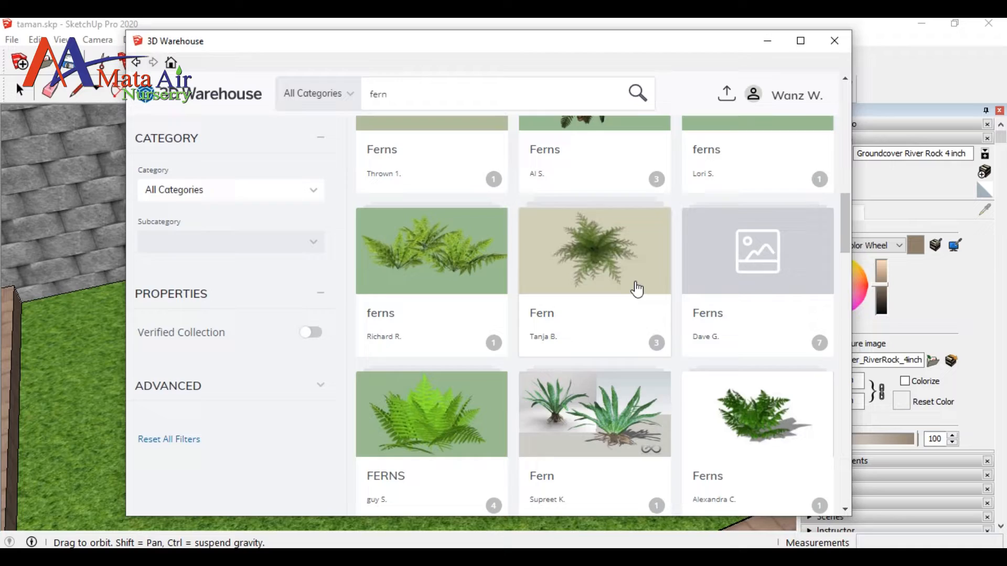
click(424, 256)
click(335, 470)
click(435, 311)
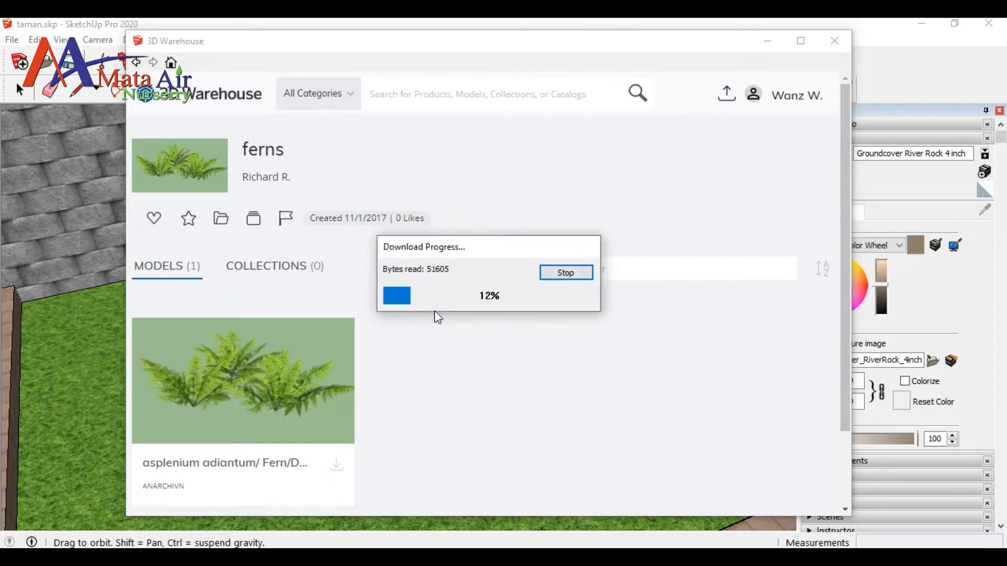
click(199, 362)
Explode the placed fern model into separate plants and shift them together across the grass towards the bridge
right_click(370, 381)
click(414, 151)
click(528, 399)
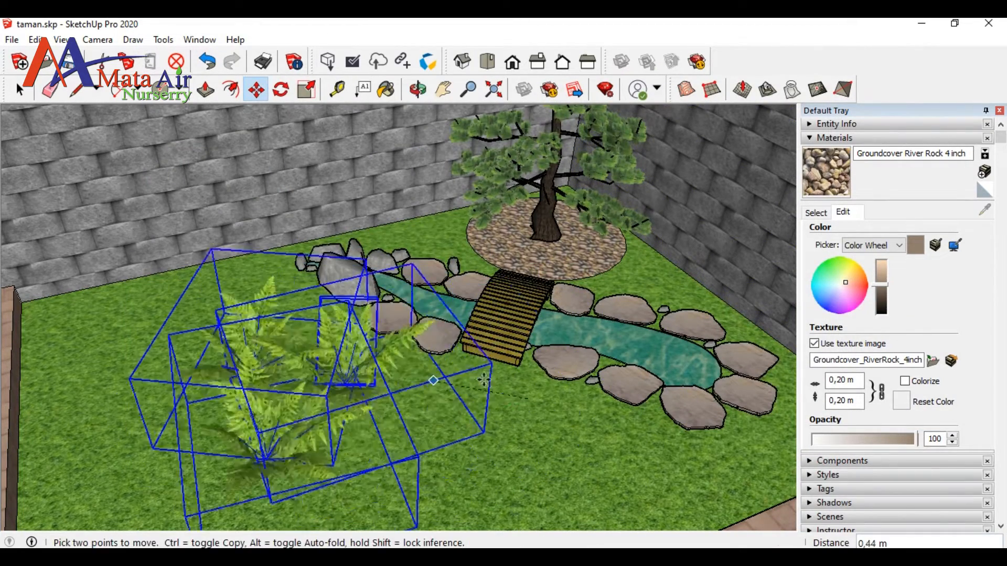
click(519, 386)
Move one of the separate ferns about 1.8 m to the stones at the head of the pond
click(20, 90)
click(391, 443)
click(397, 435)
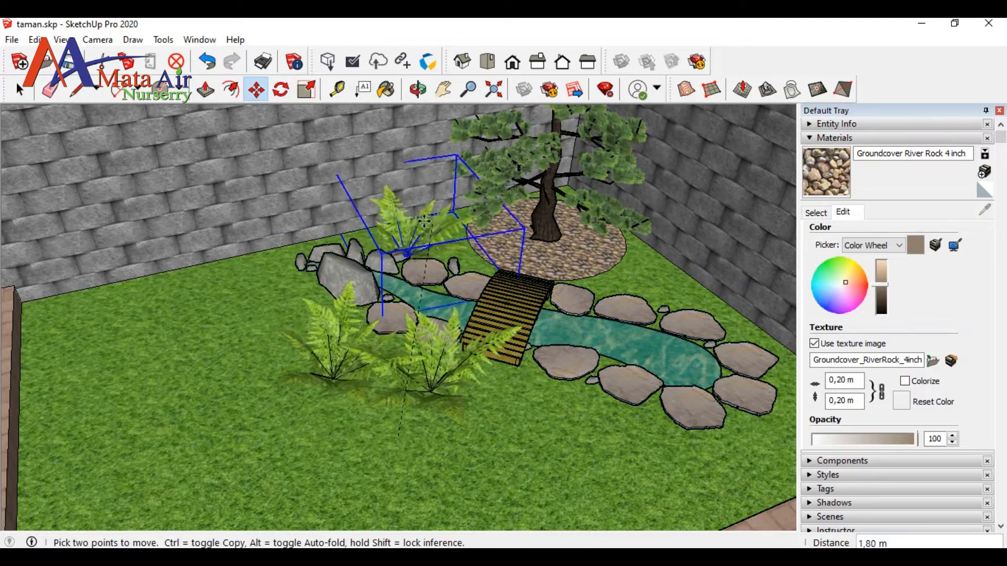
click(427, 233)
Scale the fern at the head of the pond down uniformly and shift it about 0.12 m onto the grey stones
scroll(427, 234, up, 5)
shift+middle_drag(427, 234, 501, 303)
key(s)
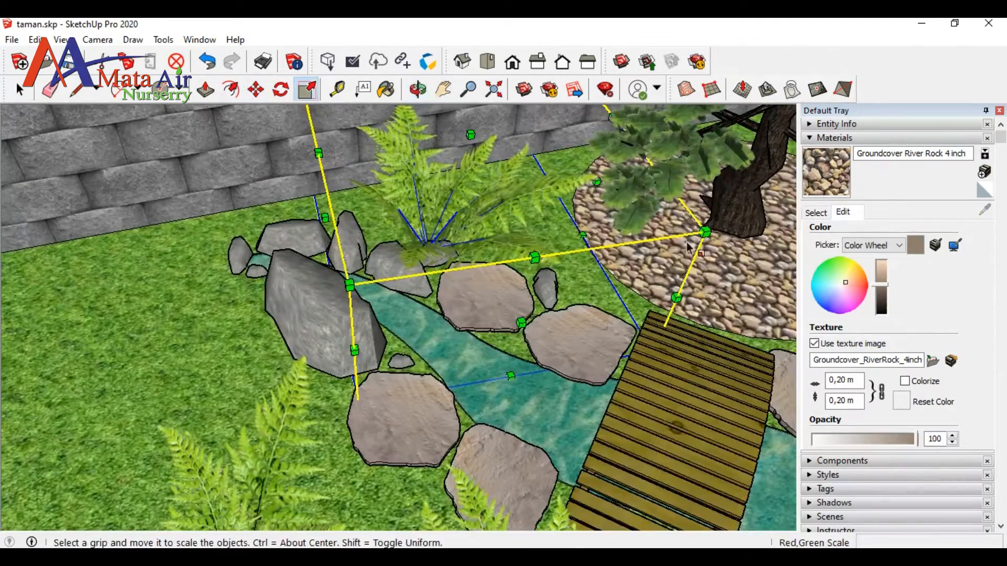
click(704, 232)
click(404, 199)
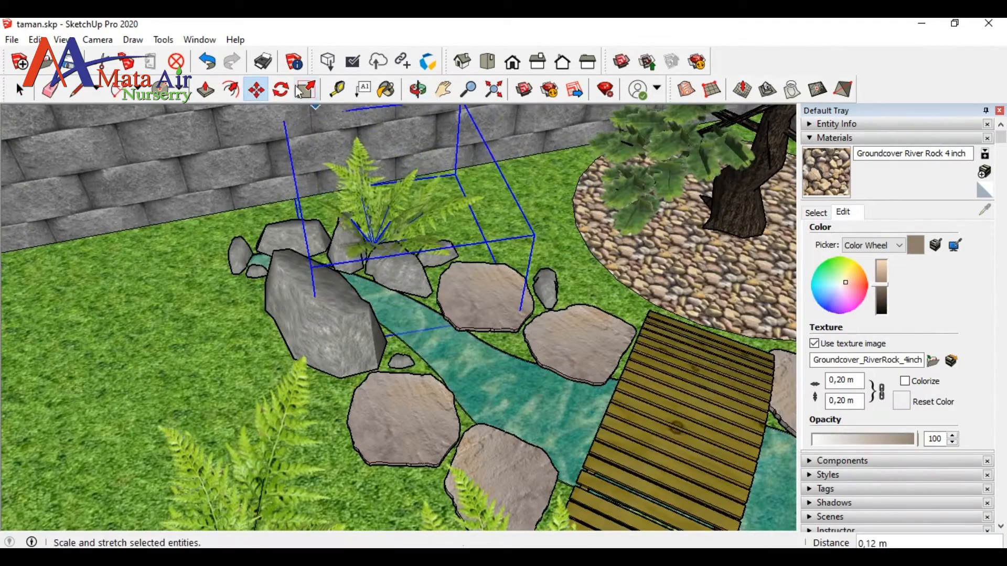
middle_drag(342, 205, 336, 349)
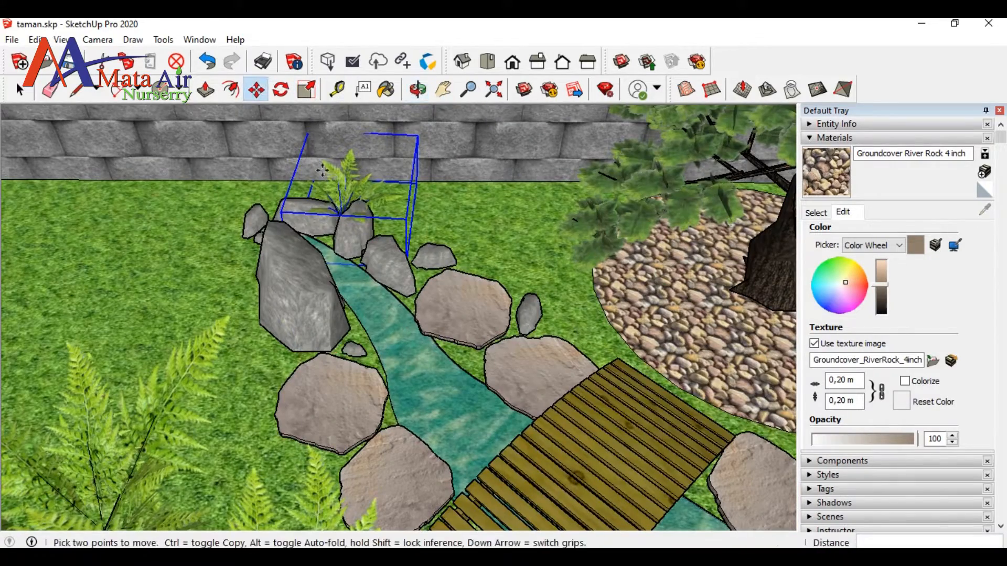
Copy the scaled fern and place the copy beside it over the stones at the head of the pond
key(ctrl)
click(349, 188)
click(308, 187)
middle_drag(194, 209, 315, 220)
shift+middle_drag(315, 220, 568, 259)
scroll(568, 259, up, 1)
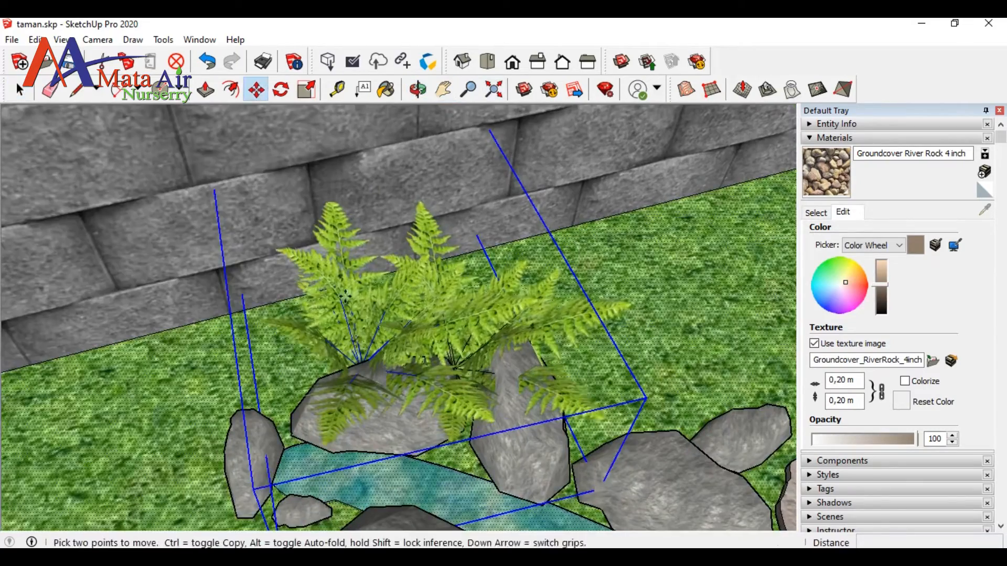
Undo the last fern placement and reposition the selected fern over the stones at the head of the pond
key(ctrl+z)
key(m)
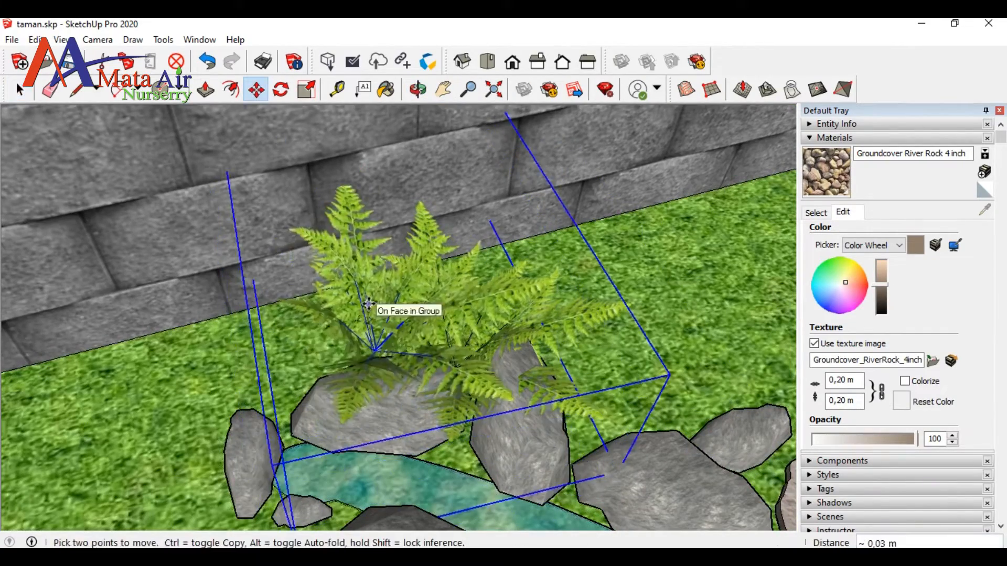
key(ctrl)
click(382, 315)
click(356, 304)
Lower the selected fern to the grass and settle it beside the small stones near the block wall
middle_drag(357, 303, 409, 294)
shift+middle_drag(409, 294, 457, 231)
drag(456, 230, 435, 274)
middle_drag(494, 105, 254, 99)
click(309, 231)
scroll(417, 341, up, 2)
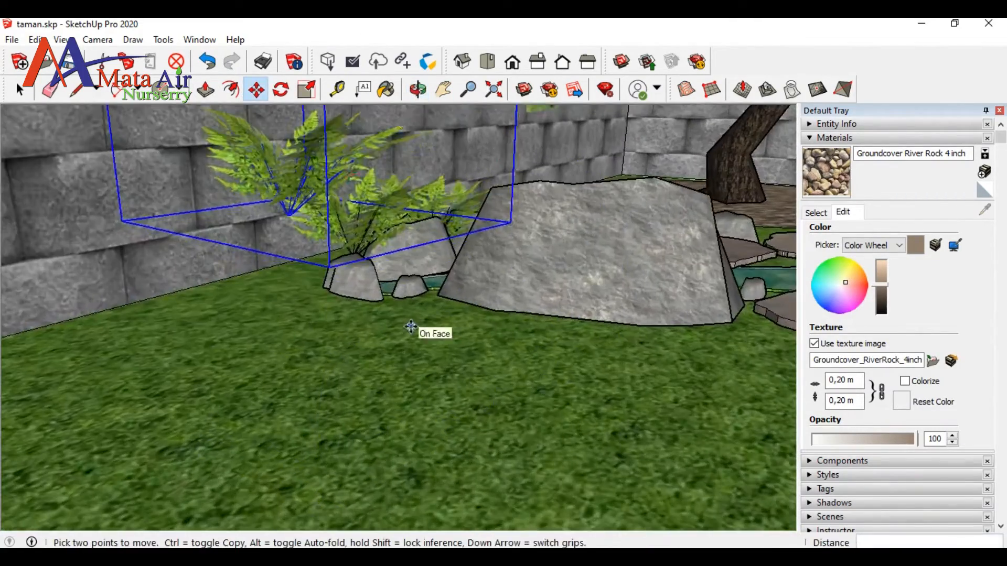
drag(466, 177, 410, 269)
key(m)
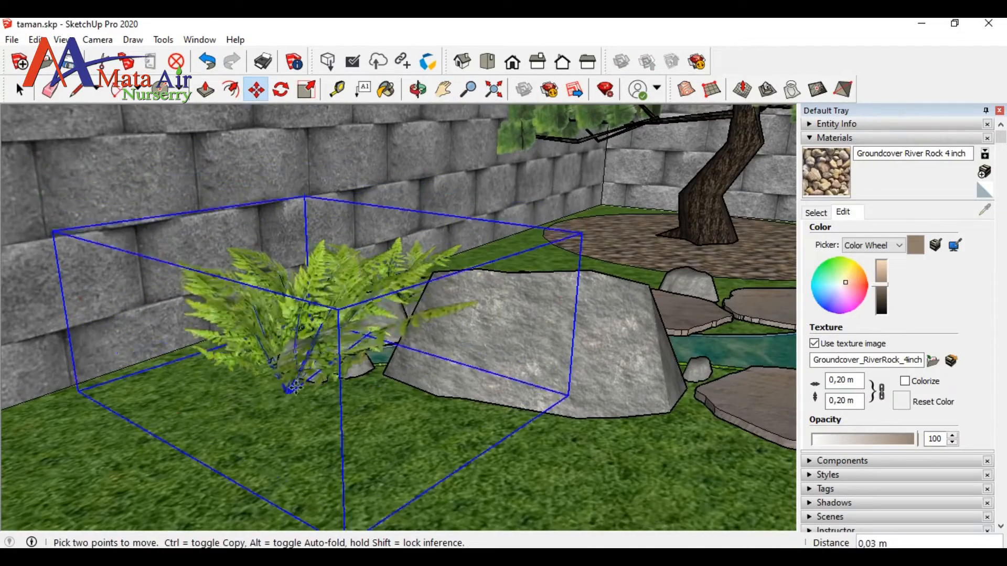
shift+middle_drag(291, 388, 479, 442)
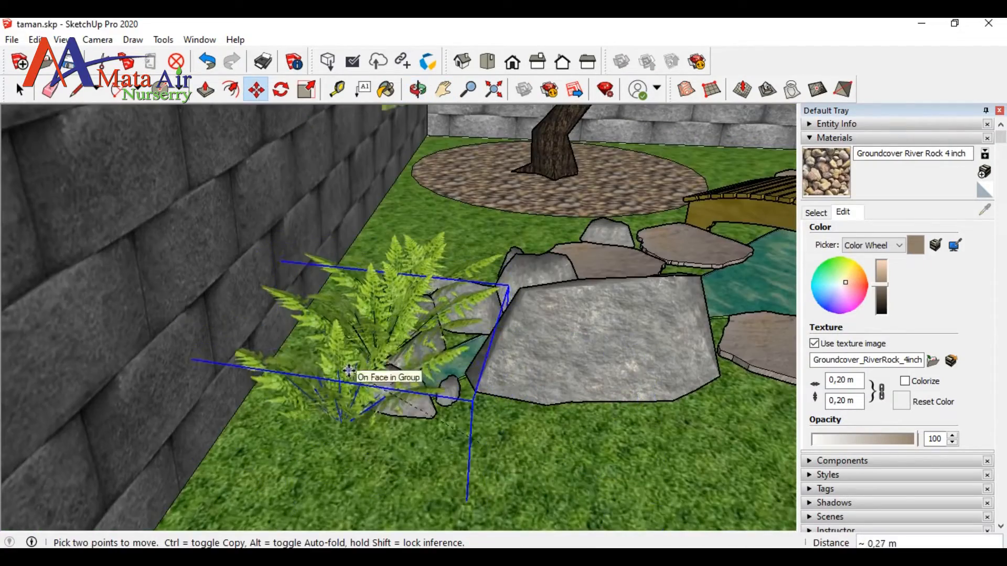
middle_drag(294, 294, 443, 480)
key(space)
Move the other fern about 0.26 m behind the head stones of the pond and adjust its scale
middle_drag(452, 418, 475, 332)
scroll(481, 290, up, 4)
click(419, 91)
drag(496, 373, 346, 351)
click(192, 209)
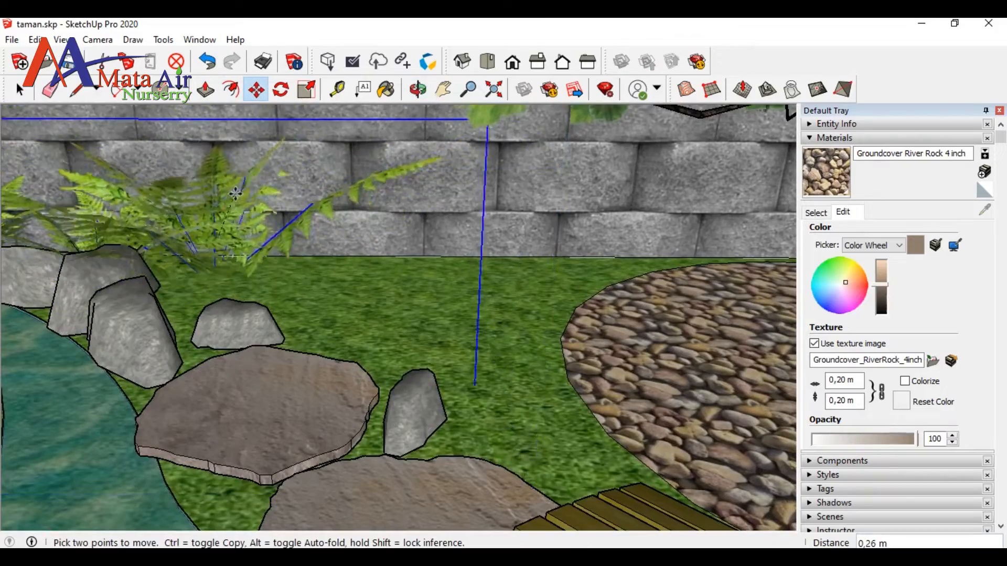
click(228, 212)
scroll(519, 233, down, 6)
middle_drag(446, 286, 498, 355)
drag(498, 356, 631, 374)
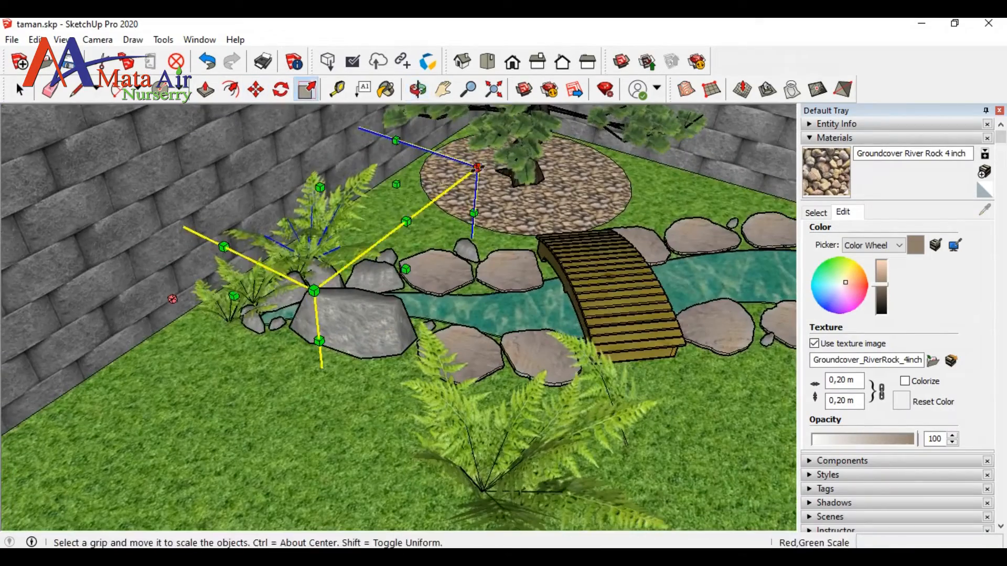
scroll(547, 369, down, 3)
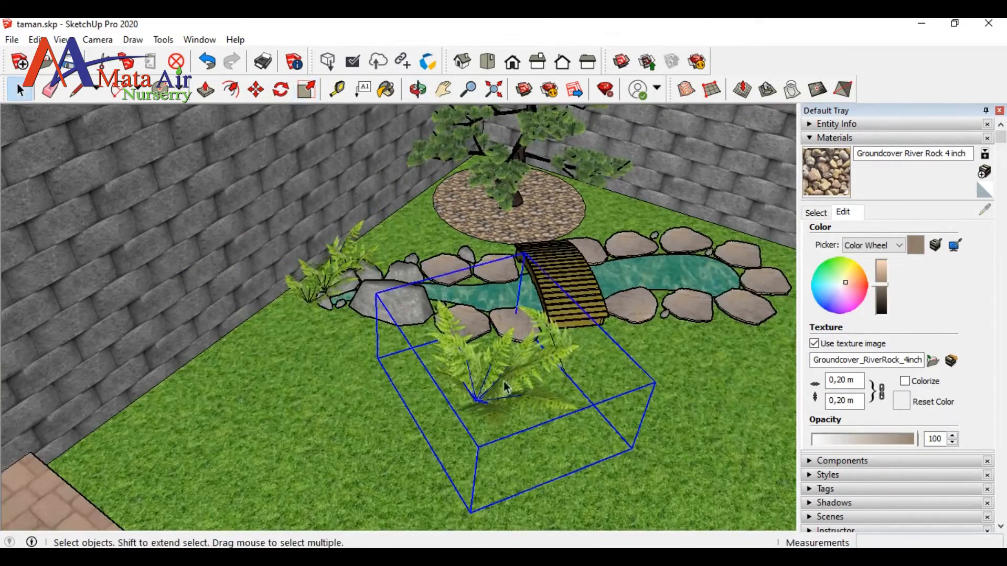
Move a spare fern about 2.4 m behind the stones at the pond's far end, and delete the leftover frond near the bridge
scroll(508, 386, down, 2)
drag(492, 400, 650, 228)
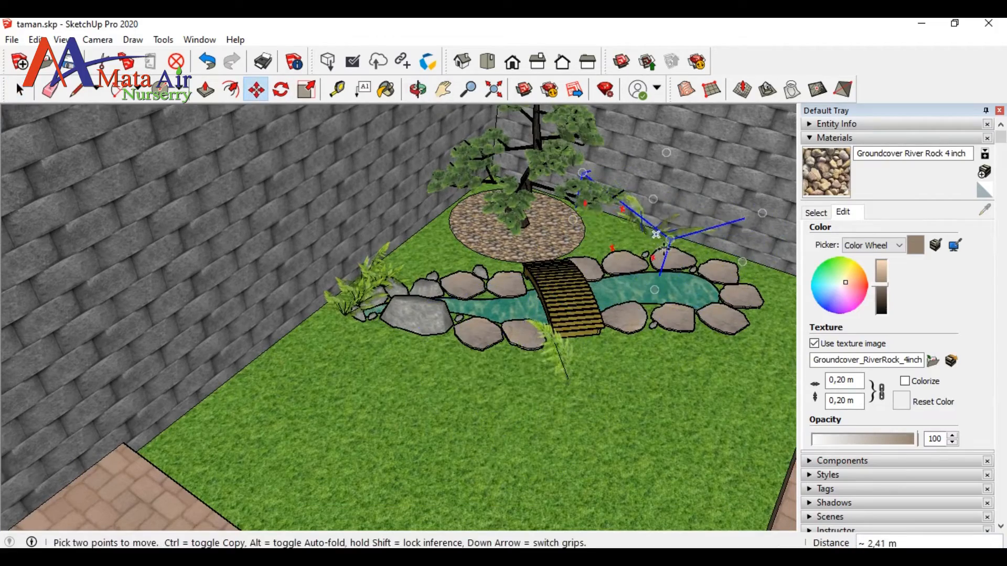
click(660, 225)
middle_drag(674, 267, 472, 315)
key(space)
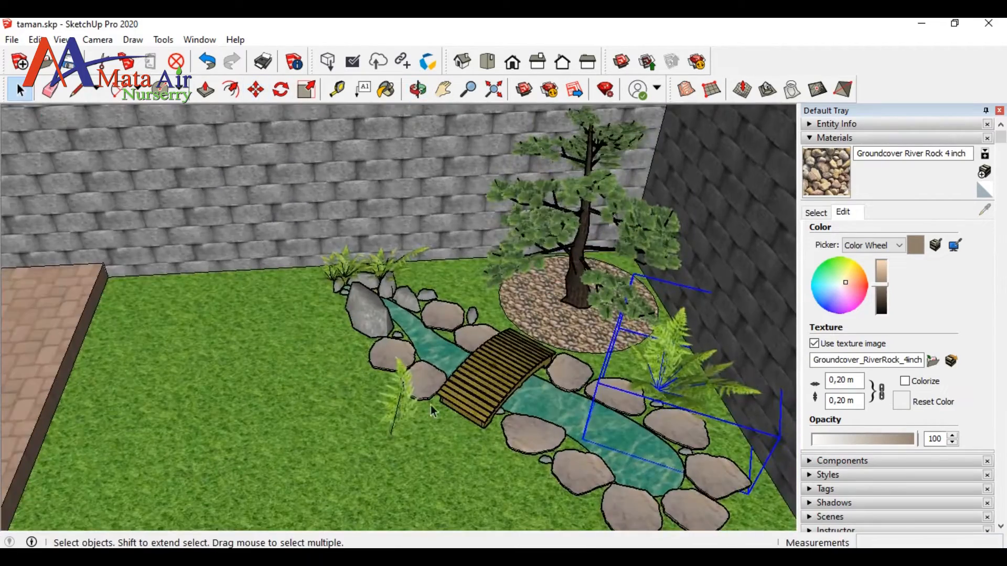
click(412, 387)
key(Delete)
Shift the fern at the pond's far end along the block wall, behind the flat stones
scroll(712, 428, up, 5)
click(614, 346)
click(256, 90)
click(611, 357)
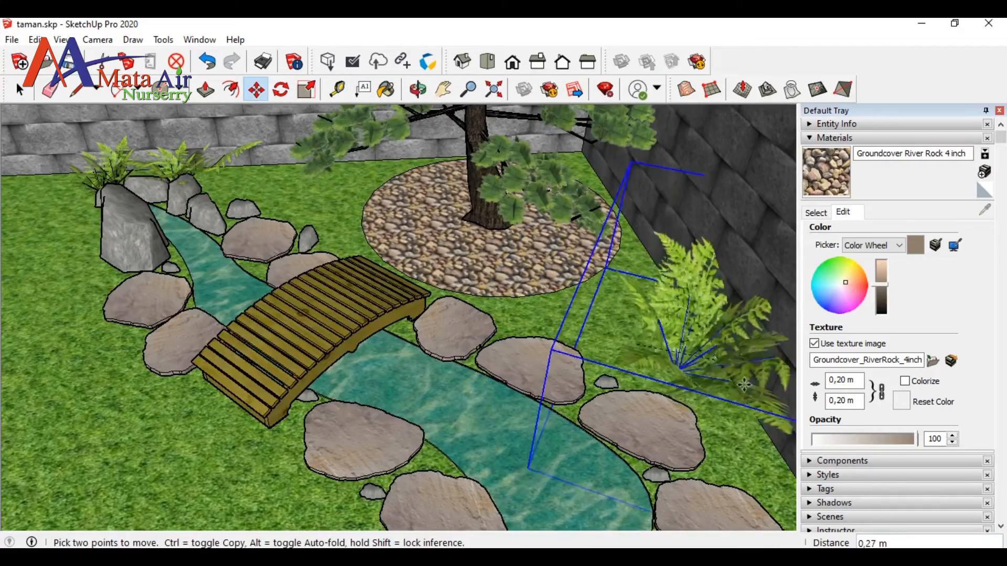
click(724, 446)
Fine-tune the position of the far-end fern by about 0.07 m so that it stands on the grass behind the stones
click(443, 89)
drag(467, 329, 299, 158)
click(418, 89)
drag(574, 314, 629, 299)
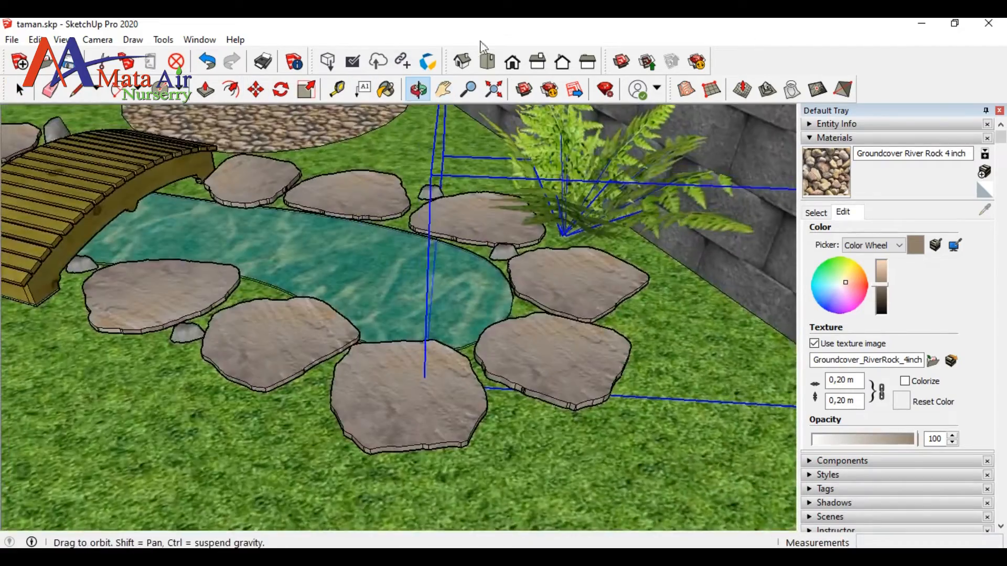
click(443, 90)
drag(335, 263, 504, 323)
click(418, 89)
drag(335, 305, 540, 251)
click(443, 90)
drag(724, 183, 685, 252)
scroll(686, 252, up, 2)
click(256, 89)
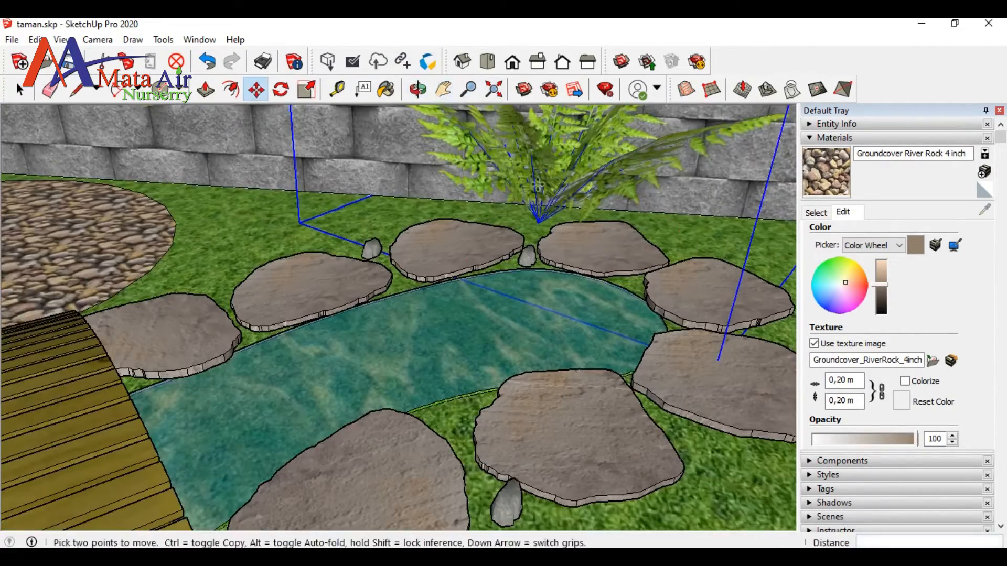
click(715, 366)
Scale the far-end fern down and move it about 0.16 m to sit close behind the flat stones
scroll(592, 143, down, 3)
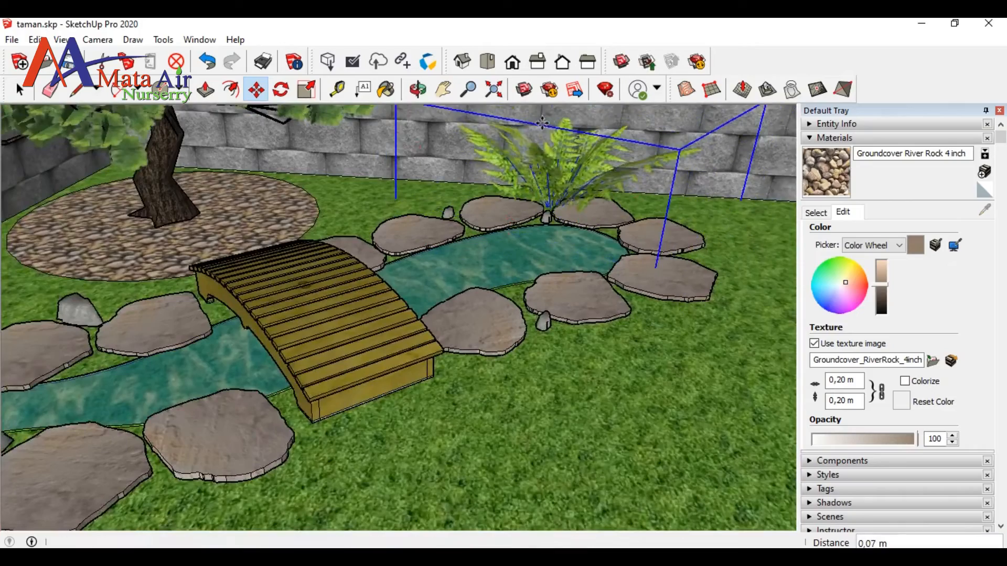
key(s)
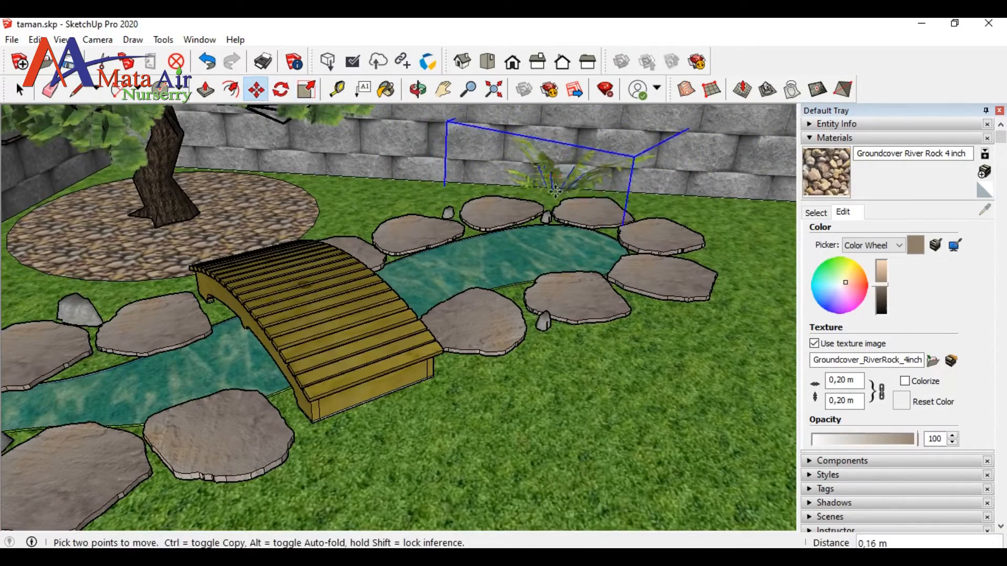
click(565, 194)
Copy the far-end fern about 0.28 m along the wall towards the pine tree
scroll(670, 213, down, 4)
scroll(670, 213, up, 1)
click(418, 89)
drag(713, 225, 655, 253)
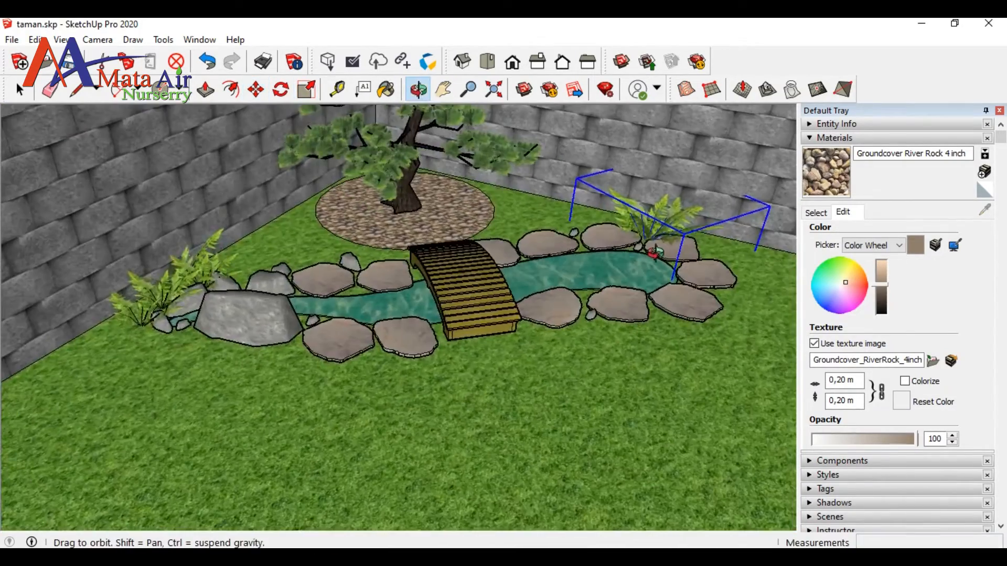
key(ctrl)
click(689, 249)
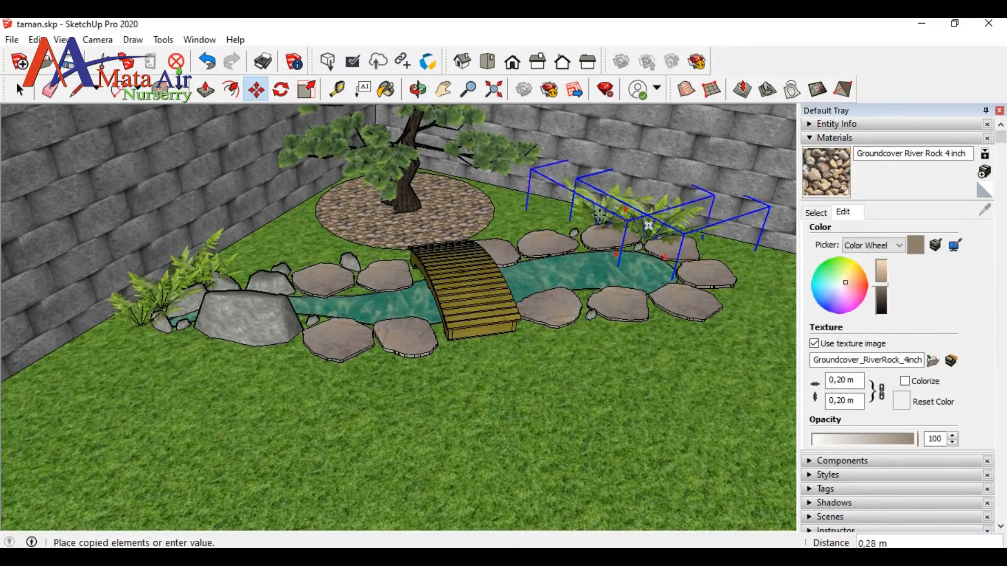
click(633, 237)
scroll(682, 249, up, 5)
click(418, 89)
scroll(427, 242, down, 3)
drag(436, 250, 450, 235)
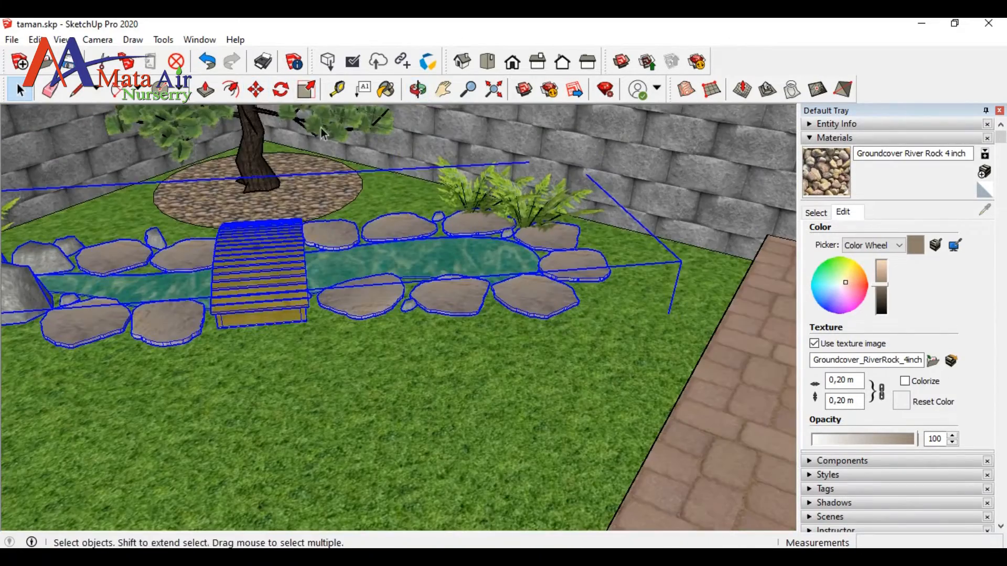
Search the 3D Warehouse for bromelia and view the matching collections and models
click(164, 40)
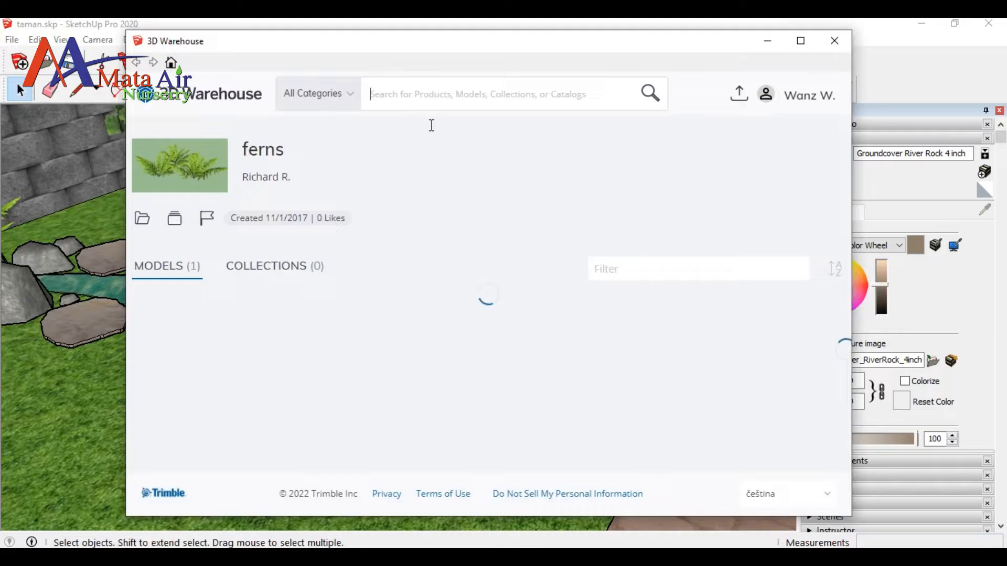
text(bromelia)
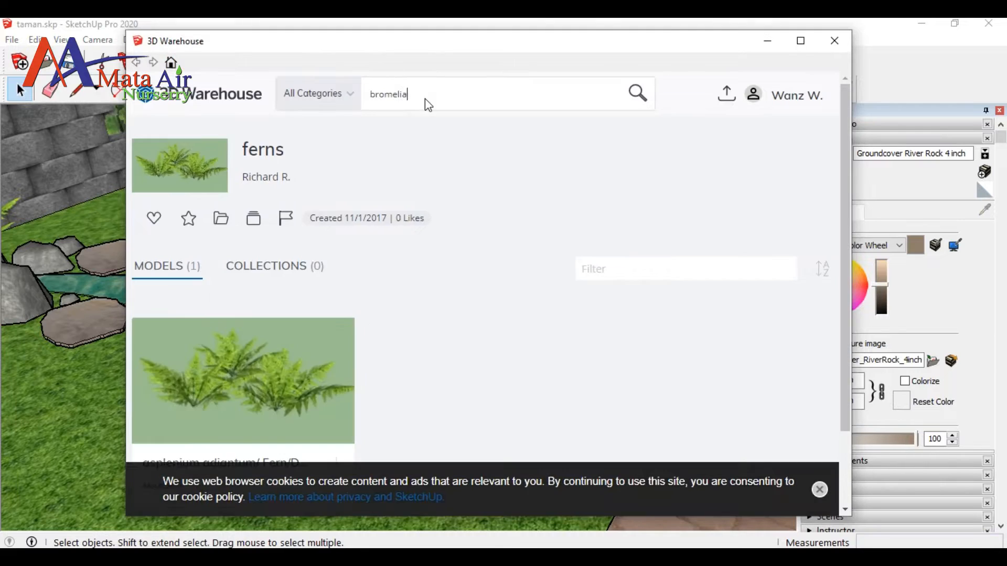
key(Return)
click(562, 172)
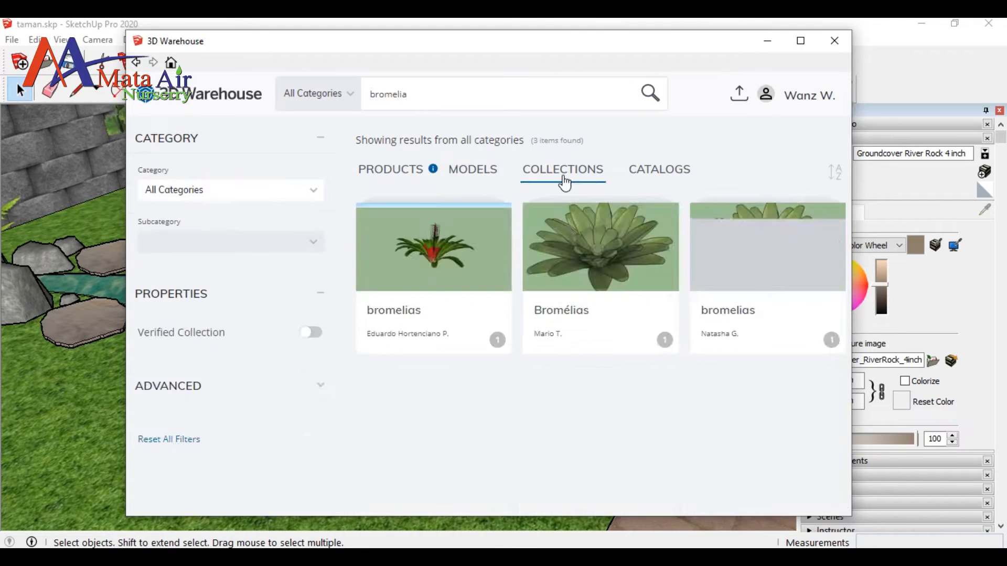
click(476, 168)
Load the Bromelia Pink model and place it on the grass in front of the pond
scroll(674, 341, down, 8)
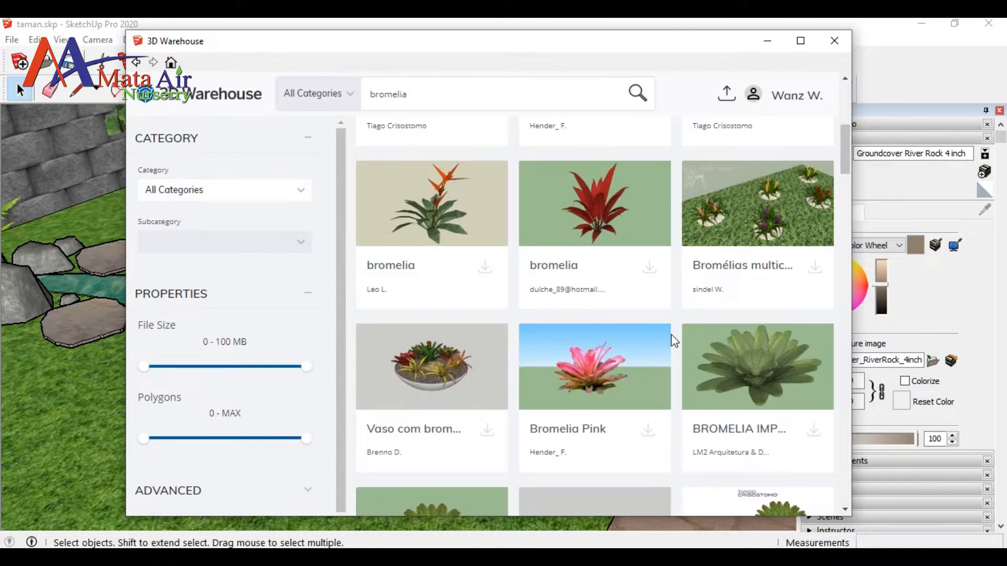
scroll(674, 341, down, 1)
scroll(639, 356, down, 5)
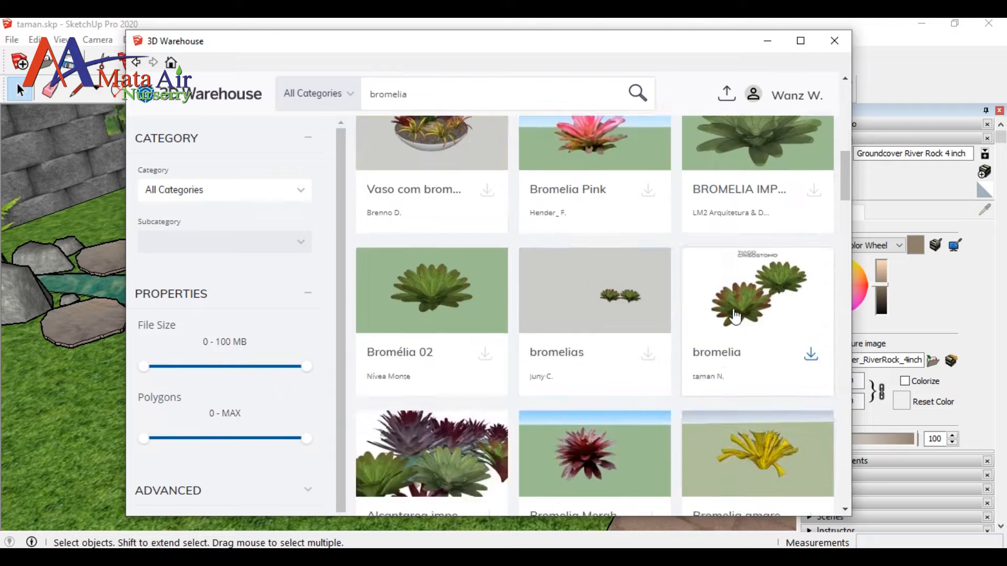
scroll(479, 223, up, 6)
scroll(651, 439, down, 1)
click(649, 433)
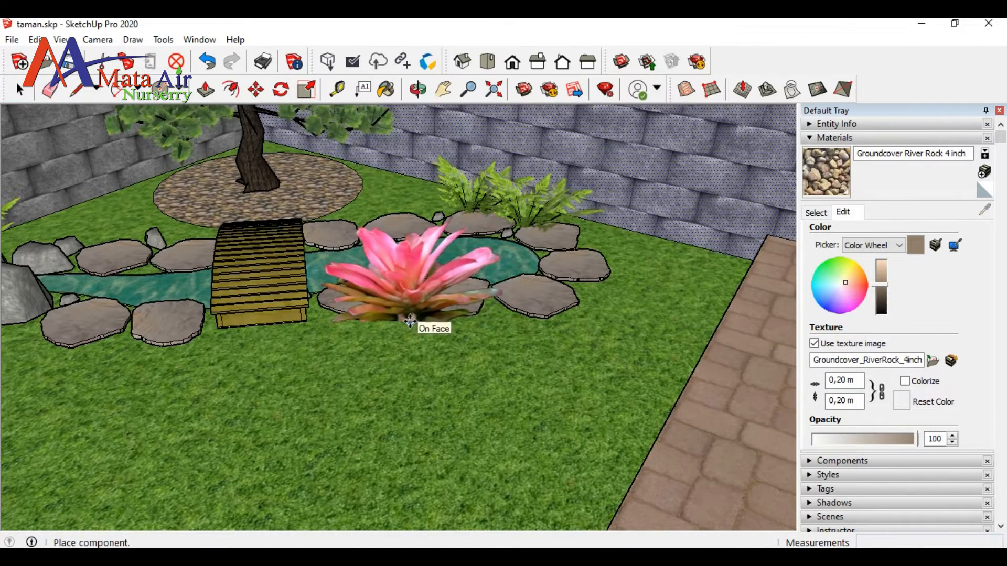
click(412, 321)
Move the pink bromeliad behind the pond stones beside the two far-end ferns and scale it down
middle_drag(442, 216, 313, 393)
click(18, 100)
click(256, 90)
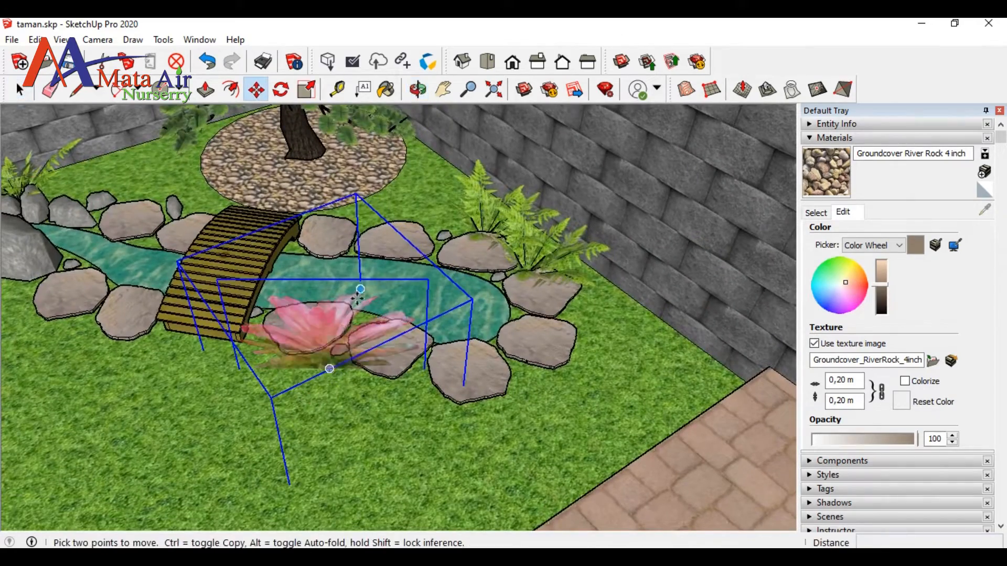
drag(330, 367, 444, 222)
click(307, 89)
click(255, 90)
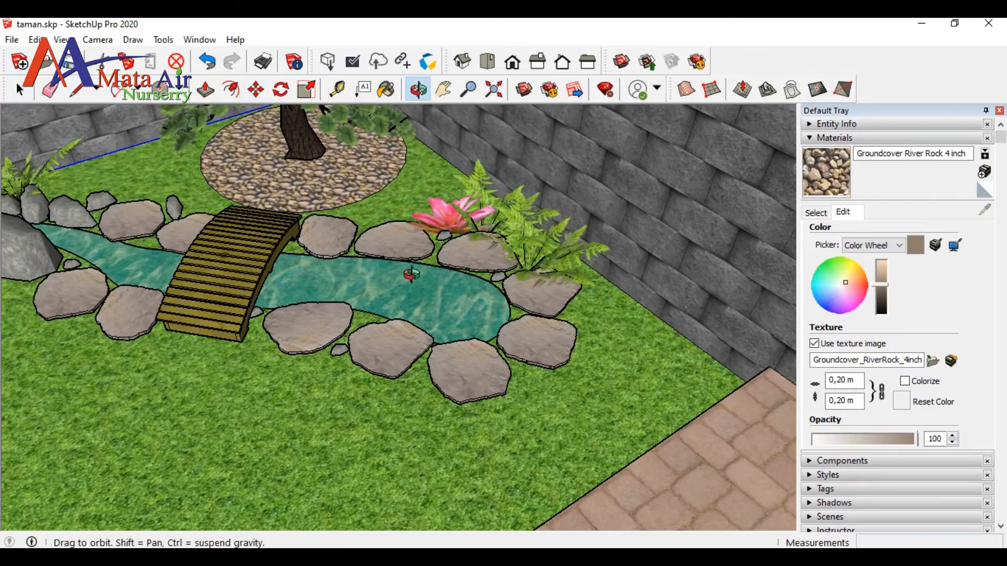
drag(412, 275, 530, 231)
Load the Vaso com bromélias model from the 3D Warehouse and place it on the grass in front of the pond
click(200, 40)
click(250, 155)
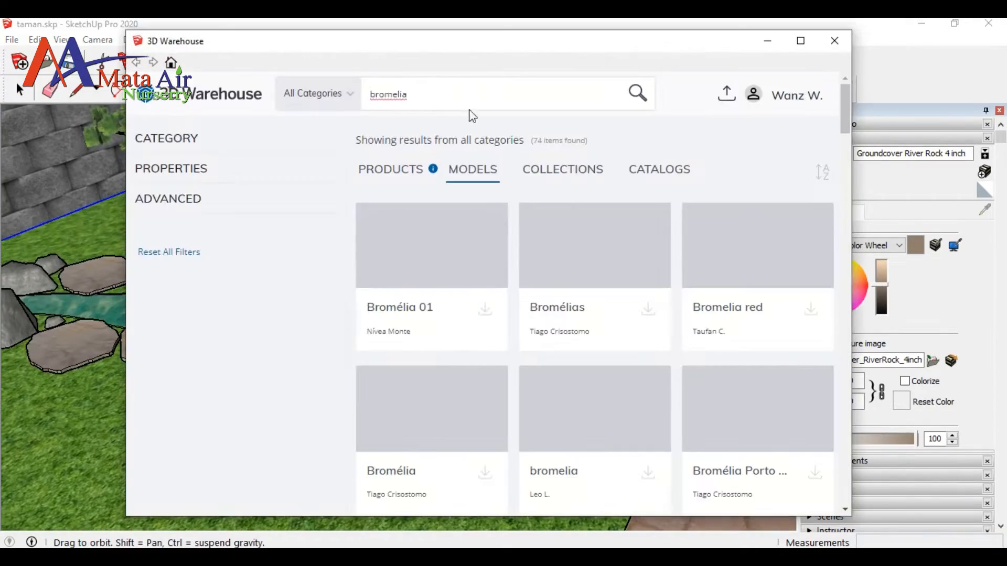
scroll(646, 293, down, 6)
click(493, 355)
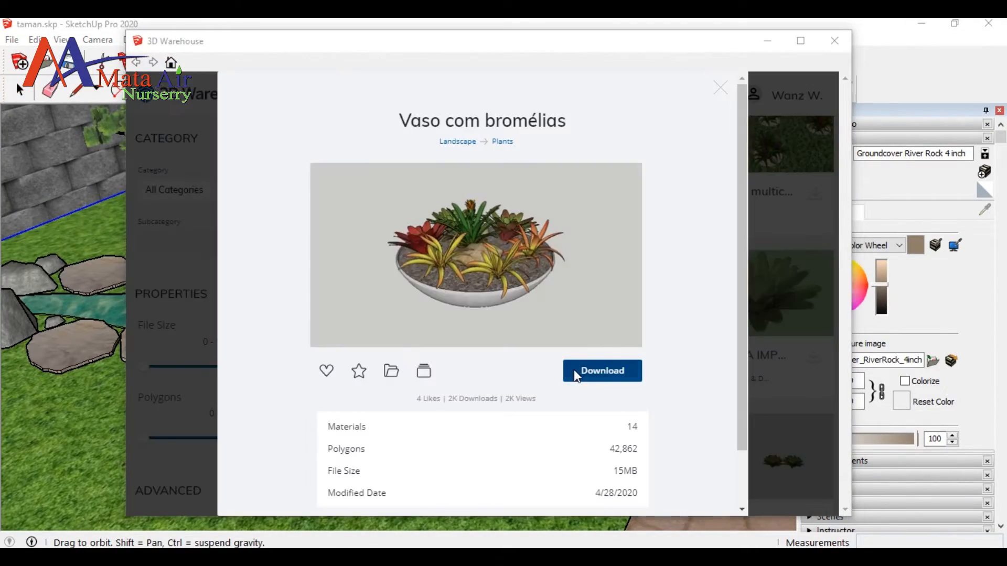
click(576, 371)
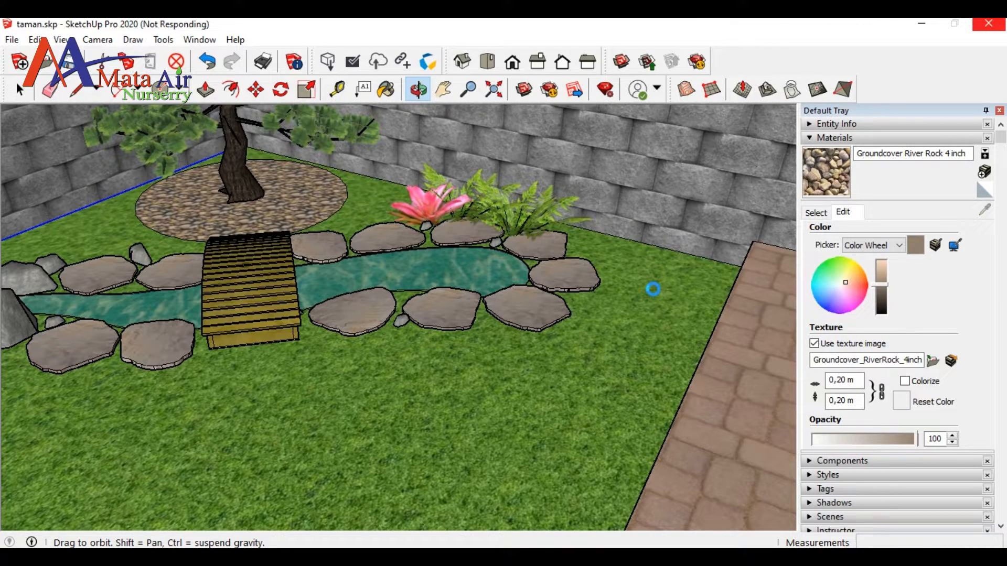
scroll(653, 289, down, 2)
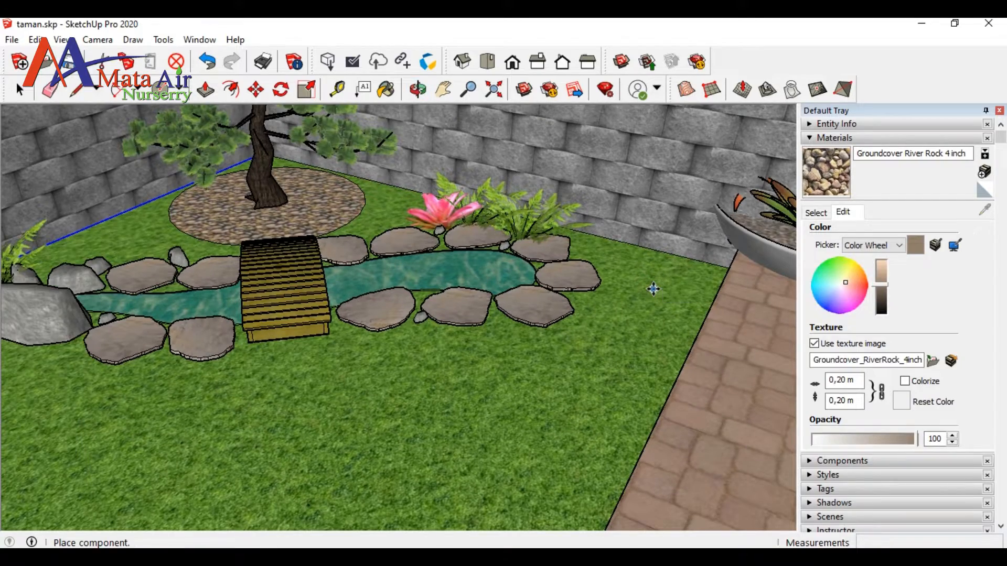
click(194, 488)
scroll(570, 336, down, 5)
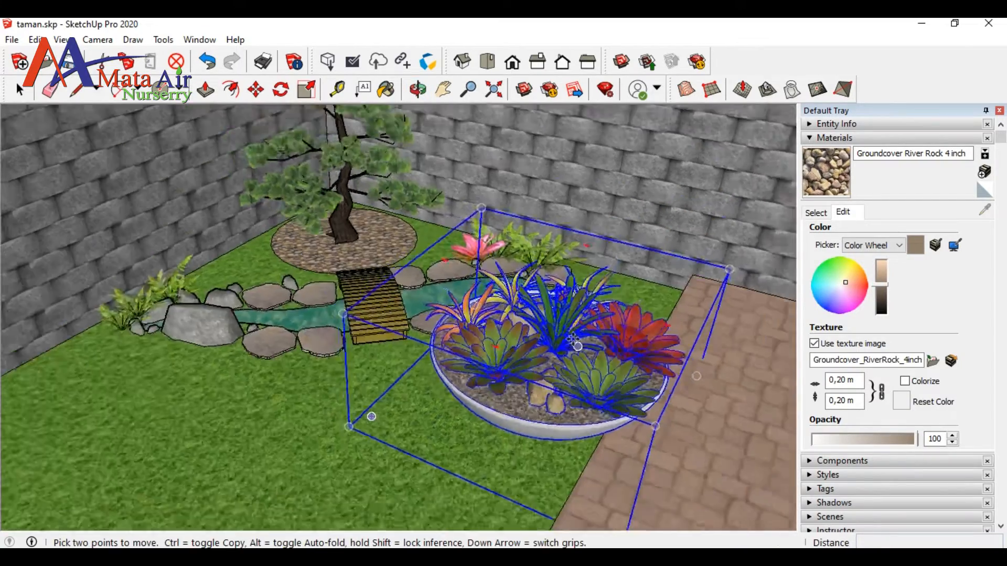
Move the bromeliad bowl about 1.55 m to the front of the lawn and explode it into separate plants
click(600, 345)
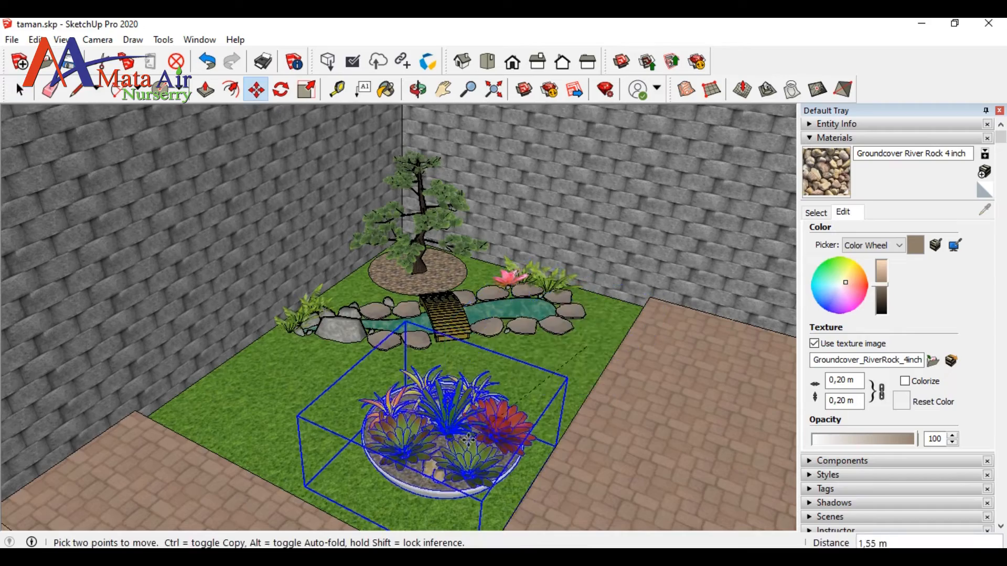
click(487, 437)
right_click(468, 440)
click(531, 208)
Move the green-and-red bromeliad out of the bowl to the pond stones near the large grey rock
click(397, 444)
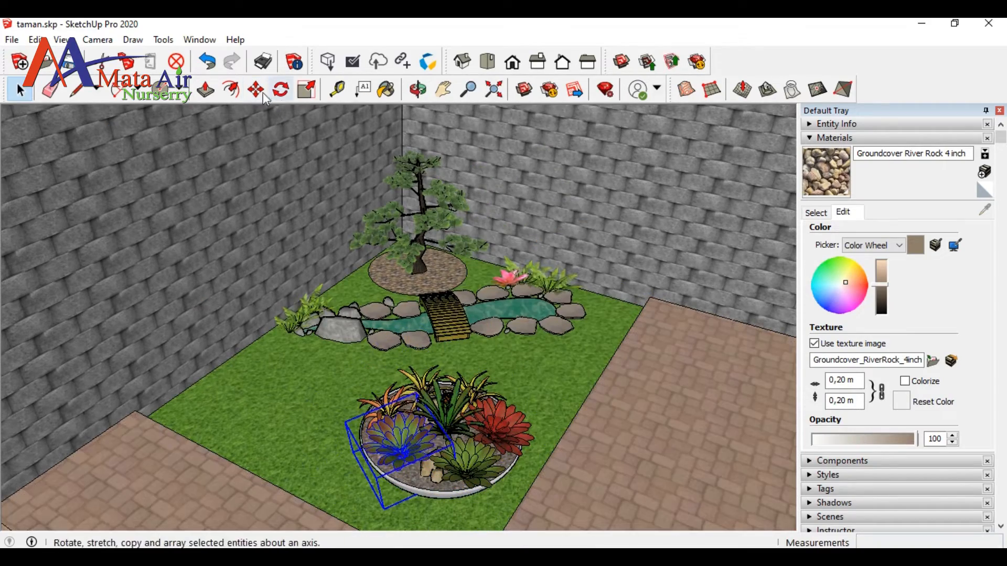
click(256, 89)
click(393, 438)
click(359, 288)
scroll(360, 288, up, 6)
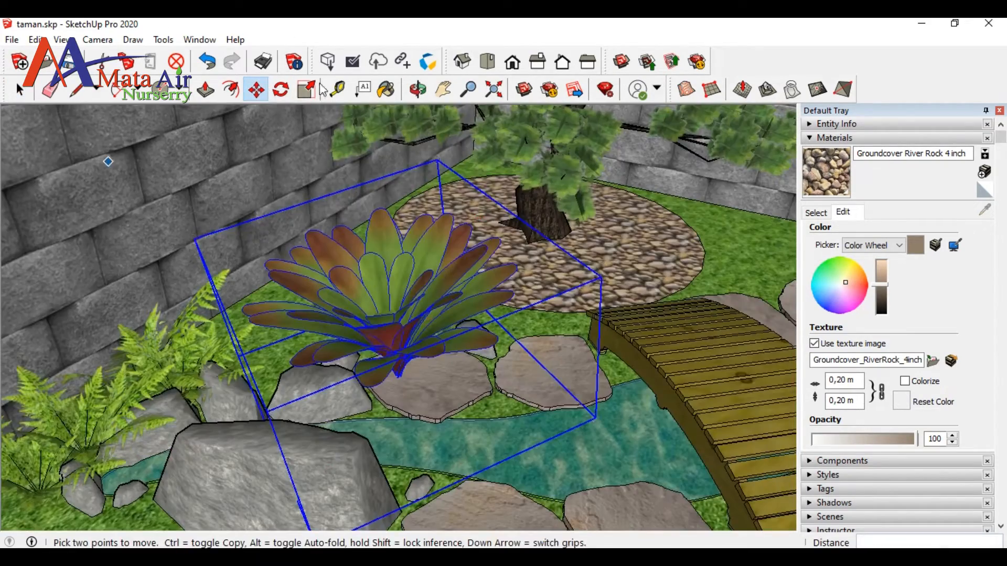
Scale down the green-and-red bromeliad and set it behind the grey pond stones next to the ferns
key(s)
key(m)
click(362, 363)
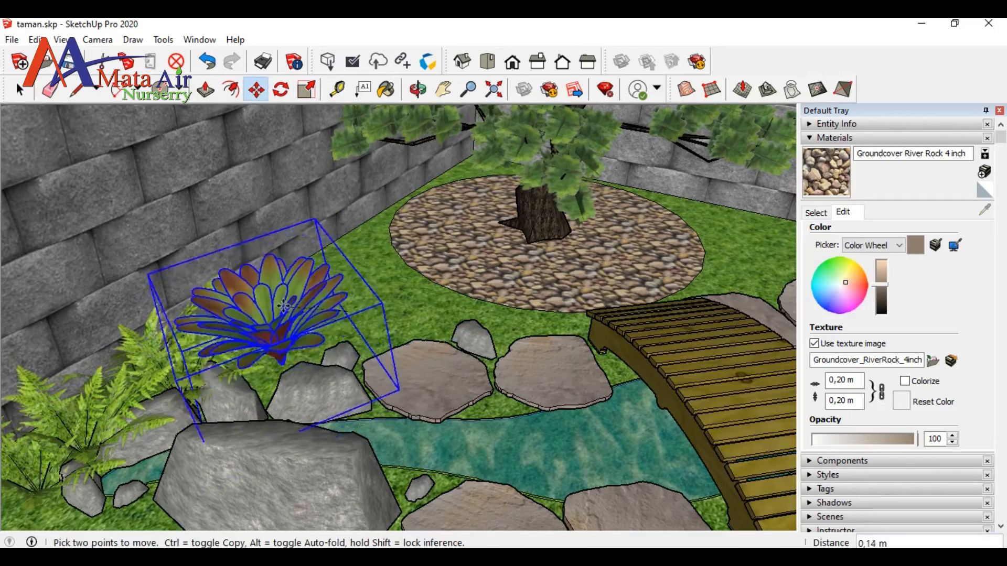
click(301, 358)
middle_drag(335, 357, 213, 295)
click(165, 132)
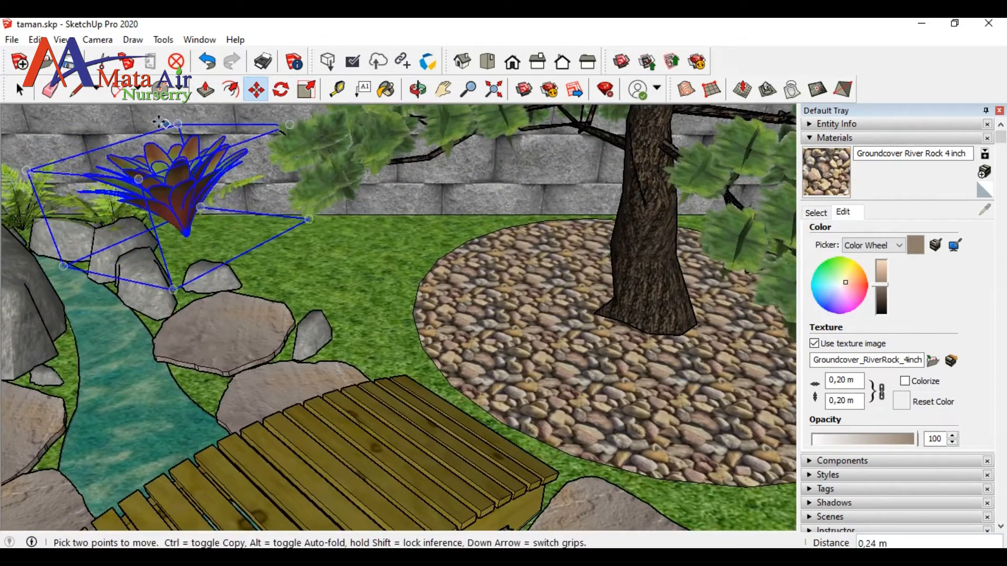
click(281, 230)
middle_drag(280, 231, 336, 360)
click(336, 361)
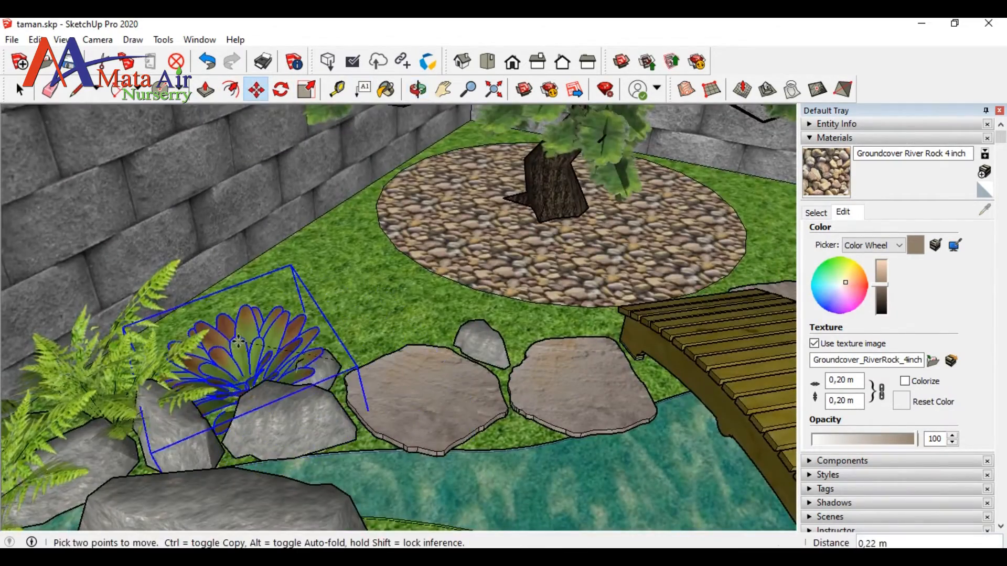
Stretch the green-and-red bromeliad's height by a factor of 1.59 and settle it behind the stones
click(307, 91)
drag(227, 338, 212, 297)
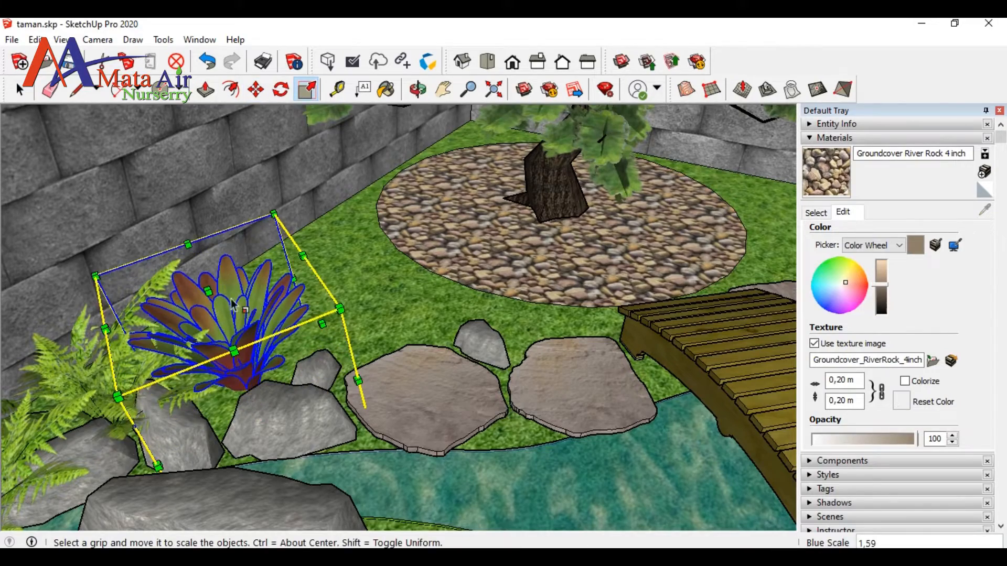
key(m)
key(space)
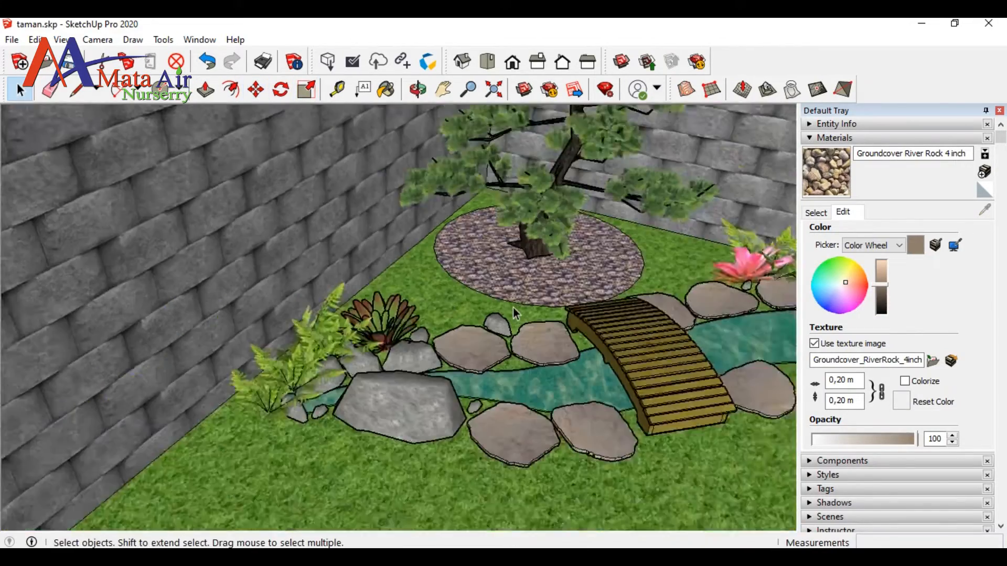
Delete the pink bromeliad and move the bowl's red bromeliad into its place beside the far-end ferns
middle_drag(514, 307, 718, 346)
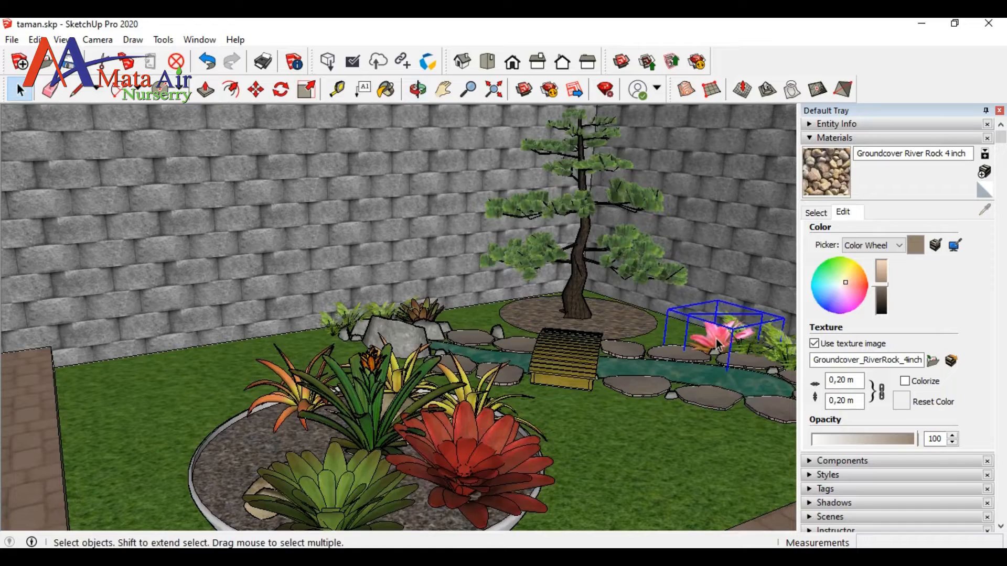
click(464, 468)
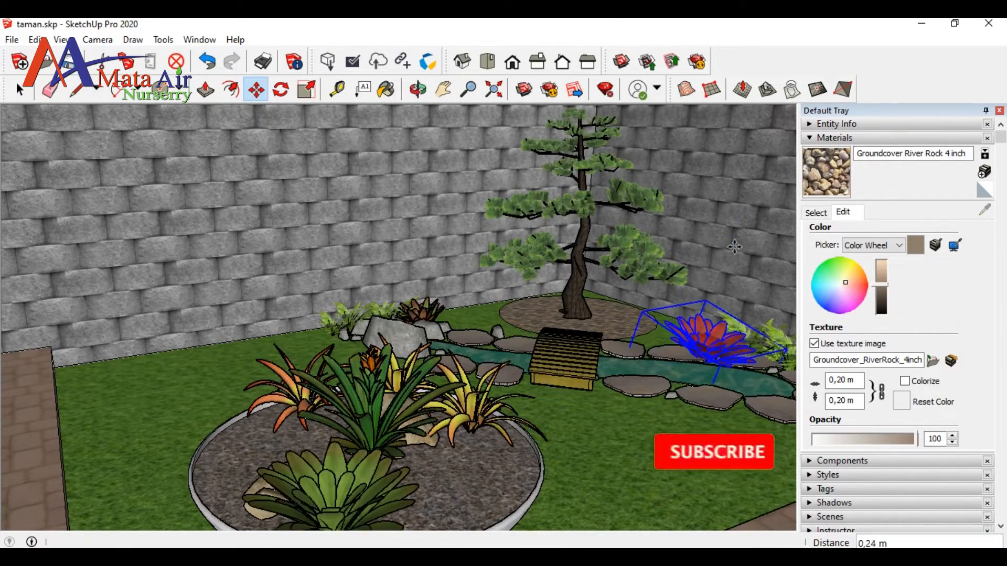
shift+middle_drag(736, 341, 525, 264)
scroll(736, 340, up, 4)
click(532, 424)
click(559, 410)
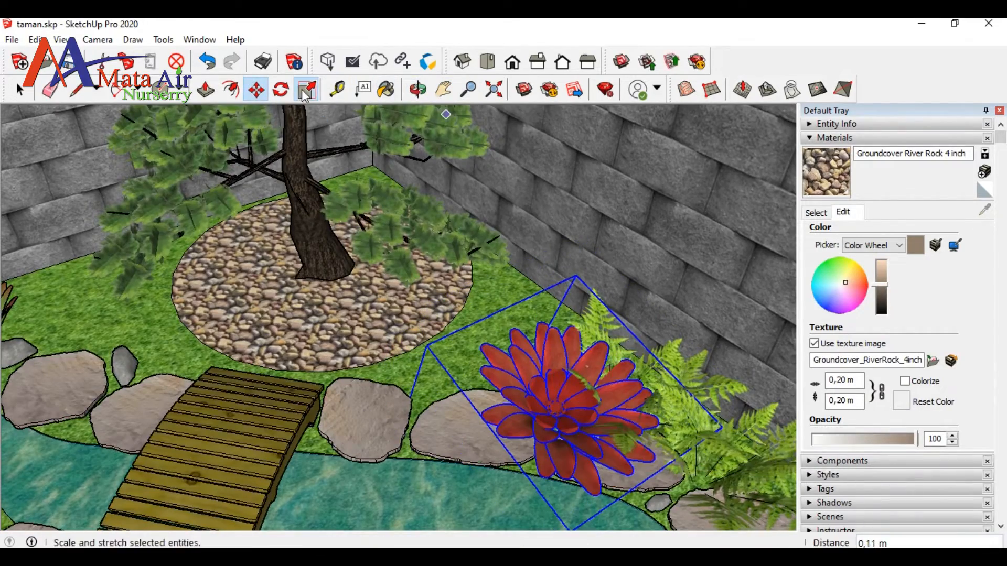
Scale down the red bromeliad and shift it towards the grass behind the pond stones
click(307, 89)
drag(726, 427, 643, 422)
click(418, 89)
drag(499, 393, 670, 310)
scroll(671, 311, up, 4)
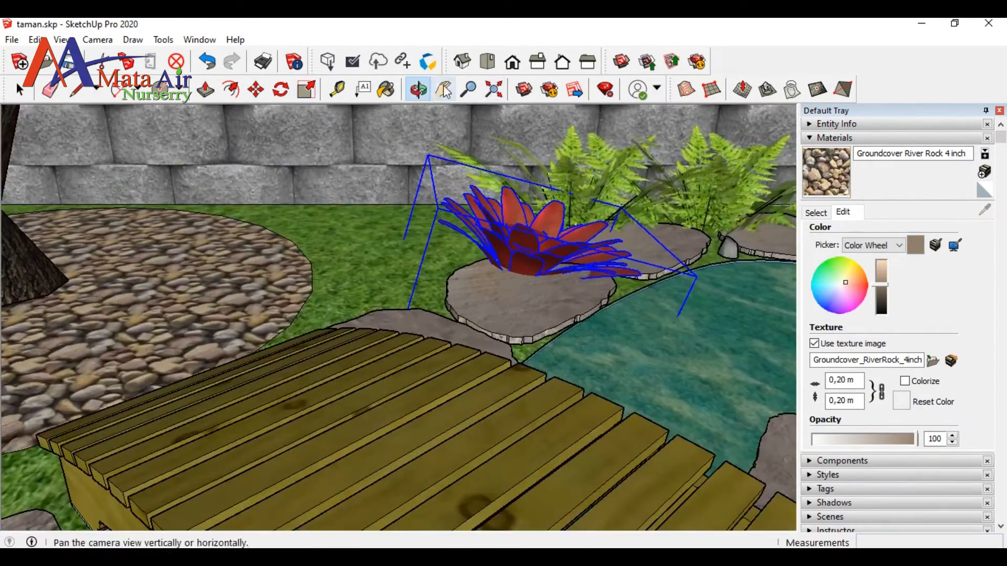
key(m)
click(525, 226)
Rotate the red bromeliad 90 degrees and move it about 0.35 m back behind the pond stones beside the ferns
click(418, 90)
drag(516, 215, 449, 354)
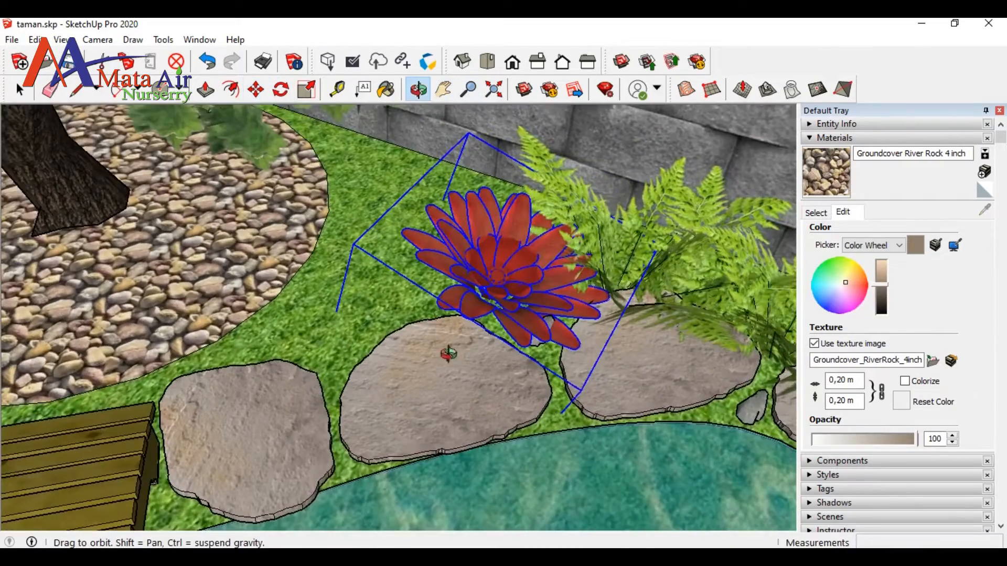
click(716, 317)
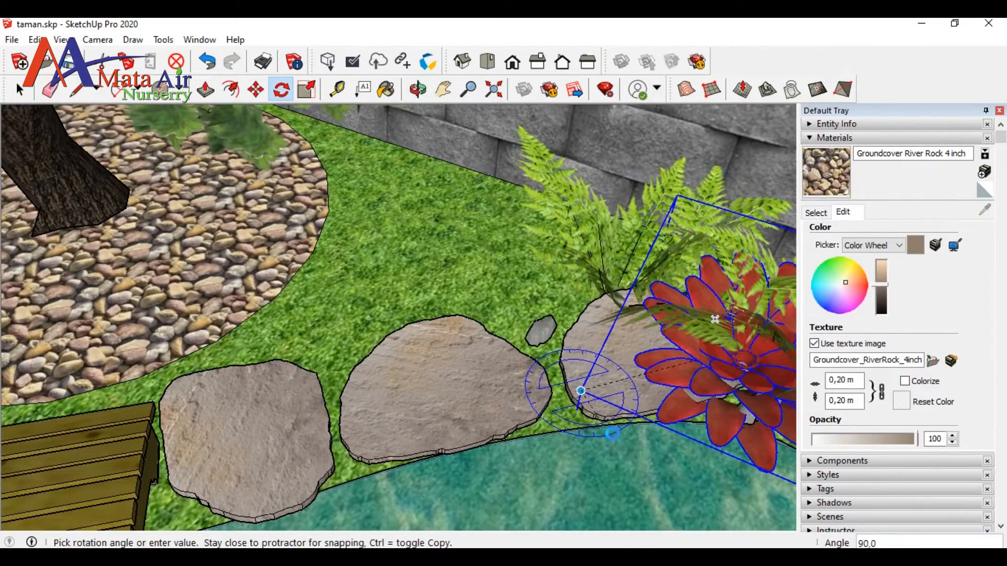
click(738, 375)
click(541, 281)
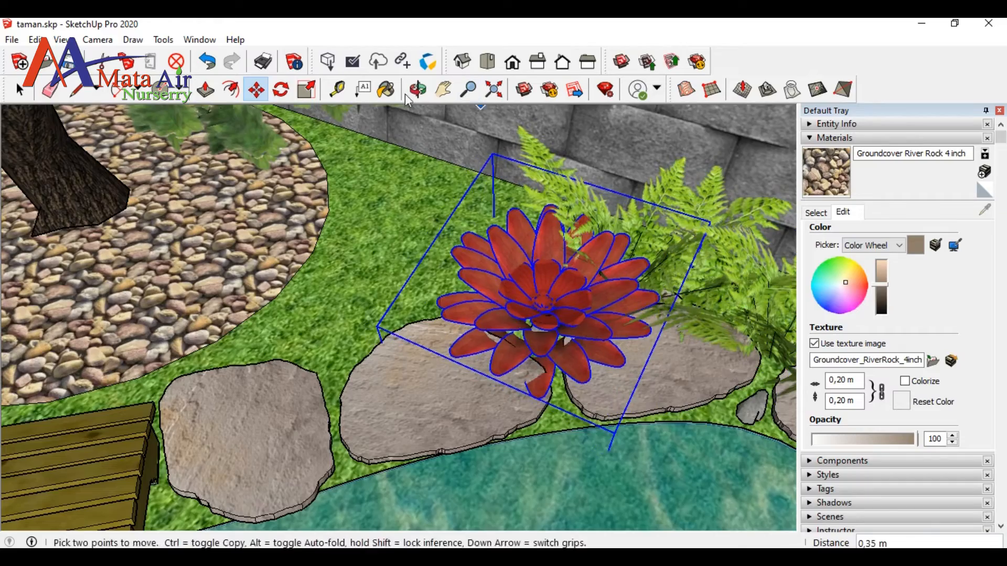
click(418, 89)
drag(419, 357, 446, 357)
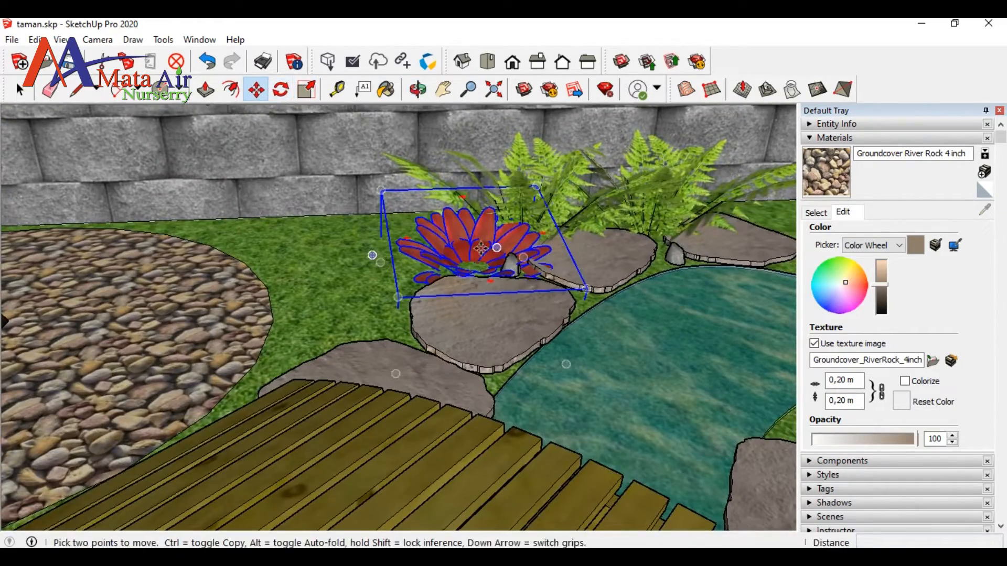
click(489, 229)
scroll(606, 286, up, 3)
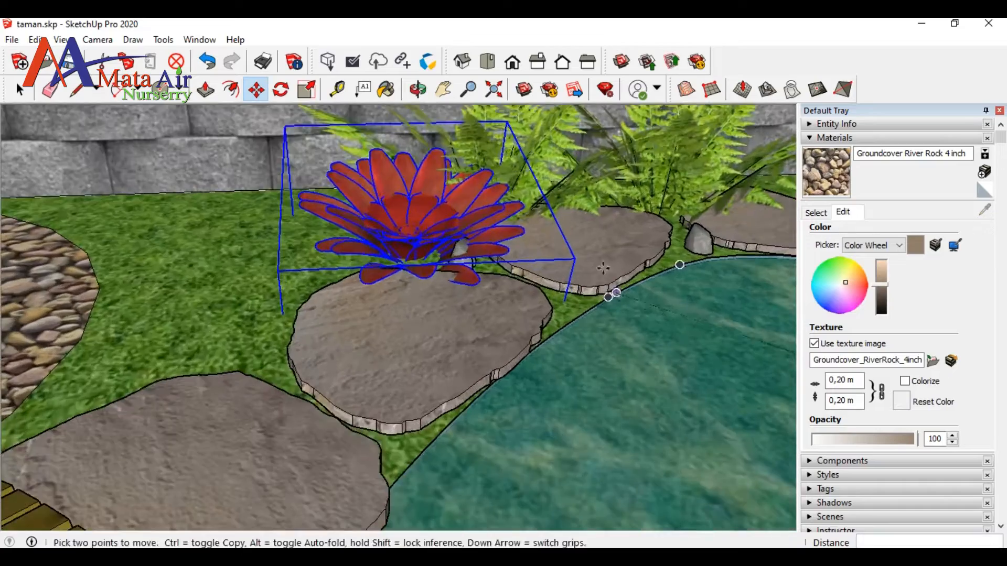
Add a copy of the red bromeliad scaled to 0.50 on the grass next to the original
middle_drag(607, 288, 554, 256)
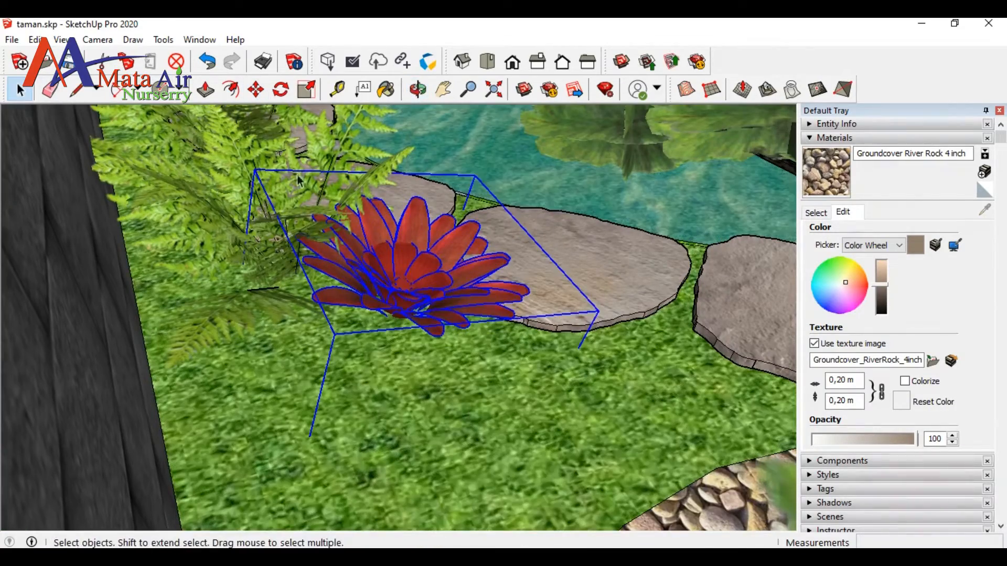
click(526, 388)
click(307, 89)
click(702, 400)
click(457, 377)
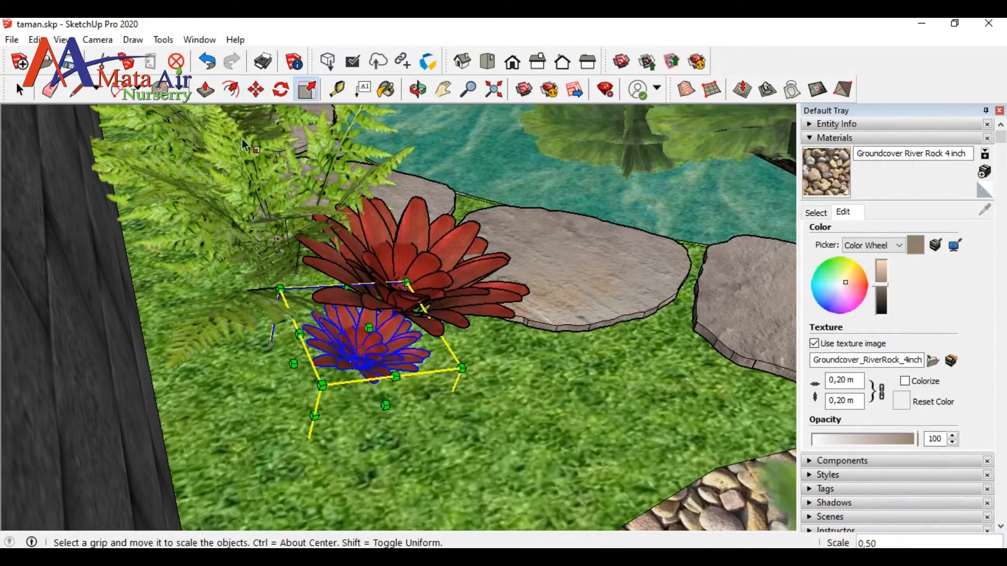
click(256, 89)
click(373, 332)
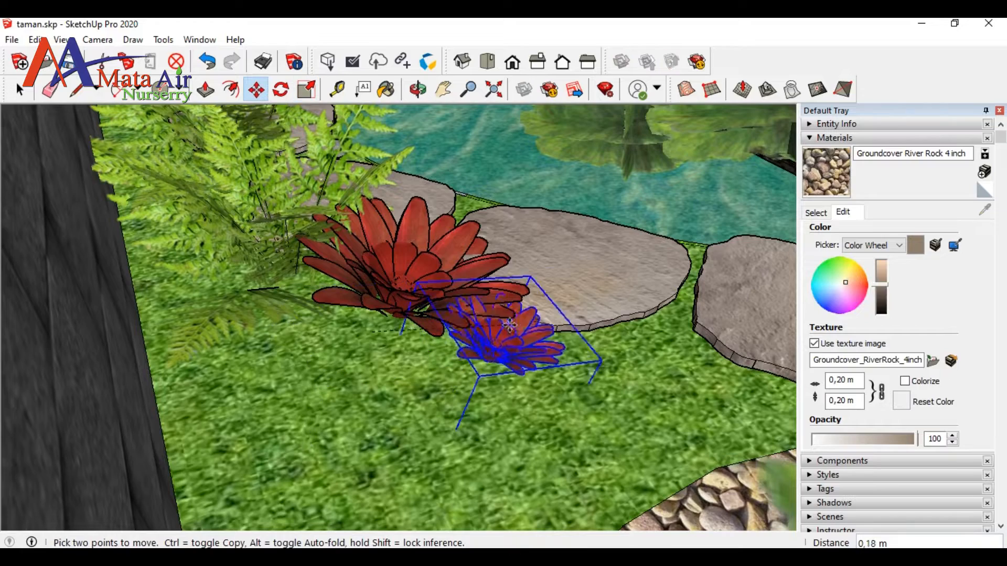
Copy the full-size red bromeliad onto the grass behind it, towards the wall, and stretch the copy taller
click(402, 251)
key(ctrl)
click(324, 329)
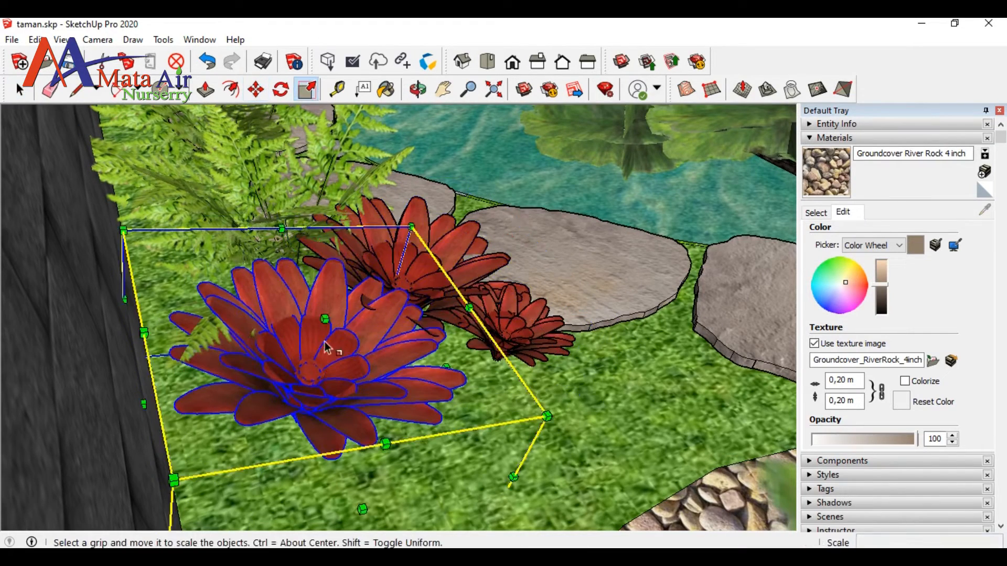
click(325, 319)
Examine the red bromeliad group and the surrounding lawn and pavers from several angles
click(468, 67)
click(487, 62)
scroll(506, 206, up, 5)
drag(393, 375, 485, 181)
click(20, 89)
click(356, 270)
scroll(357, 270, up, 2)
click(636, 272)
click(418, 89)
drag(418, 206, 431, 131)
click(443, 90)
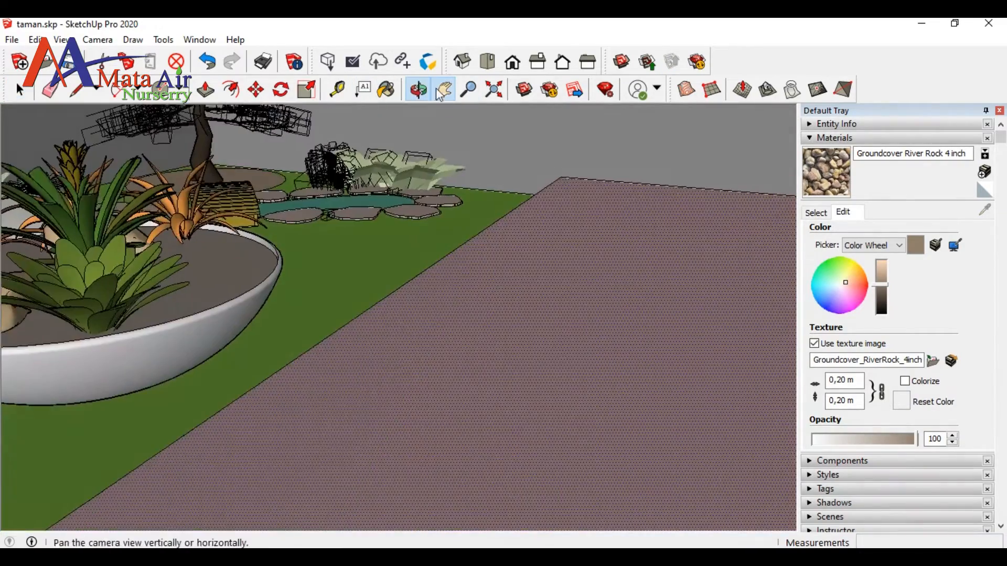
Lower the rear red bromeliad to the ground and position it close behind the other two
drag(343, 181, 519, 298)
scroll(441, 238, up, 3)
scroll(440, 252, up, 6)
click(418, 89)
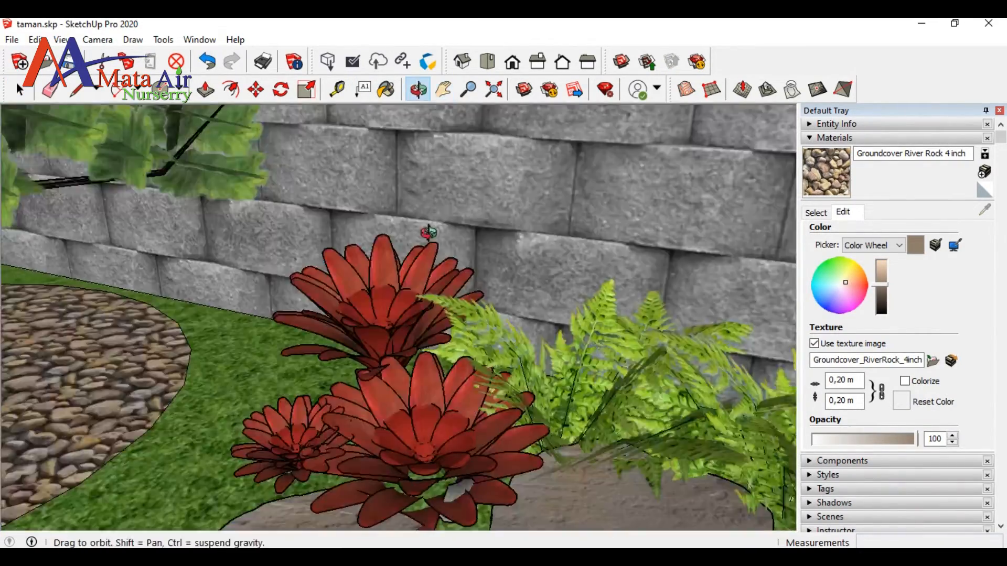
drag(430, 231, 464, 181)
click(255, 89)
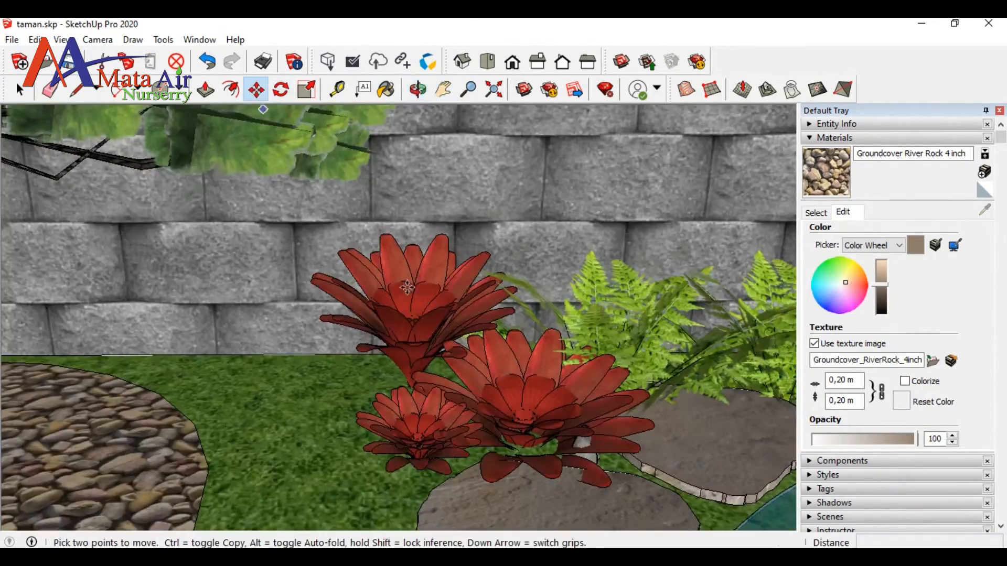
click(255, 90)
click(417, 162)
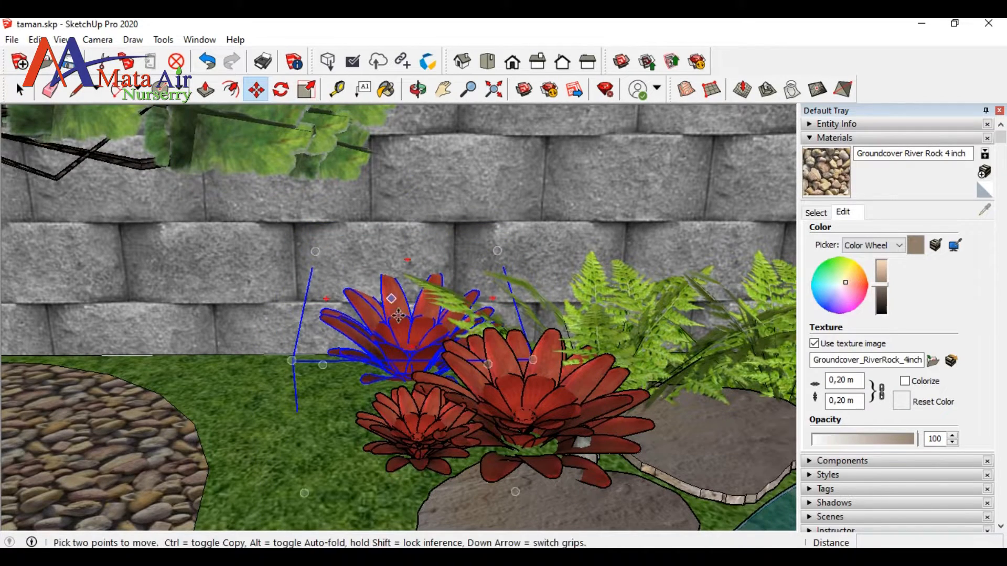
click(398, 315)
click(190, 239)
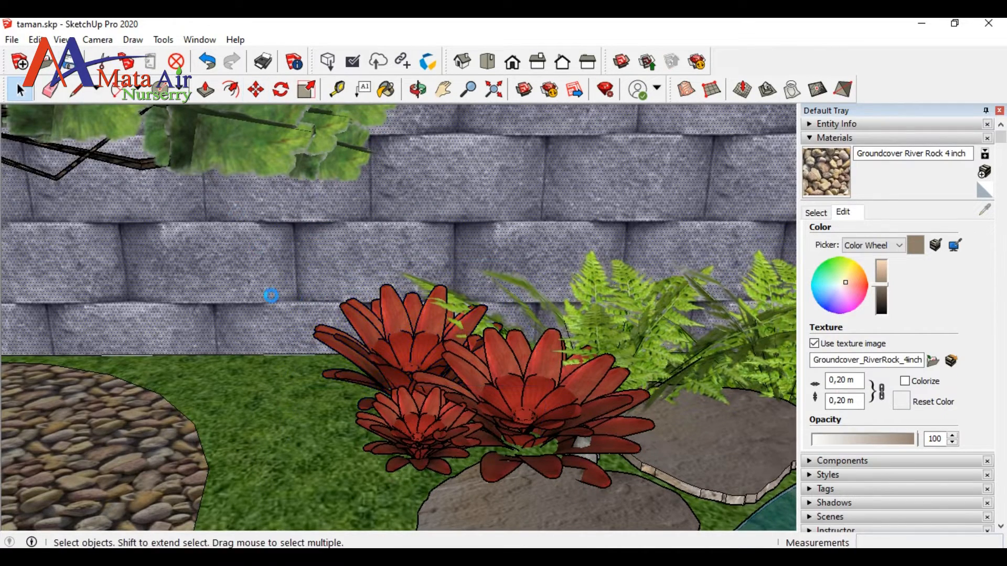
Rotate the green-and-red bromeliad and move it back behind the grey stones beside the ferns
scroll(272, 302, down, 5)
middle_drag(272, 302, 273, 409)
click(192, 450)
key(q)
click(408, 339)
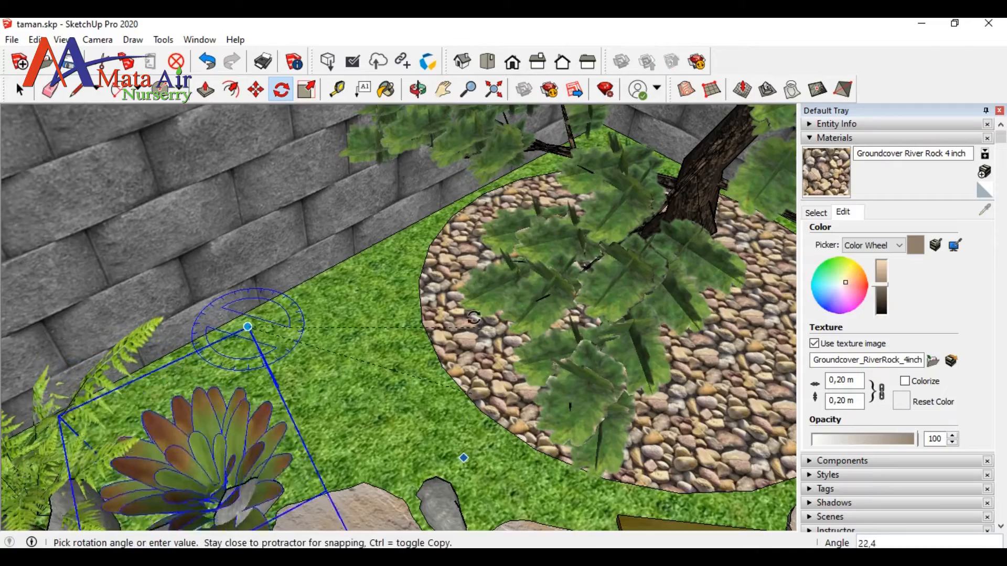
click(211, 245)
click(255, 89)
click(378, 406)
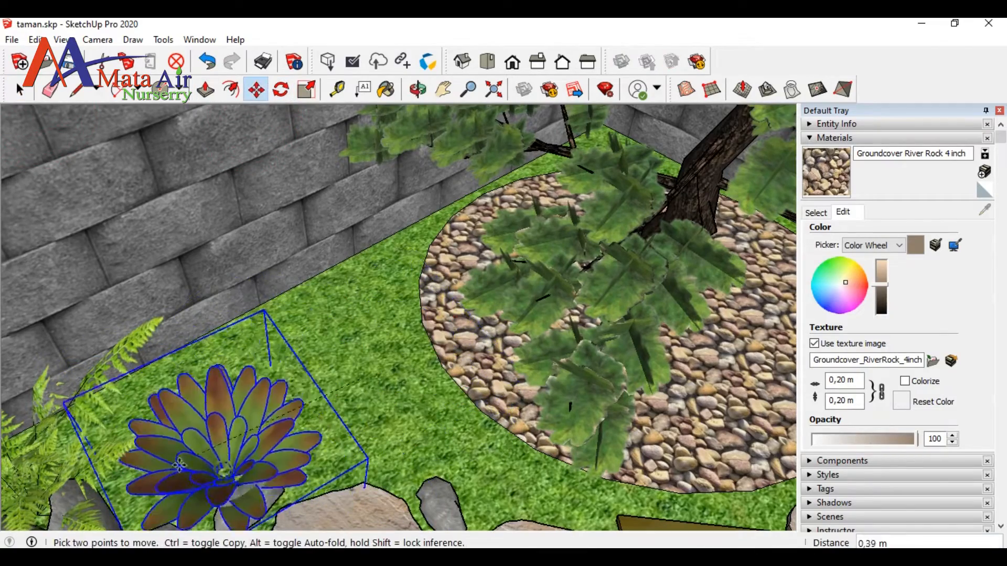
click(184, 476)
Copy the green-and-red bromeliad onto the grass towards the pine tree and scale the copy down
scroll(419, 315, down, 5)
scroll(398, 330, up, 2)
click(20, 89)
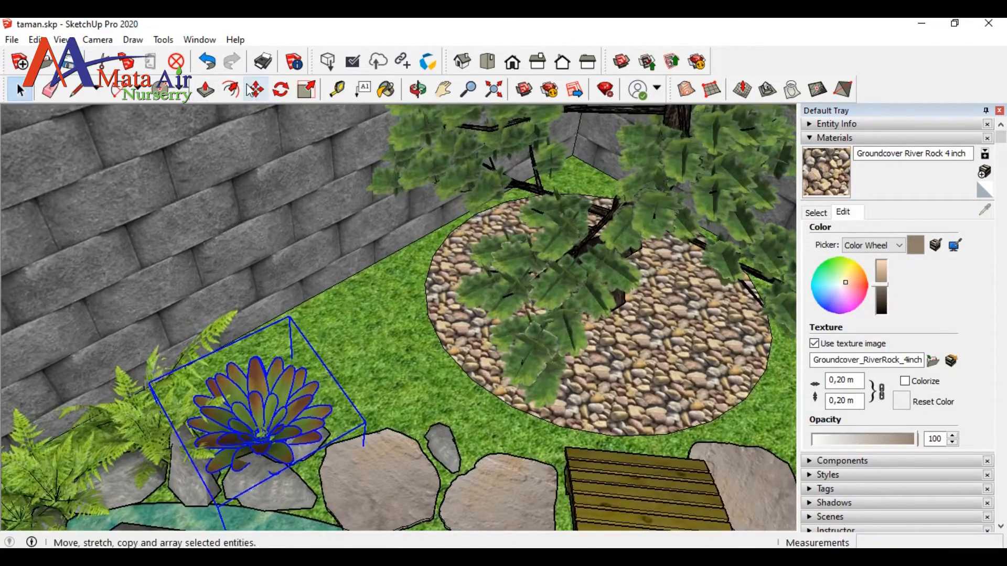
click(319, 392)
key(ctrl)
drag(377, 296, 344, 379)
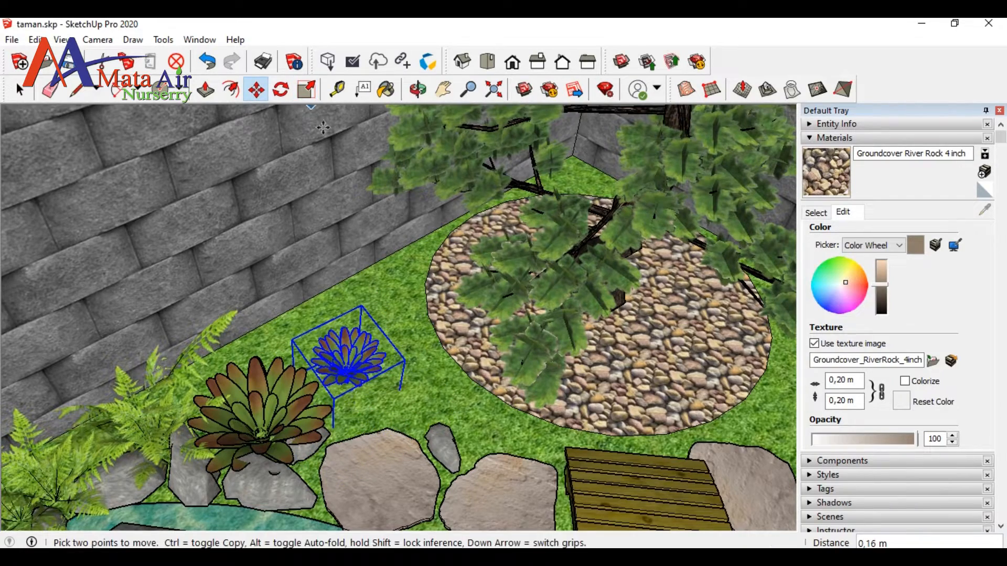
Move the small green-and-red bromeliad copy in front of the large one, beside the grey stones
middle_drag(339, 357, 262, 192)
key(m)
click(267, 387)
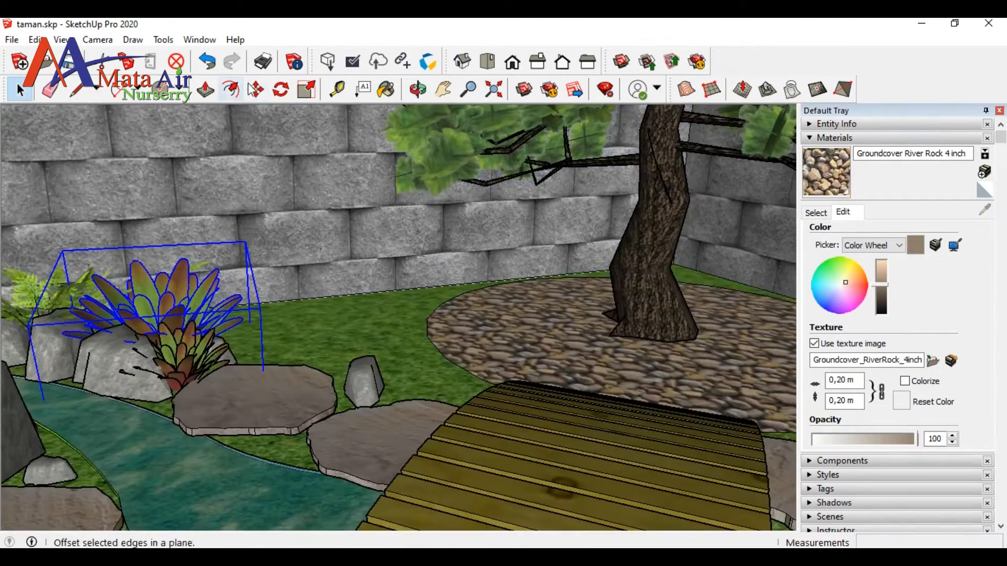
Copy the large green-and-red bromeliad 0.11 m towards the pine tree and scale the copy down
key(ctrl)
click(177, 282)
click(286, 343)
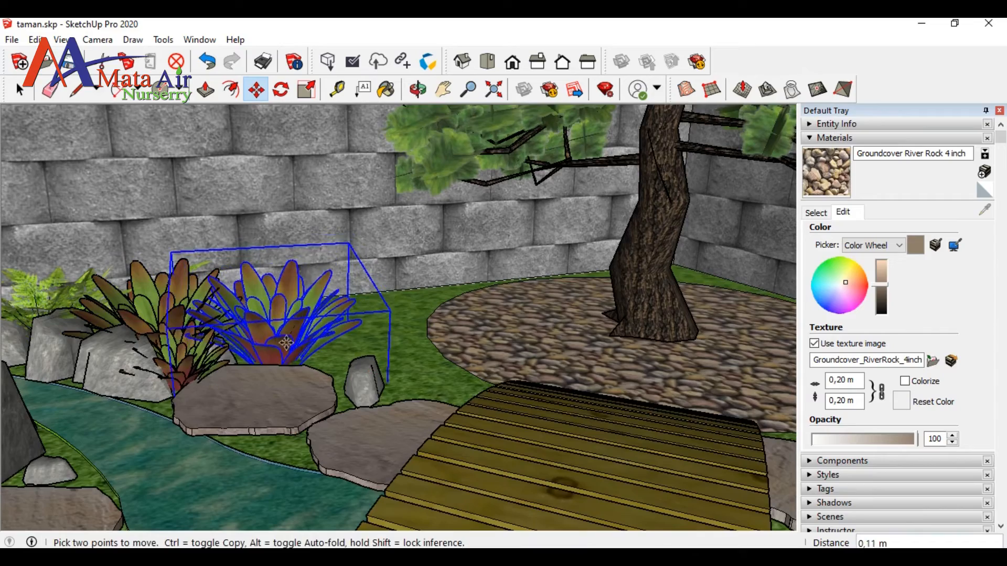
click(297, 93)
drag(390, 314, 341, 331)
key(space)
click(251, 277)
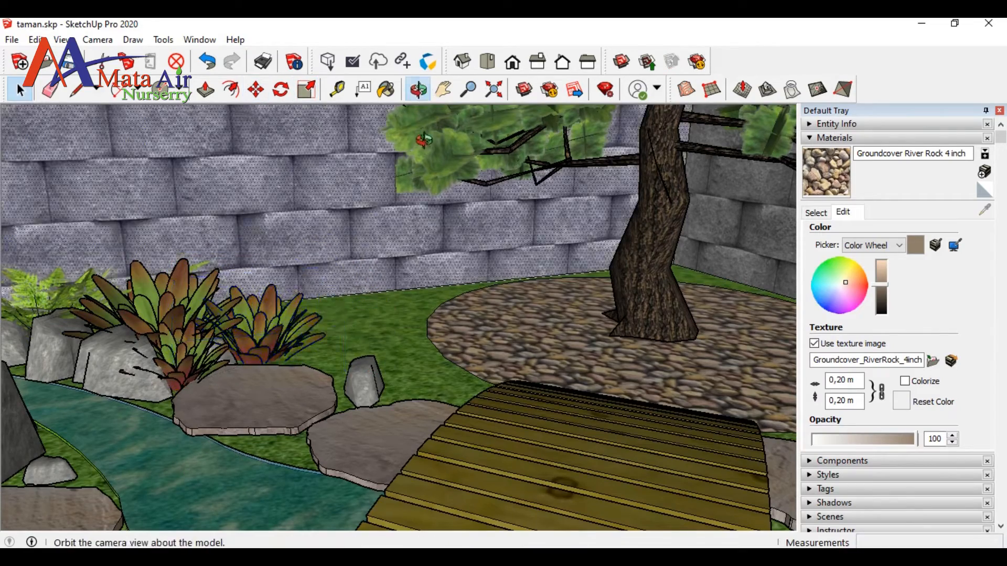
Move the new bromeliad copy about 0.03 m to fit beside the large one, behind the flat stone
middle_drag(250, 277, 270, 412)
key(m)
click(257, 95)
click(256, 443)
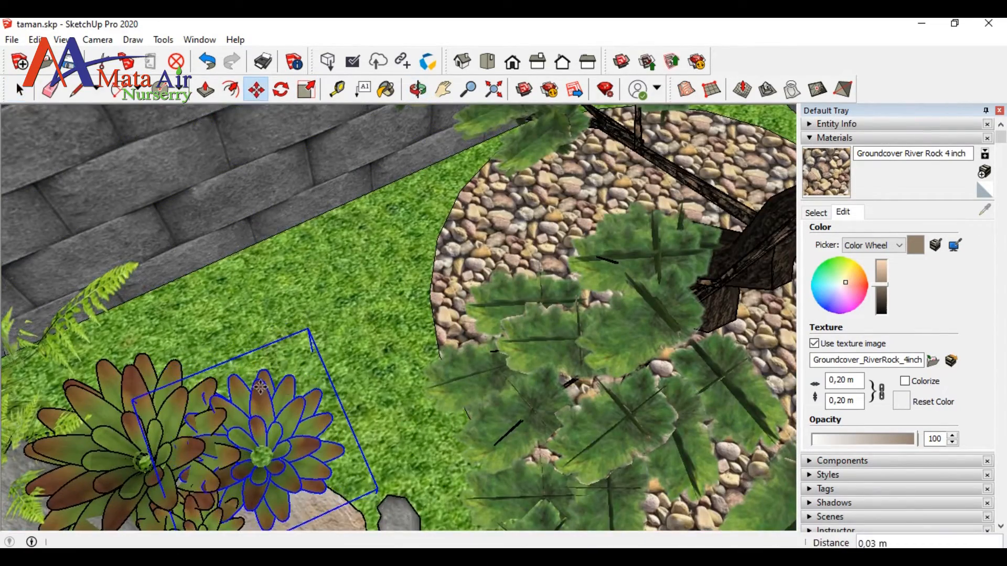
click(263, 457)
Move the tan rock out of the white planter bowl to the pond area near the bridge
scroll(416, 336, down, 5)
middle_drag(509, 472, 474, 330)
scroll(554, 367, down, 5)
click(258, 202)
scroll(565, 314, down, 3)
scroll(435, 396, up, 3)
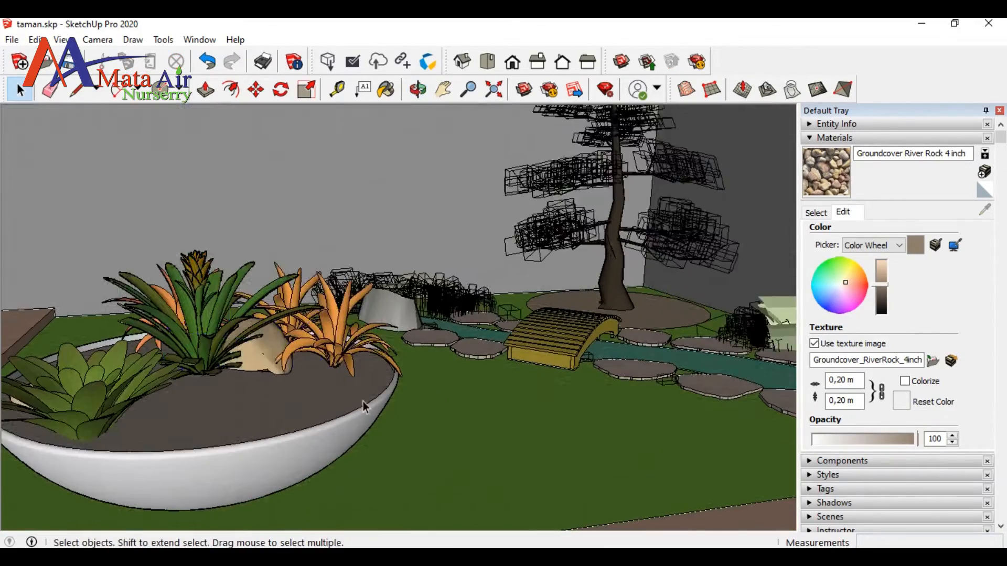
click(264, 351)
click(257, 90)
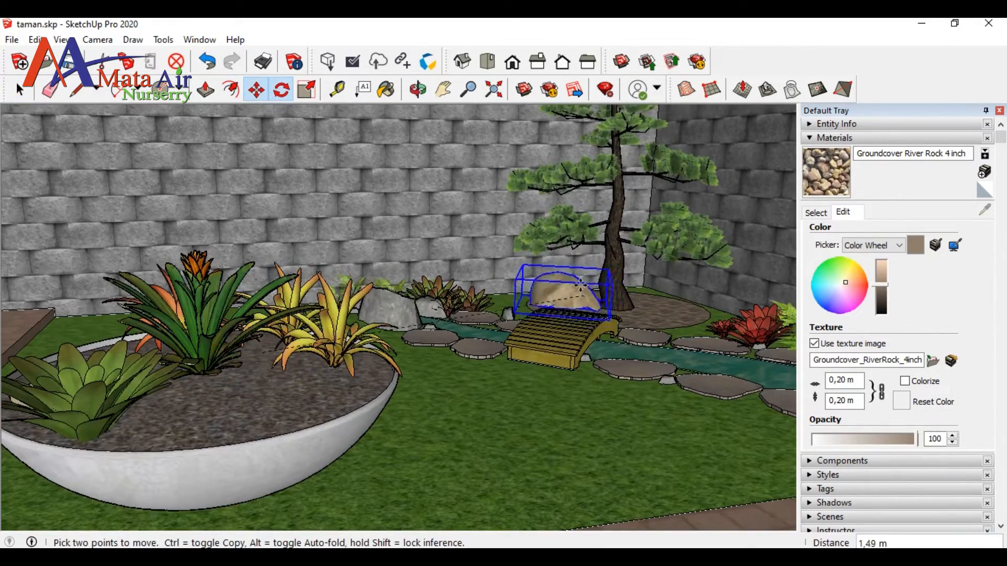
scroll(577, 283, up, 5)
shift+middle_drag(573, 281, 624, 386)
Place the tan rock on the grass between the green-and-red bromeliads and the river-rock circle
click(256, 90)
click(787, 396)
click(416, 323)
scroll(416, 322, up, 4)
middle_drag(416, 335, 292, 169)
click(292, 168)
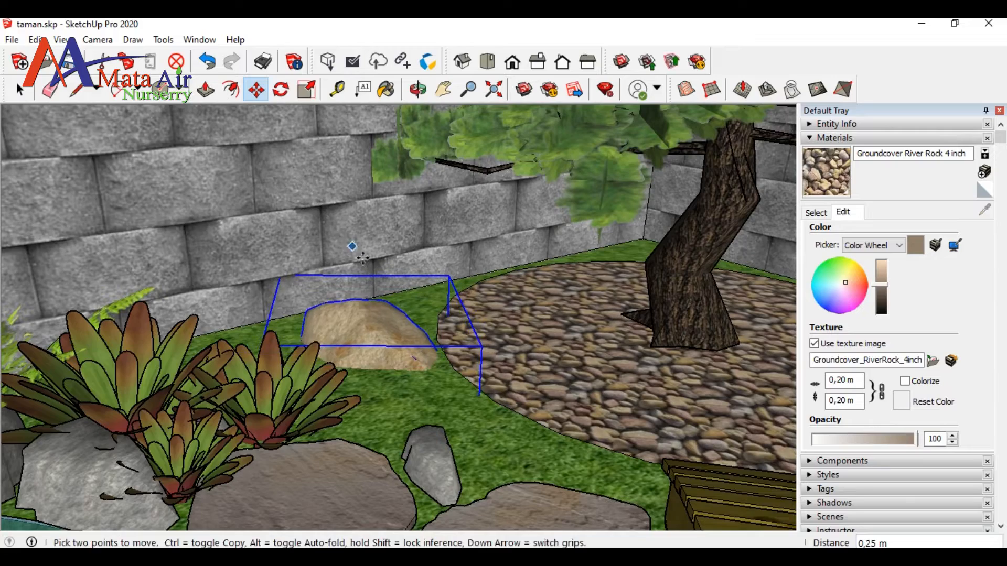
Copy the tan rock 0.18 m away from the river-rock circle so the two rocks overlap behind the bromeliads
key(ctrl)
click(376, 330)
click(294, 336)
scroll(353, 317, down, 6)
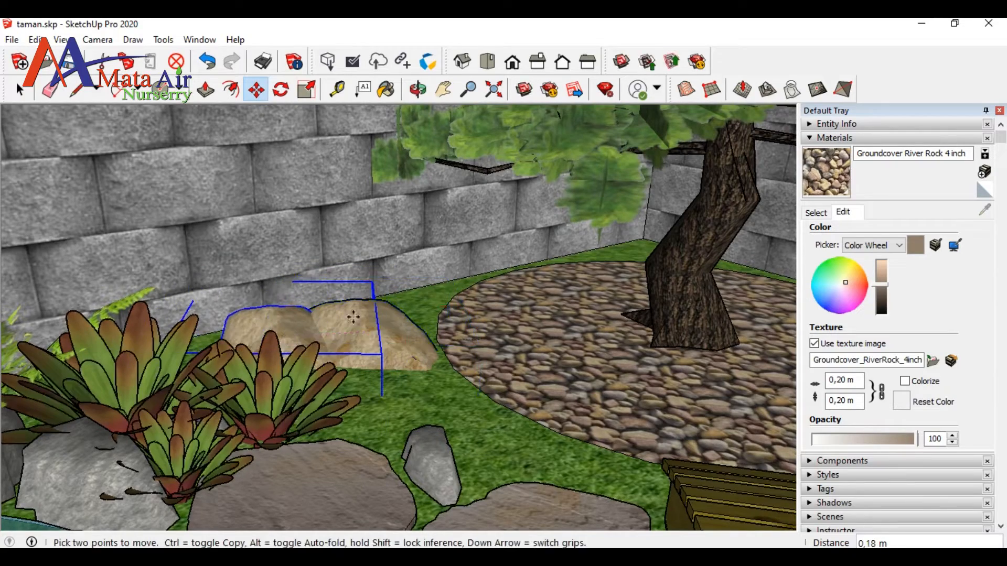
Copy both tan rocks about 1.41 m across the river-rock circle to the grass beside the red bromeliads
click(19, 90)
key(m)
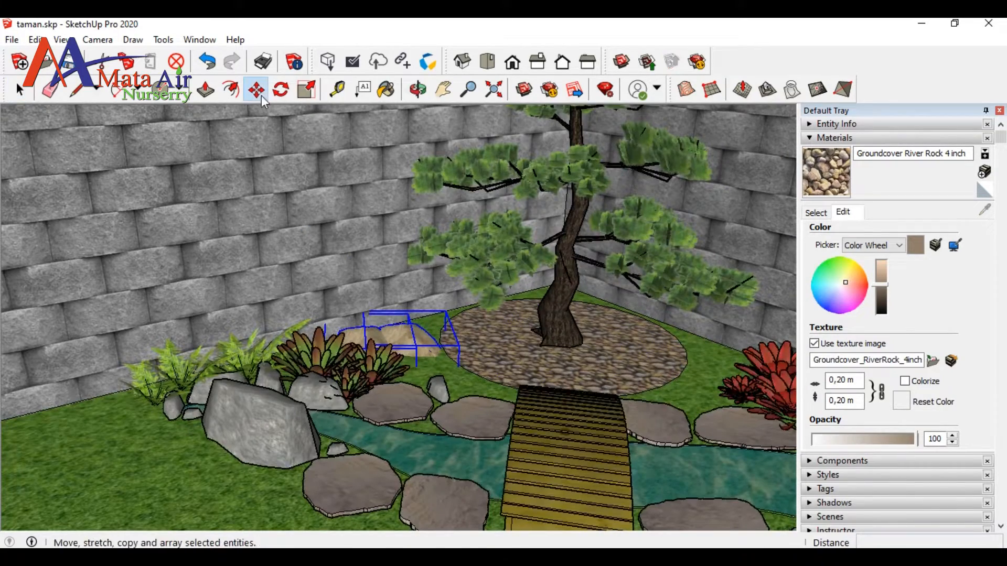
key(ctrl)
click(410, 335)
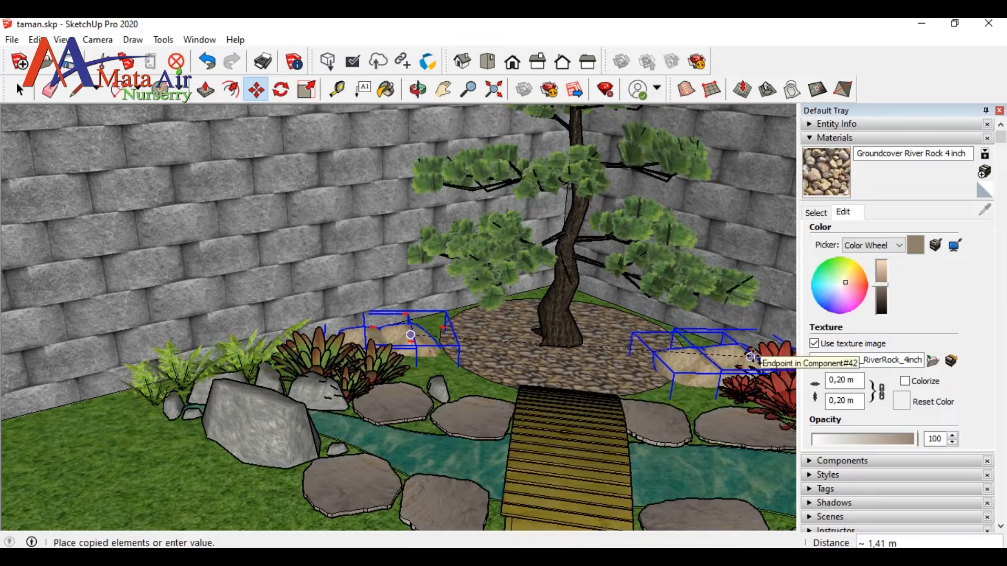
click(750, 350)
Scale down the copied tan rocks and tuck them behind the red bromeliads
scroll(617, 364, up, 3)
shift+middle_drag(618, 364, 595, 283)
key(s)
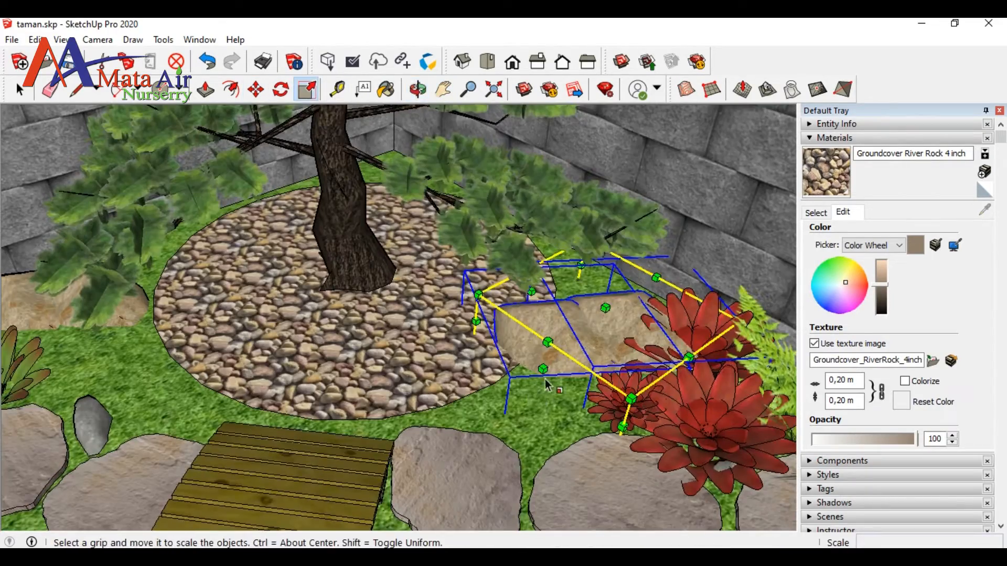
drag(631, 405, 607, 360)
key(m)
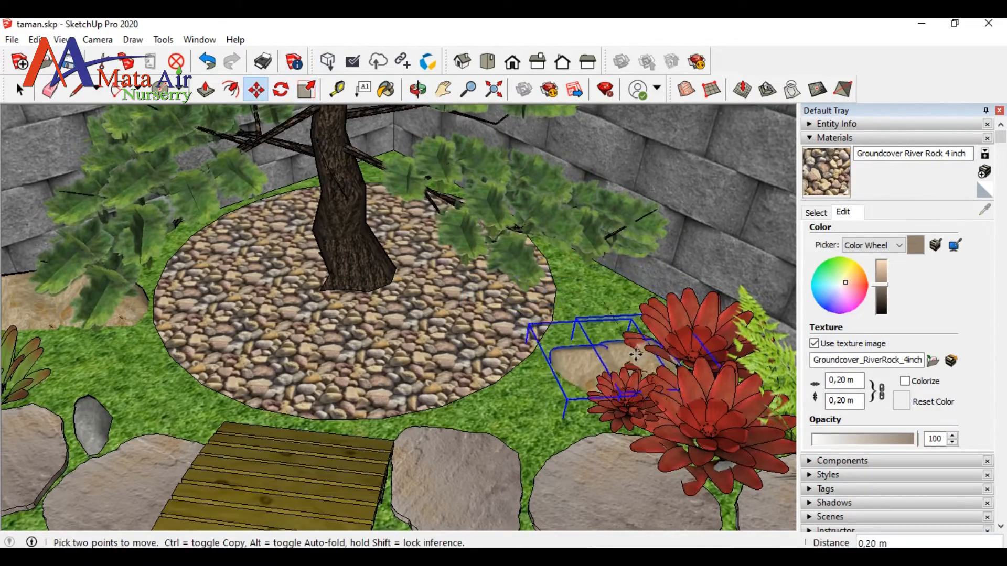
key(space)
Delete the green bromeliads and the white planter bowl, leaving the yellow and orange plants and the rocks
scroll(429, 285, down, 5)
mouse_move(429, 284)
middle_down()
mouse_move(450, 267)
mouse_move(441, 295)
middle_up()
click(19, 88)
click(103, 385)
key(Delete)
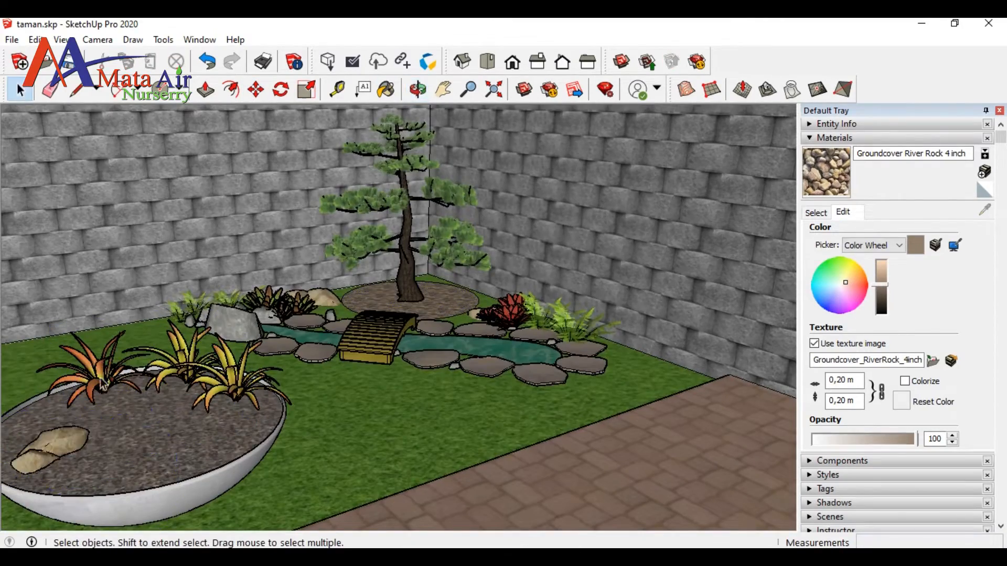
key(Delete)
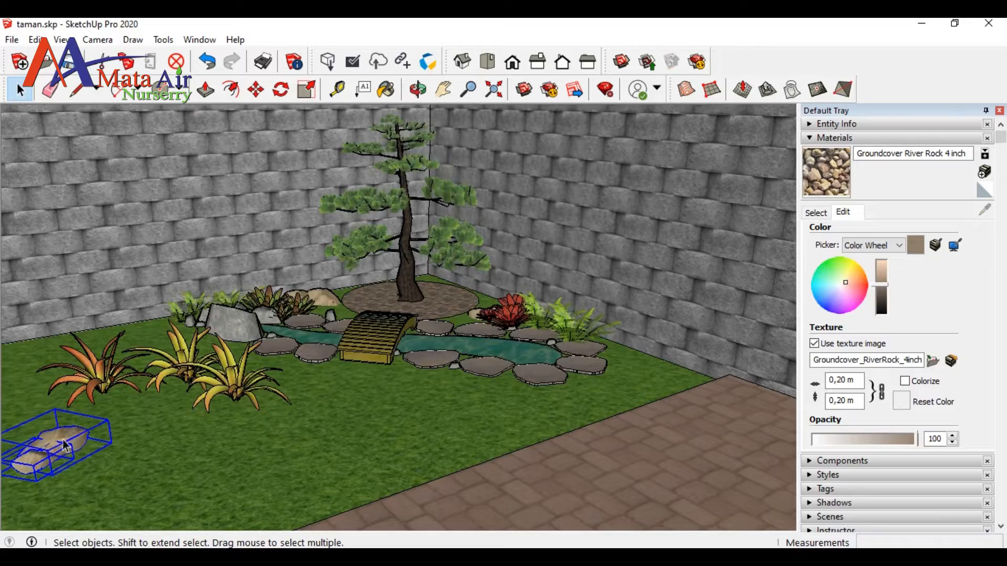
Move the remaining tan rock group from the lawn towards the far end of the pond
key(m)
click(47, 436)
click(628, 354)
scroll(628, 354, up, 4)
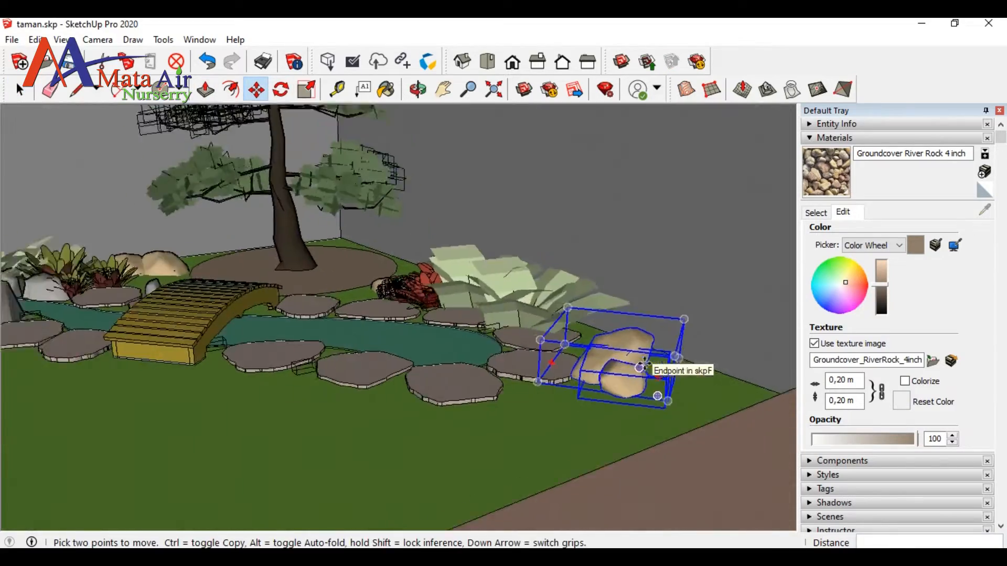
middle_drag(577, 367, 750, 293)
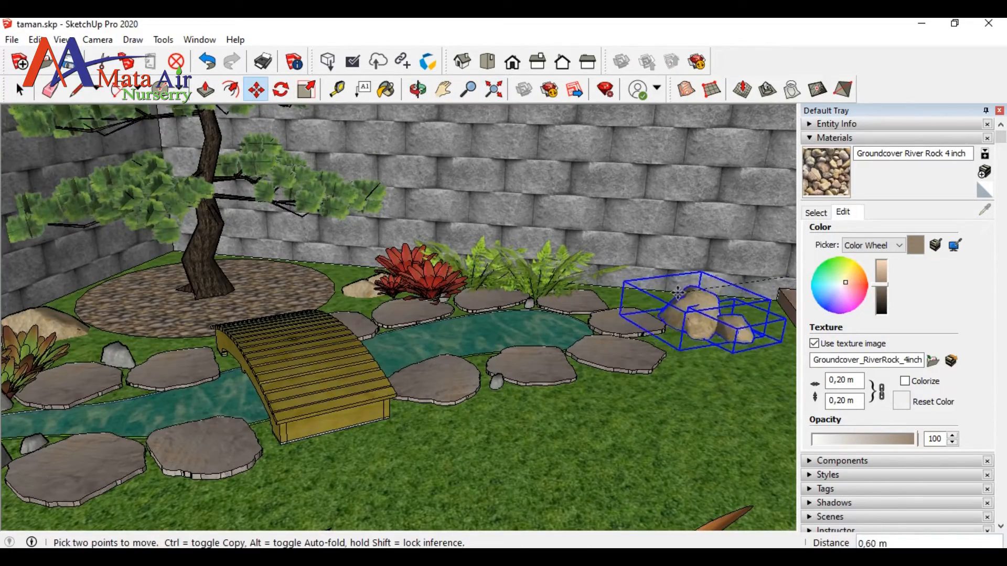
click(691, 276)
Lower the tan rock group by 0.20 m and place it on the grass beside the flat stones near the ferns
middle_drag(550, 193, 203, 280)
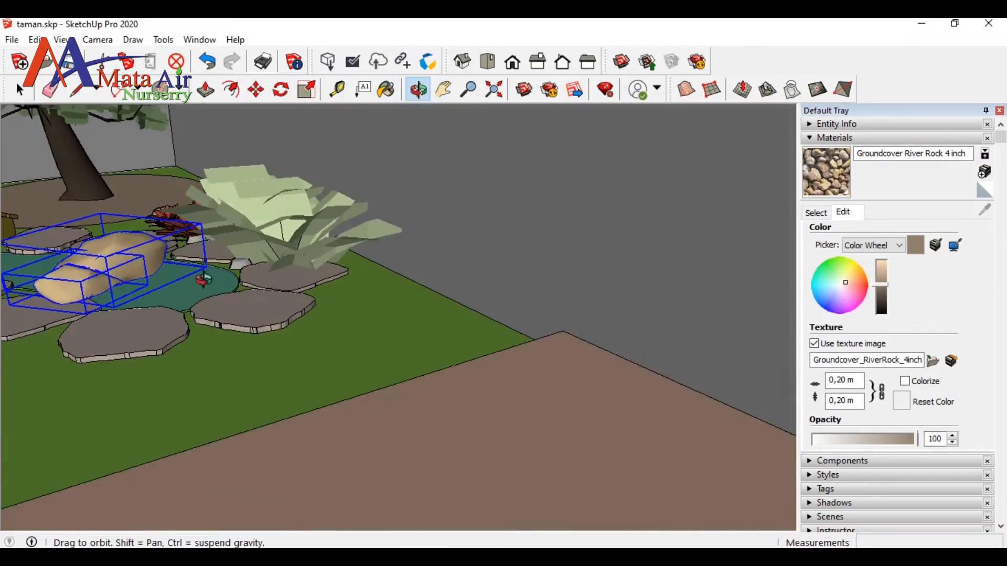
click(255, 89)
click(126, 256)
click(407, 279)
click(384, 122)
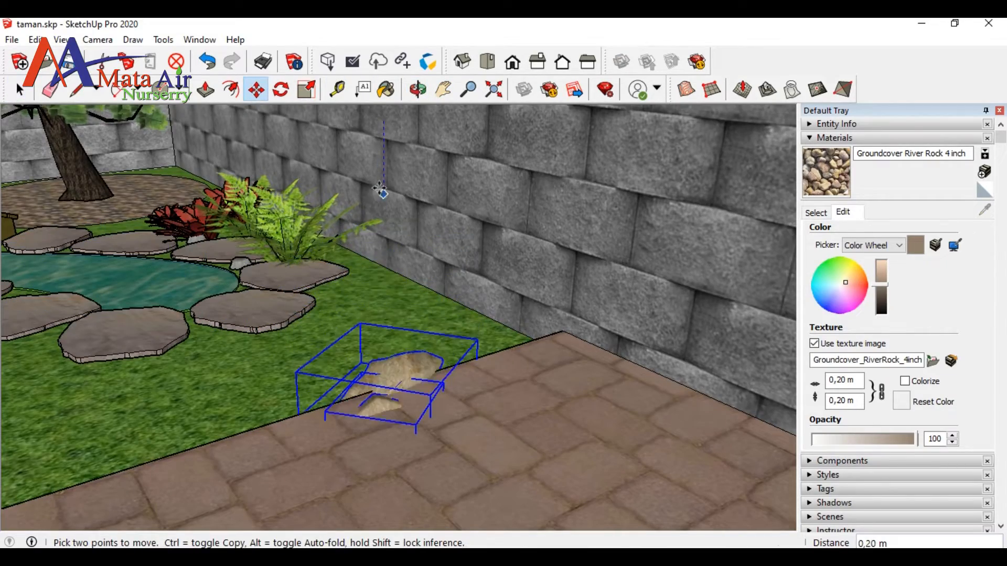
middle_drag(357, 247, 464, 341)
click(595, 347)
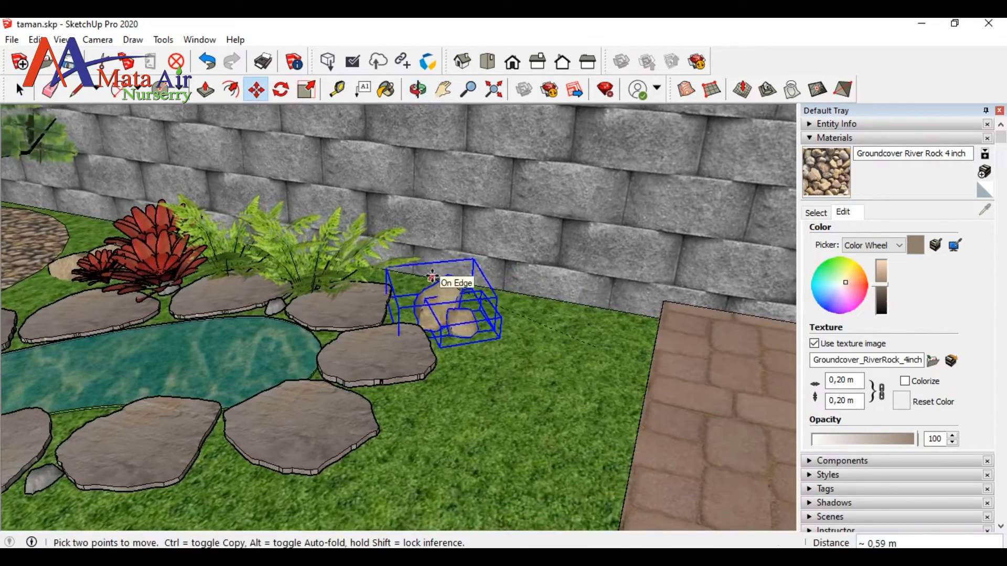
Scale the yellow bromeliad nearest the pond down to 0.35
middle_drag(478, 108, 387, 167)
scroll(548, 416, down, 3)
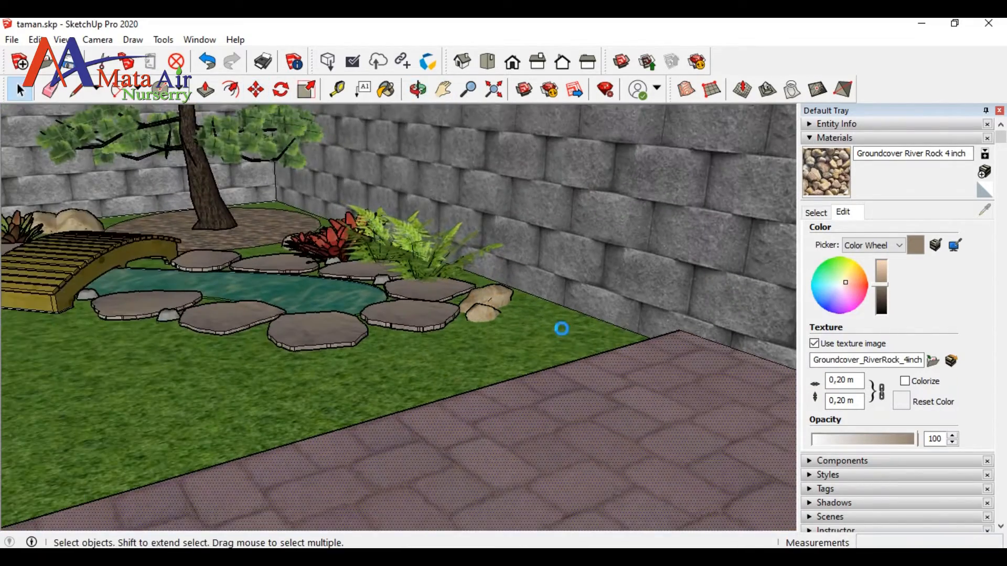
middle_drag(525, 279, 493, 396)
click(479, 400)
key(s)
drag(528, 375, 430, 373)
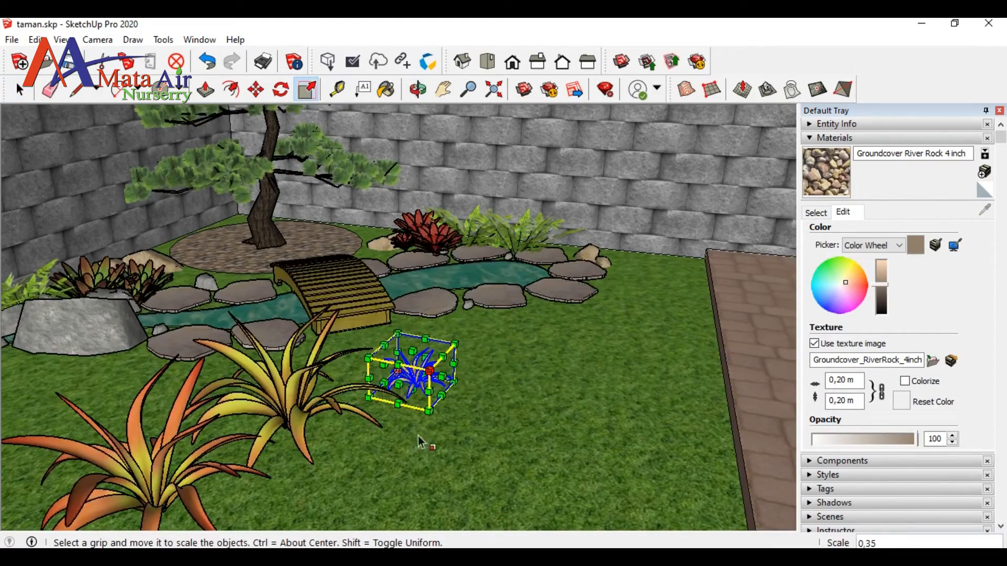
Delete the full-size yellow bromeliad and the orange bromeliad from the lawn
key(space)
click(296, 338)
click(288, 406)
key(Delete)
click(155, 472)
key(Delete)
Move the small yellow bromeliad from the lawn to the flat stones along the pond's front edge
click(415, 378)
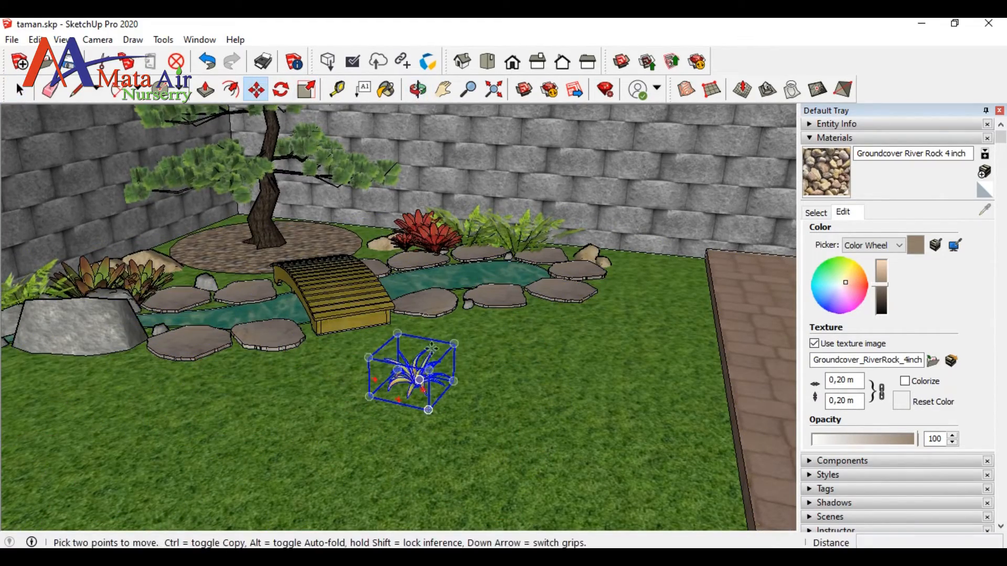
scroll(467, 287, up, 5)
middle_drag(467, 288, 401, 298)
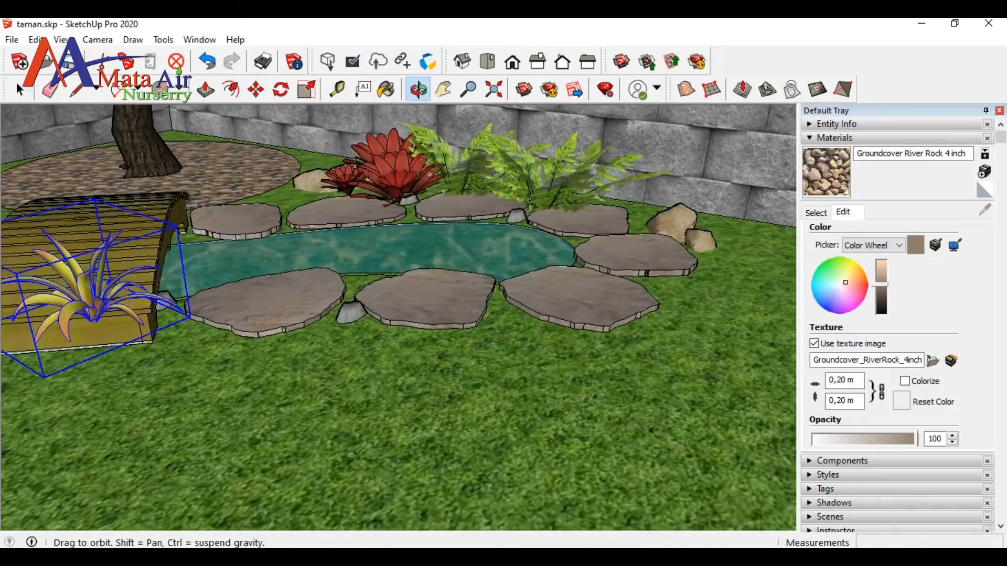
scroll(463, 244, up, 5)
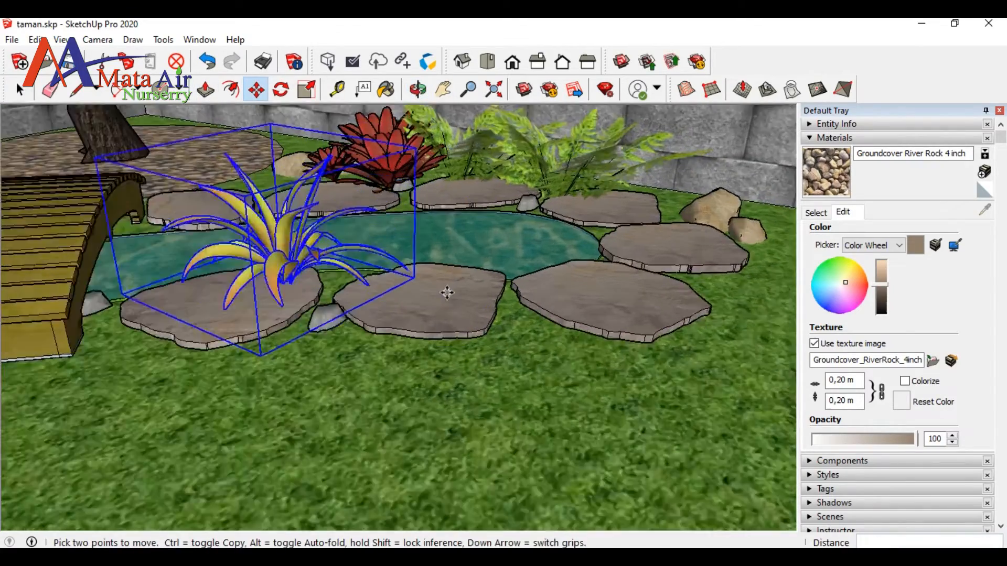
scroll(451, 320, down, 10)
Position the small yellow bromeliad at the water's edge, in the gap between two front flat stones
click(418, 90)
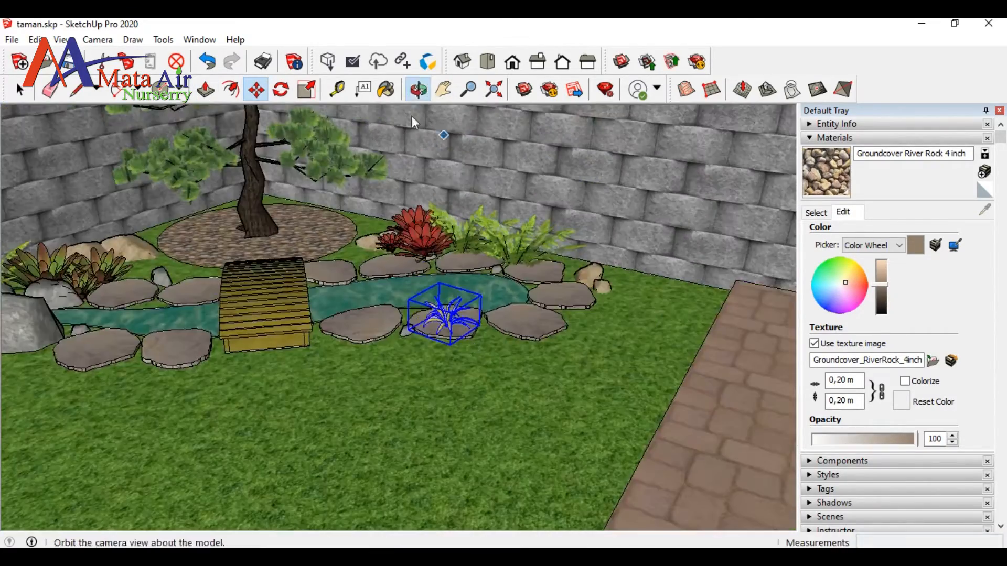
drag(388, 309, 542, 341)
scroll(542, 341, up, 3)
click(256, 90)
click(758, 210)
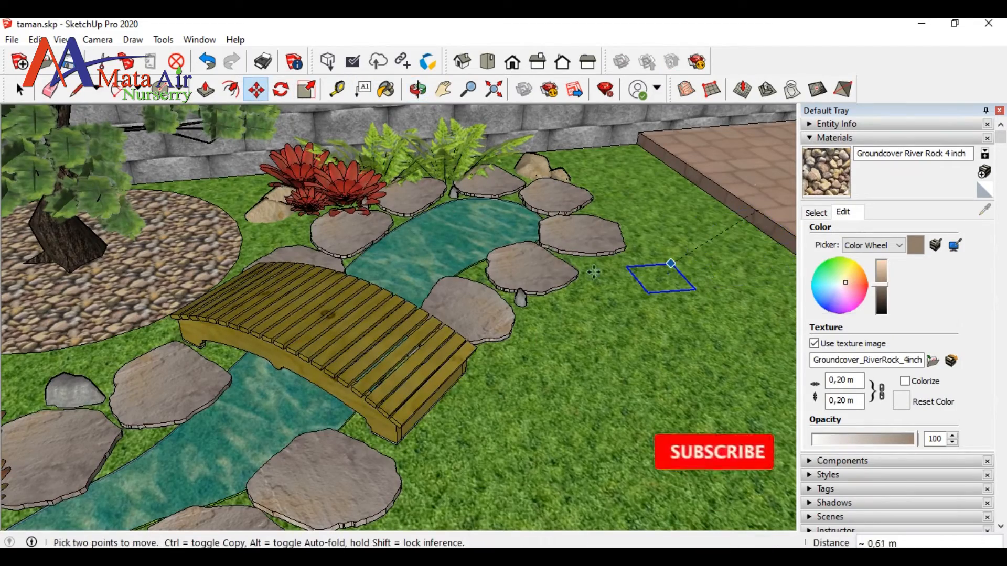
click(497, 250)
scroll(519, 248, up, 6)
middle_drag(457, 315, 305, 265)
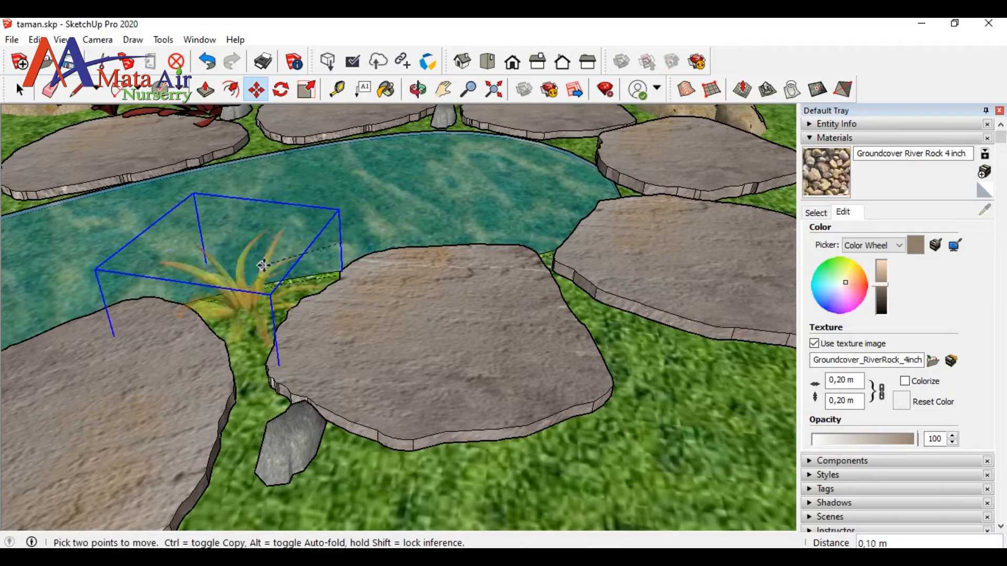
scroll(633, 493, down, 8)
click(256, 90)
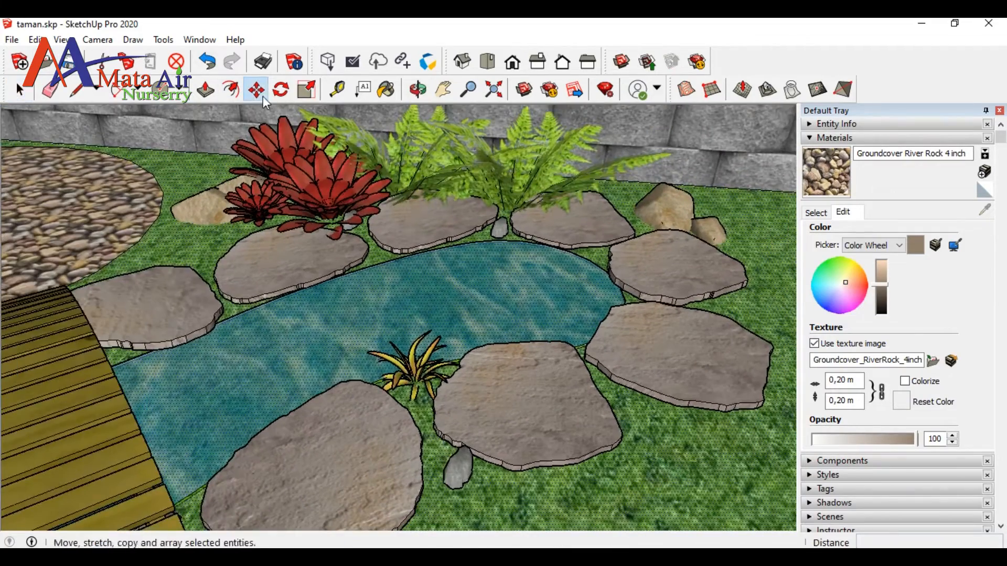
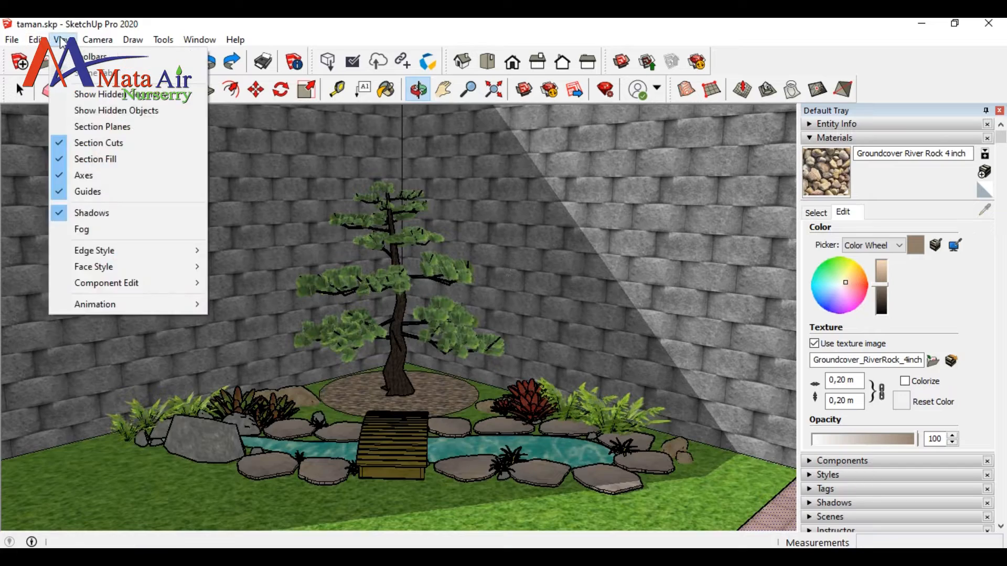
Try the fog effect on the garden view and turn it off again
click(97, 230)
drag(279, 231, 124, 192)
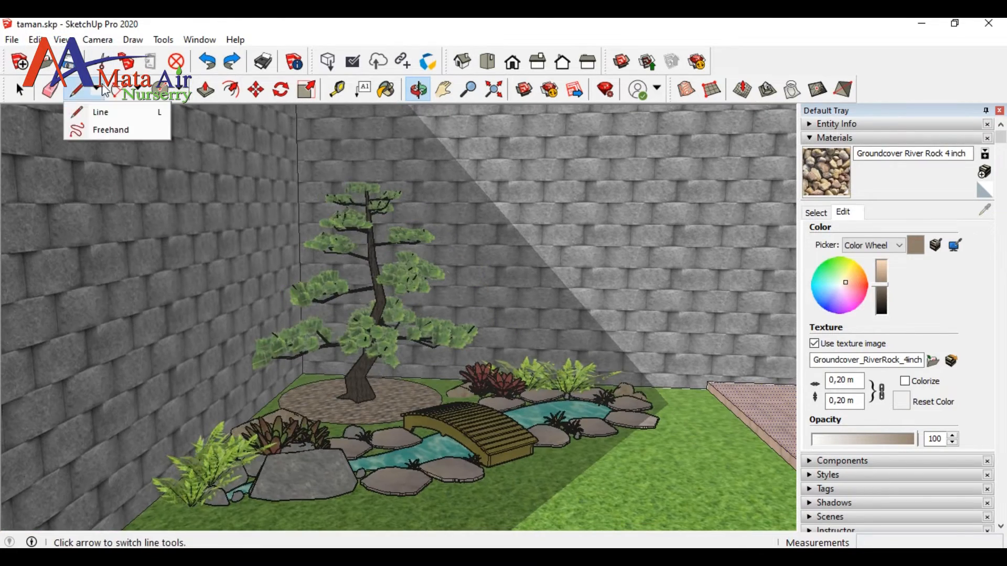
click(61, 39)
click(95, 229)
drag(458, 295, 425, 285)
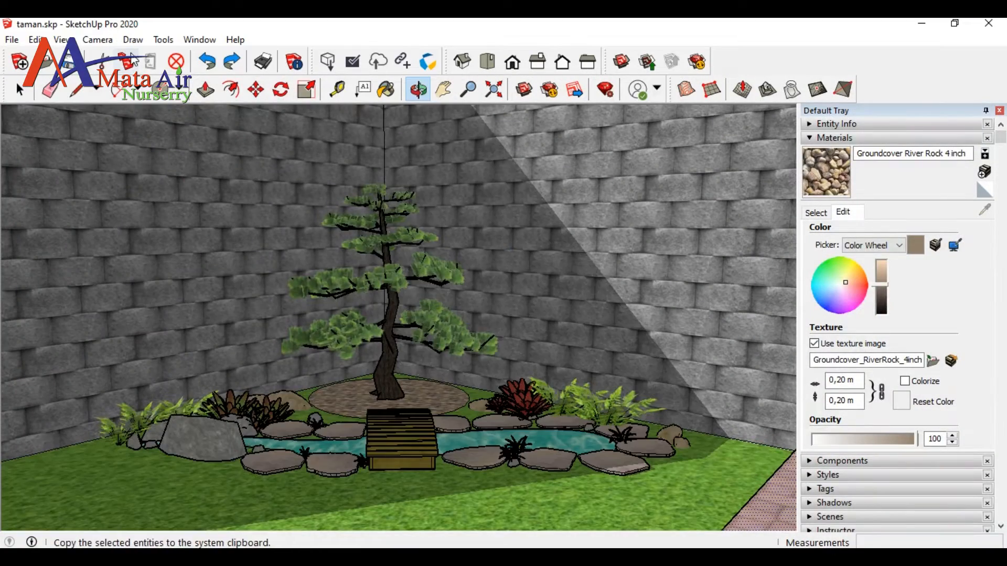
Turn off the model's shadows and open the 3D Warehouse
click(61, 40)
click(95, 211)
click(200, 40)
click(221, 137)
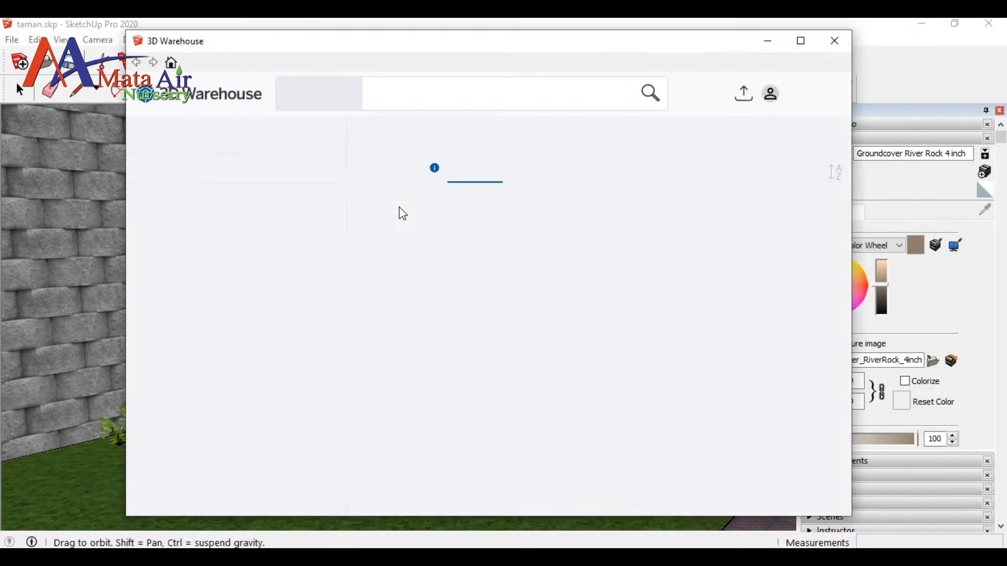
Search the 3D Warehouse for platycerium and browse the model results
text(plat)
key(ctrl+a)
text(platyce)
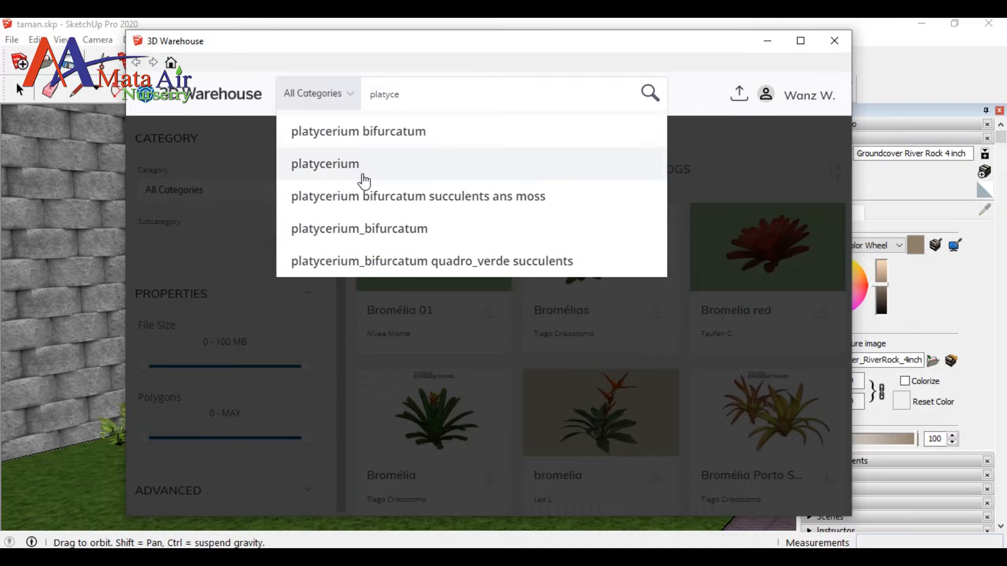
click(365, 181)
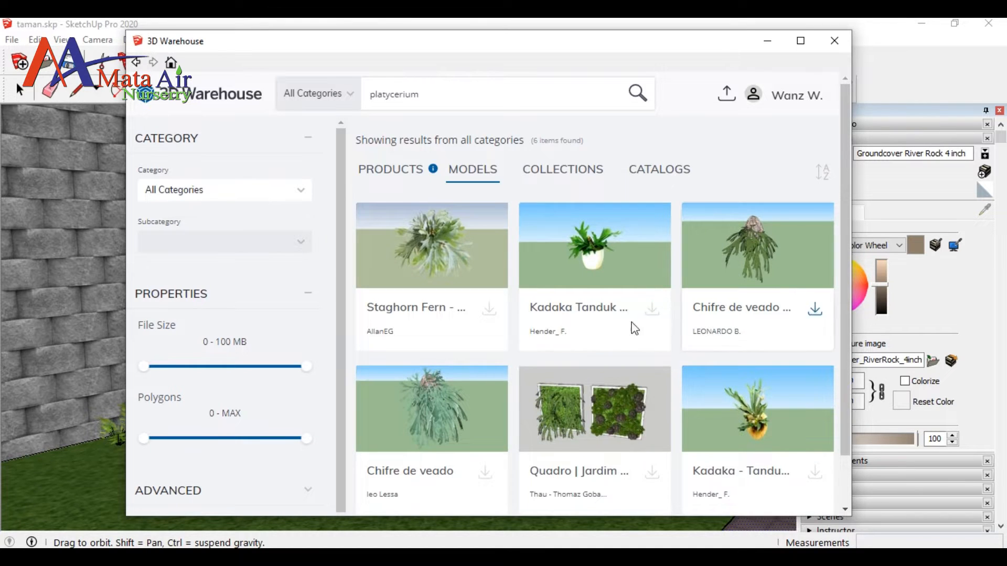
scroll(406, 257, down, 2)
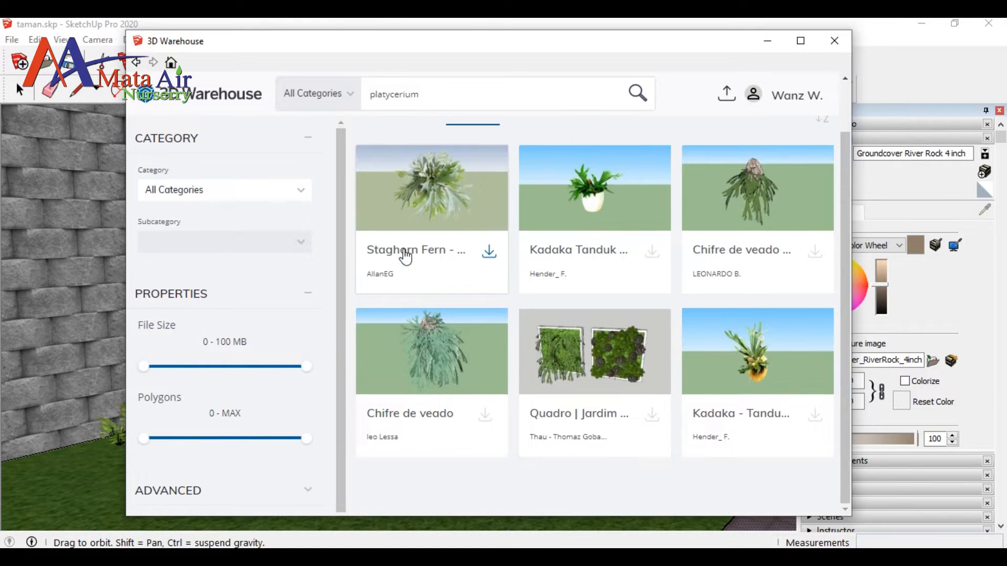
Load the Chifre de veado – Platycerium bifurcatum model and place it against the block wall beside the pine tree
click(760, 366)
click(760, 202)
click(760, 203)
click(603, 393)
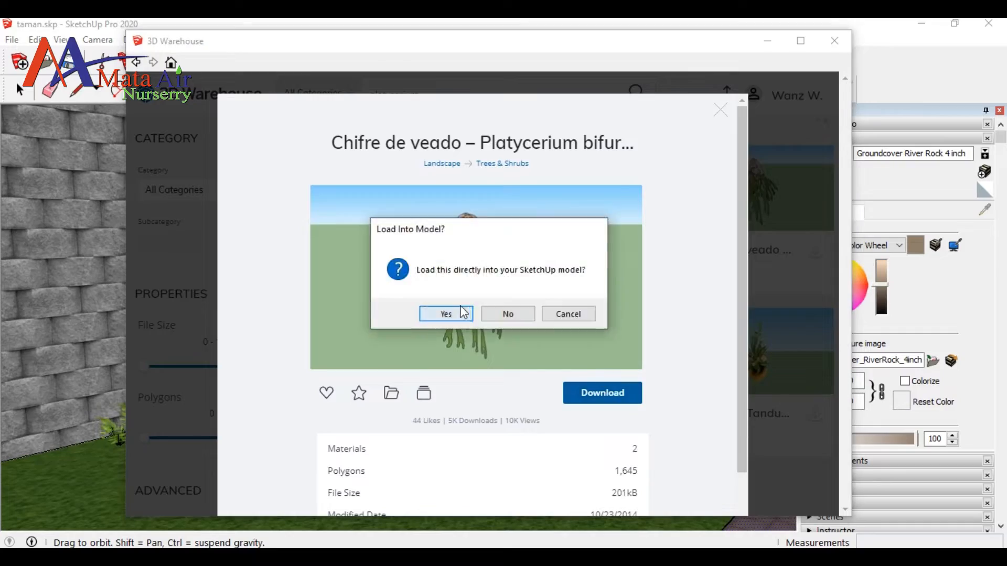
click(446, 313)
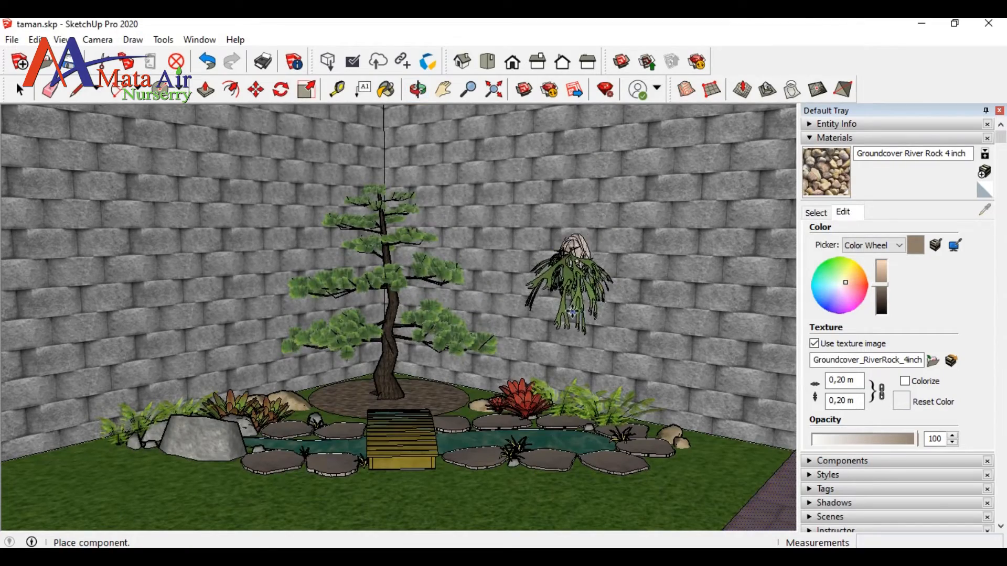
click(580, 295)
middle_drag(600, 191, 436, 314)
scroll(673, 274, up, 3)
scroll(436, 314, down, 3)
Sample the Concrete Block Retaining Gray material from the wall and set its texture width to 0,30 m
click(21, 90)
click(418, 89)
drag(336, 325, 540, 228)
click(20, 89)
click(689, 386)
drag(847, 381, 837, 379)
click(816, 213)
scroll(888, 297, up, 5)
click(985, 209)
click(712, 218)
click(843, 212)
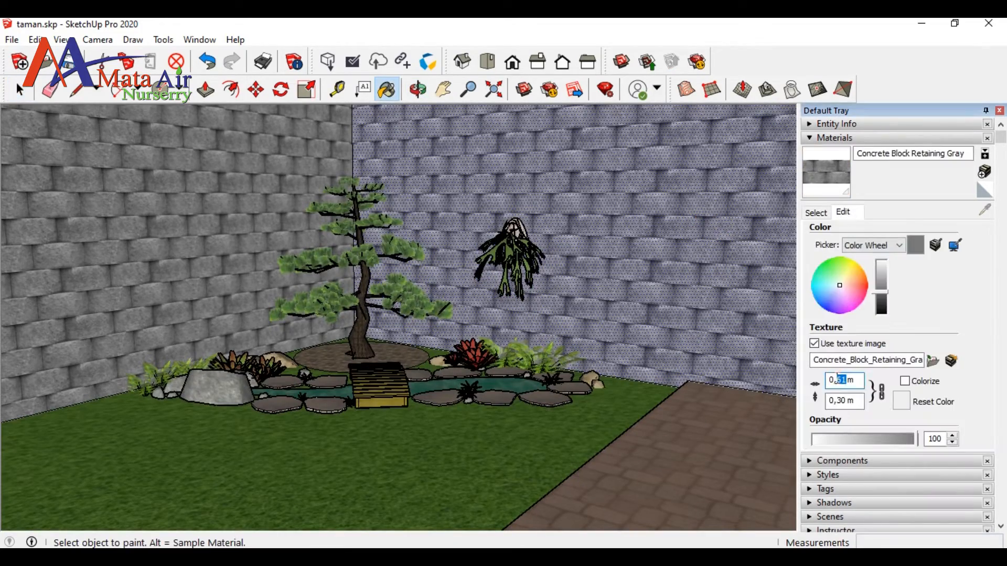
text(3)
key(Return)
click(19, 90)
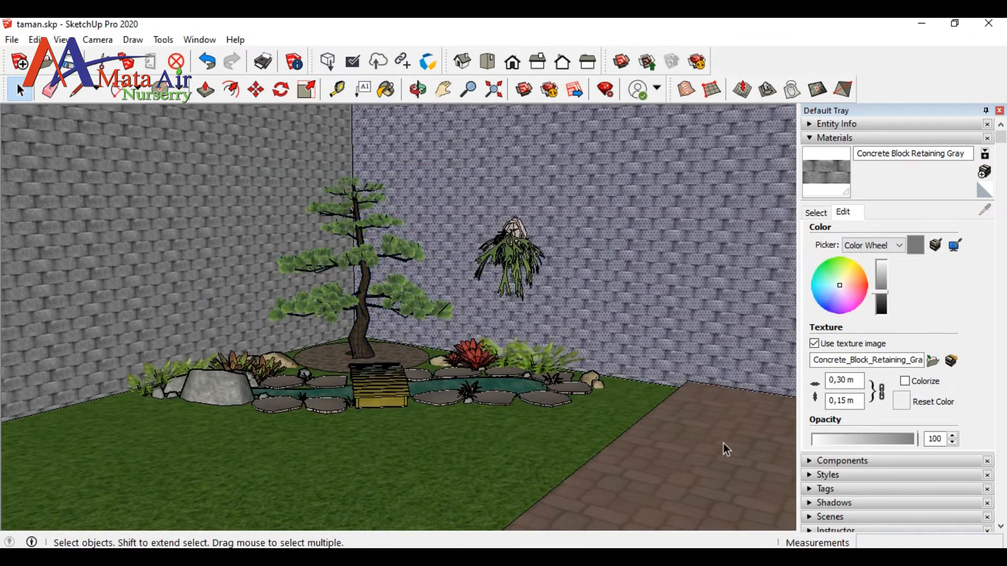
Delete the platycerium from the block wall
click(682, 432)
scroll(681, 432, down, 1)
scroll(680, 432, down, 4)
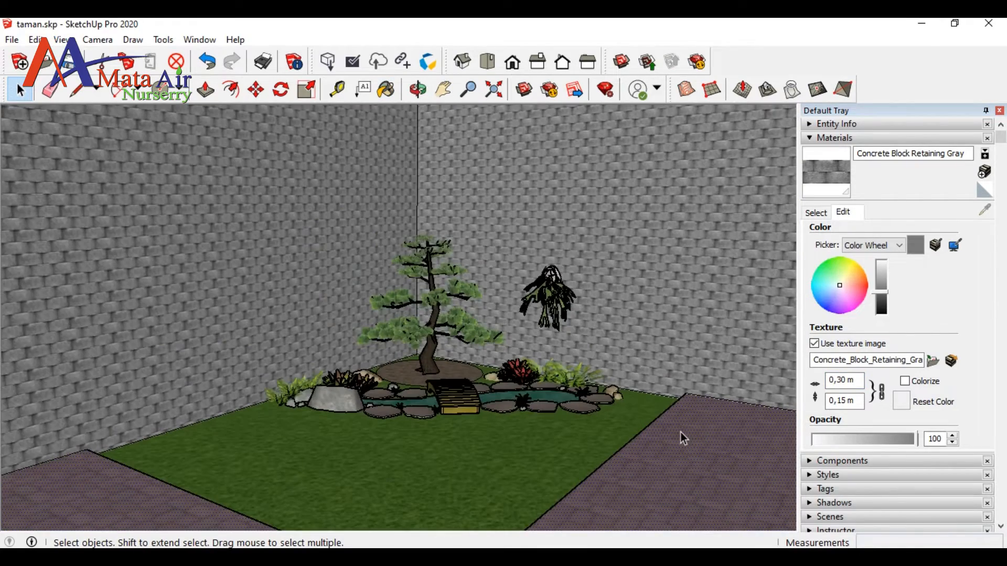
click(560, 306)
key(Delete)
Lower the tops of both garden walls to a matching height with Push/Pull
scroll(561, 307, down, 3)
middle_drag(503, 283, 320, 362)
key(p)
click(638, 267)
click(612, 319)
click(479, 169)
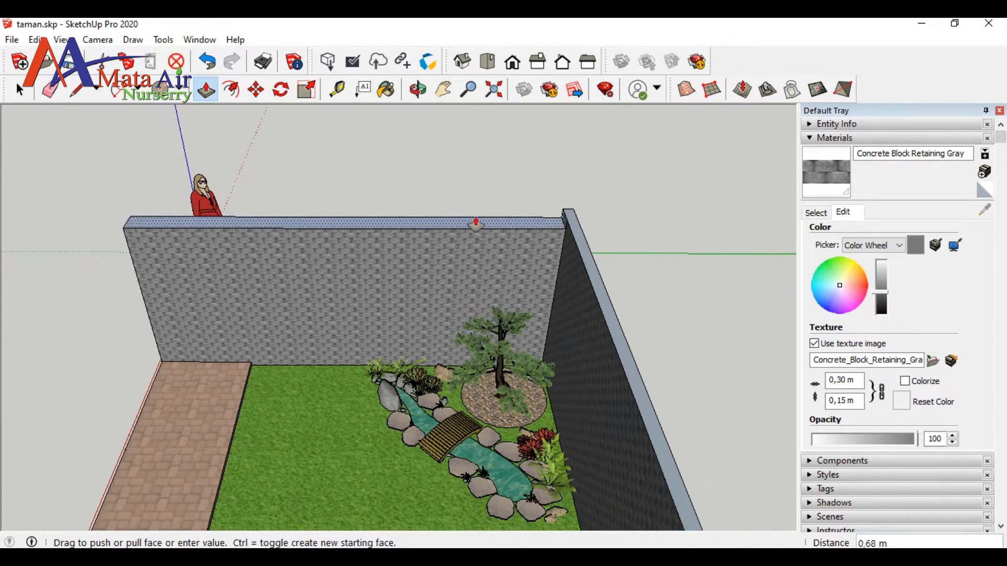
click(481, 220)
key(space)
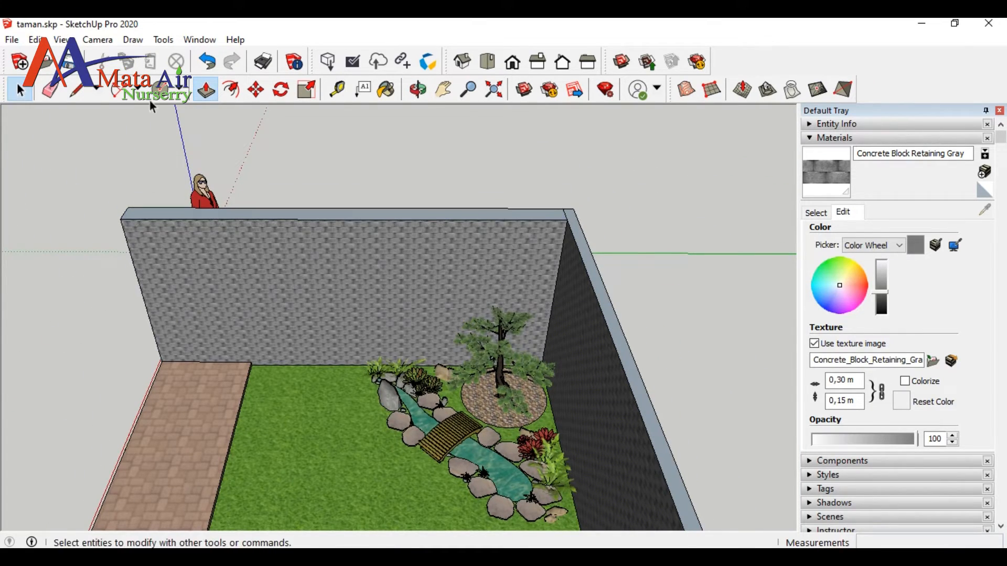
middle_drag(367, 441, 550, 420)
scroll(467, 433, up, 3)
scroll(305, 498, down, 3)
scroll(541, 422, down, 2)
middle_drag(359, 418, 367, 457)
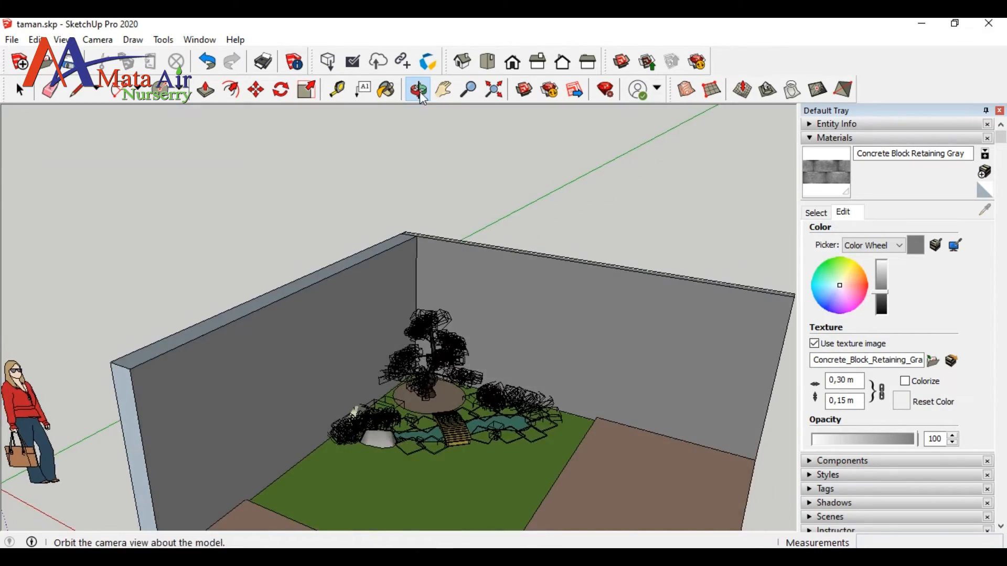
click(443, 89)
drag(487, 460, 490, 400)
scroll(491, 400, up, 4)
key(c)
click(382, 434)
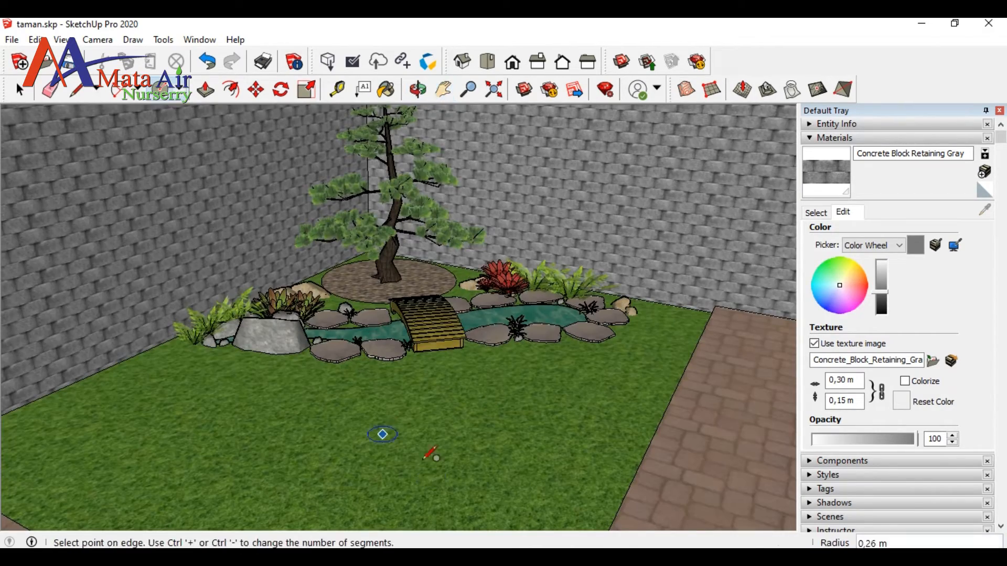
click(403, 438)
scroll(402, 439, up, 3)
key(space)
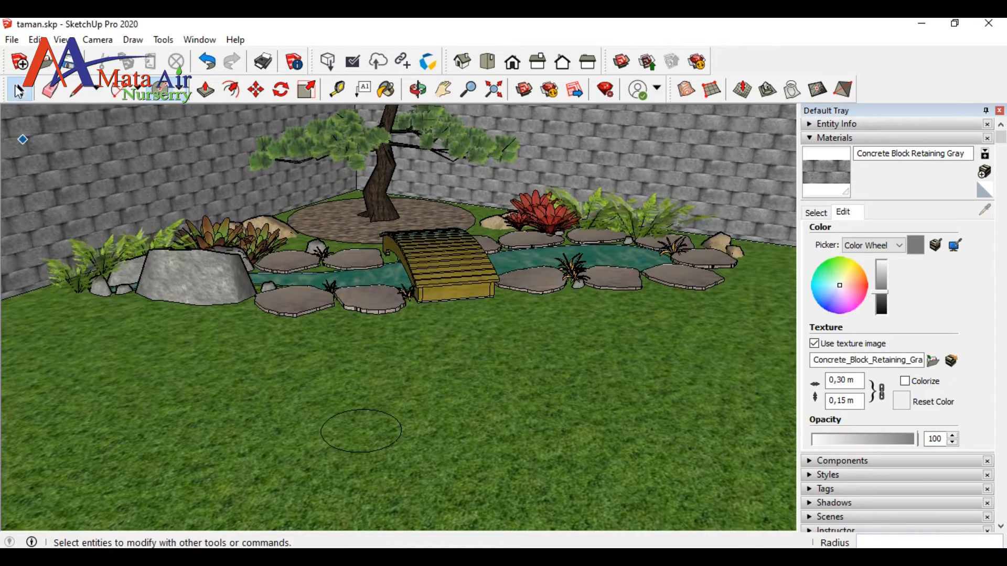
key(Delete)
click(392, 445)
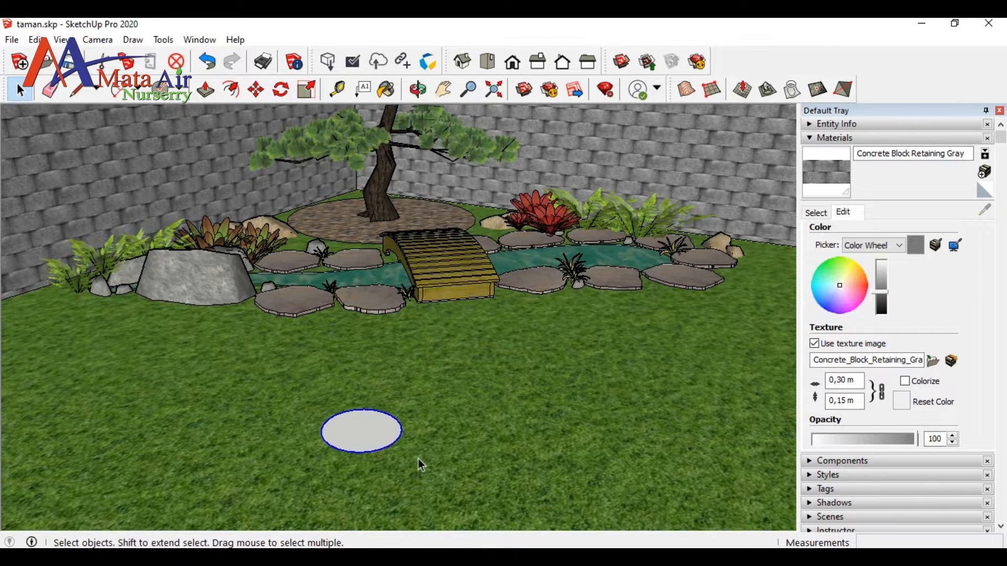
key(Delete)
Draw a circle on the lawn in front of the bridge and pull it up into a thin disc
key(c)
click(401, 380)
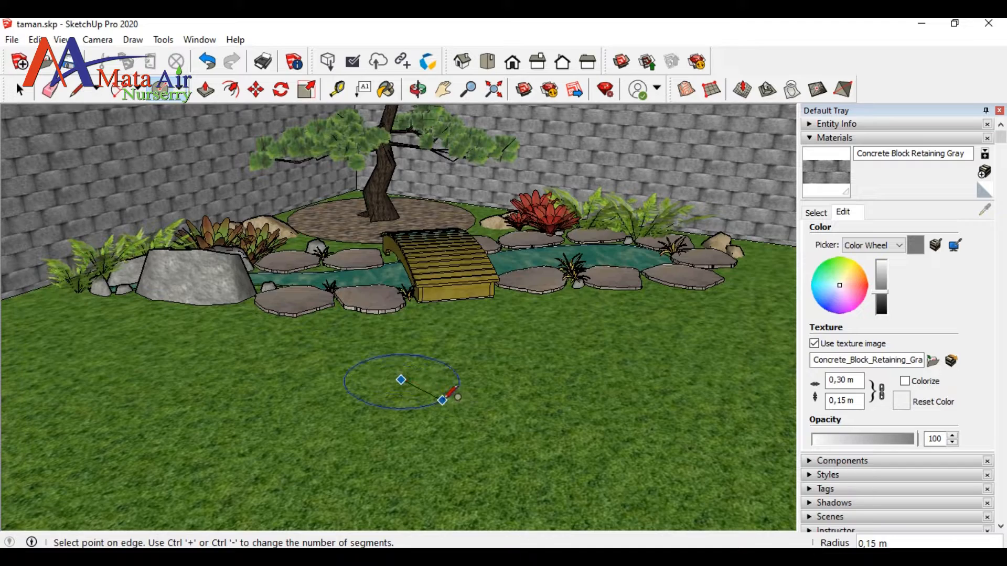
key(space)
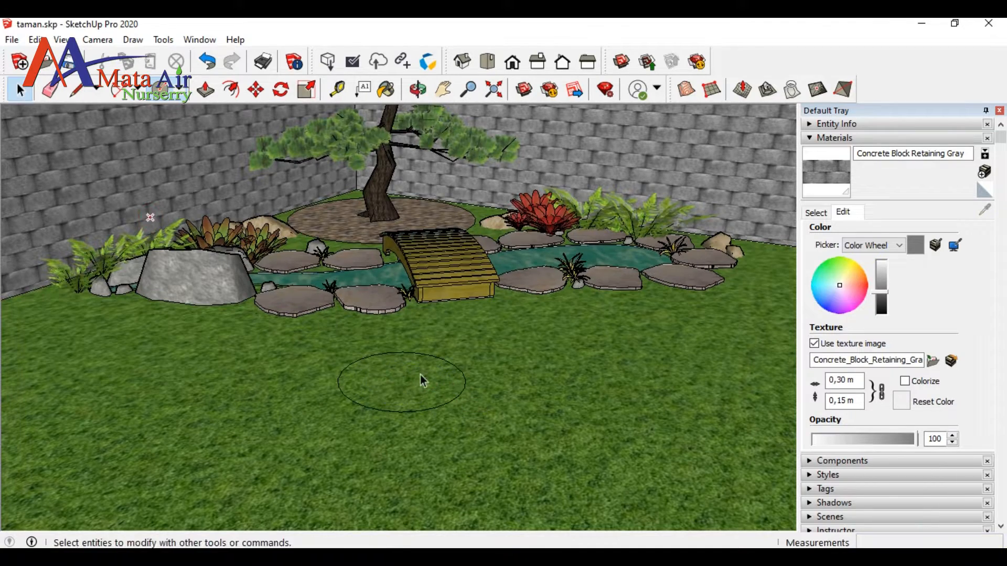
click(422, 378)
click(206, 89)
click(395, 388)
click(396, 381)
scroll(466, 403, down, 1)
key(space)
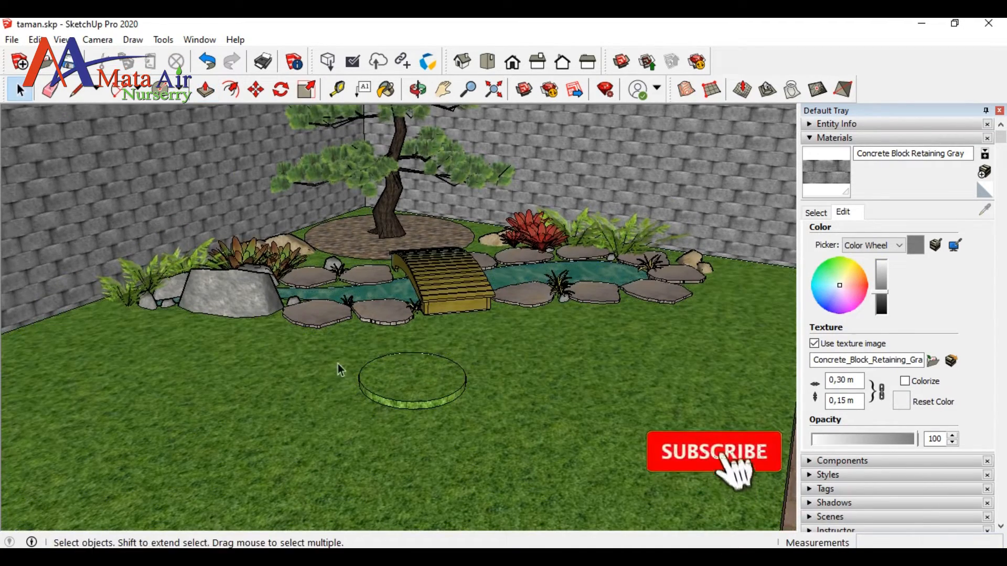
Select the whole grass disc and move it about 0.20 m across the lawn
triple_click(412, 380)
key(m)
click(401, 383)
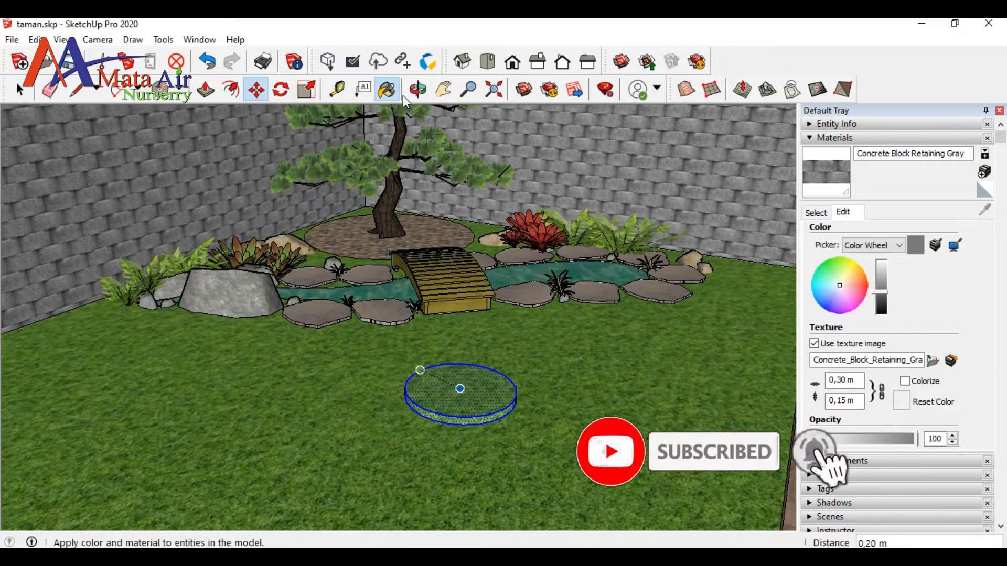
Paint the disc with Groundcover River Rock 4 inch and set its texture width to 0,1 m
click(387, 89)
scroll(892, 341, down, 3)
click(862, 326)
click(461, 394)
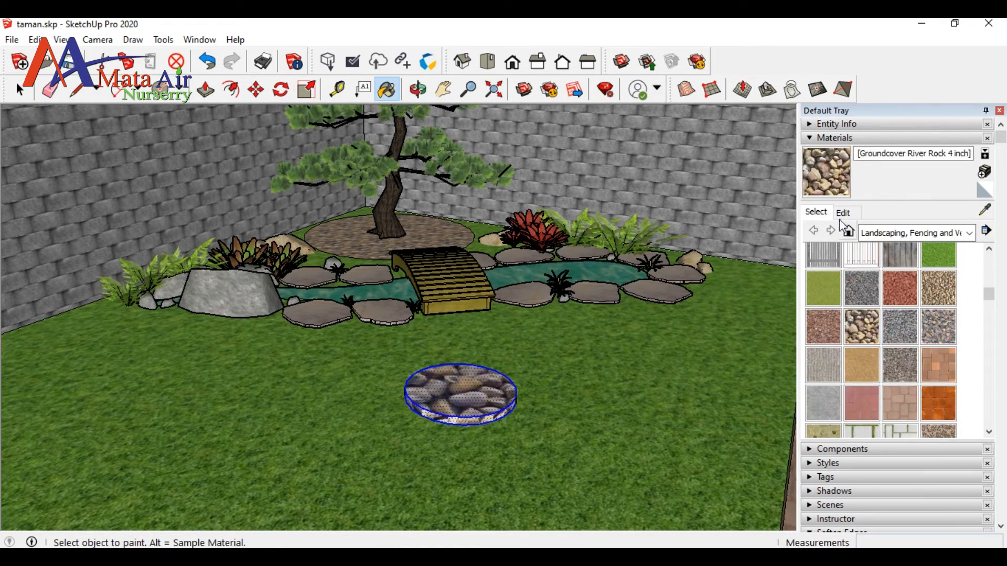
click(843, 212)
key(Return)
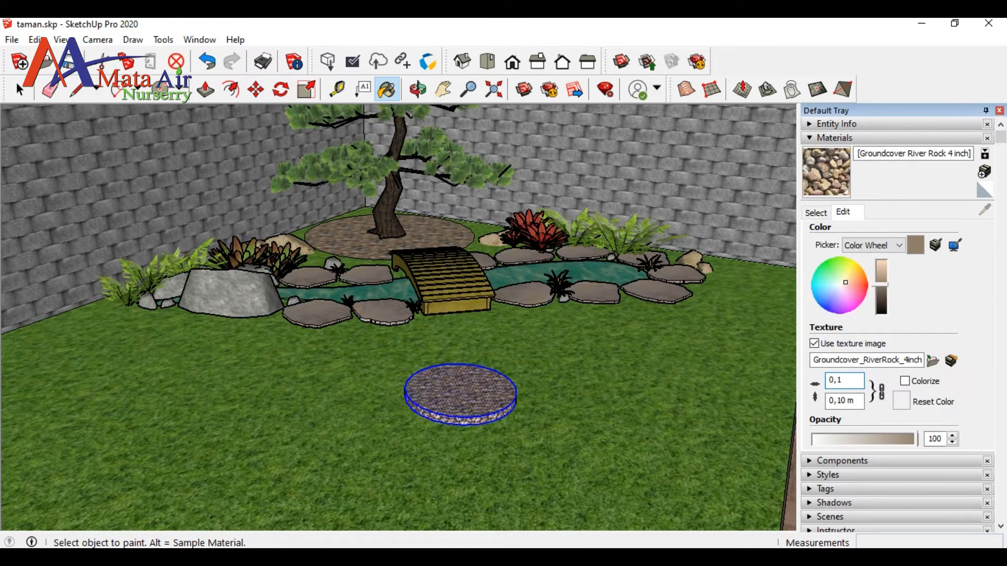
key(space)
In top view, scale the river-rock disc down and place it just off the lawn-side end of the bridge
click(488, 62)
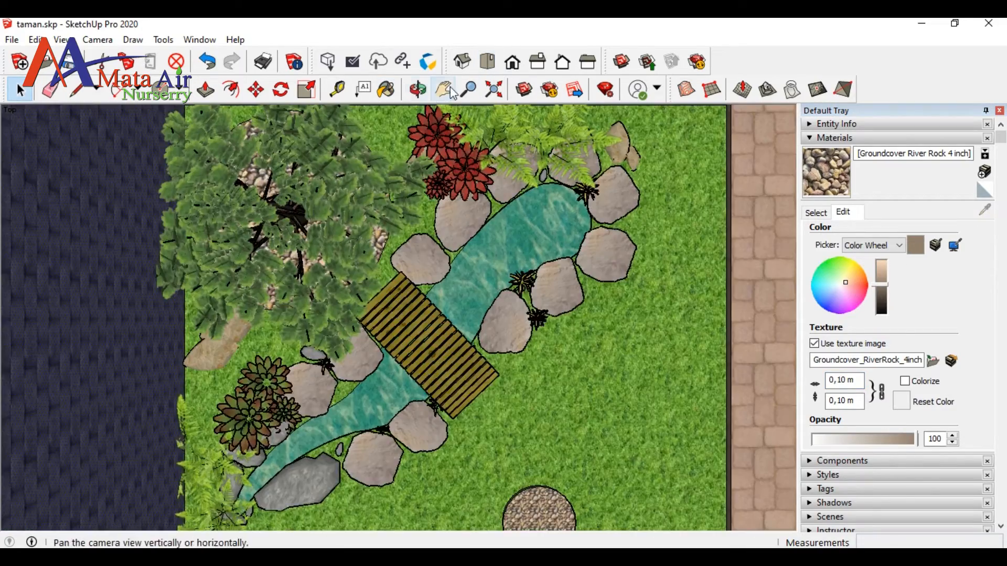
click(443, 89)
drag(609, 355, 571, 218)
key(space)
click(520, 392)
key(s)
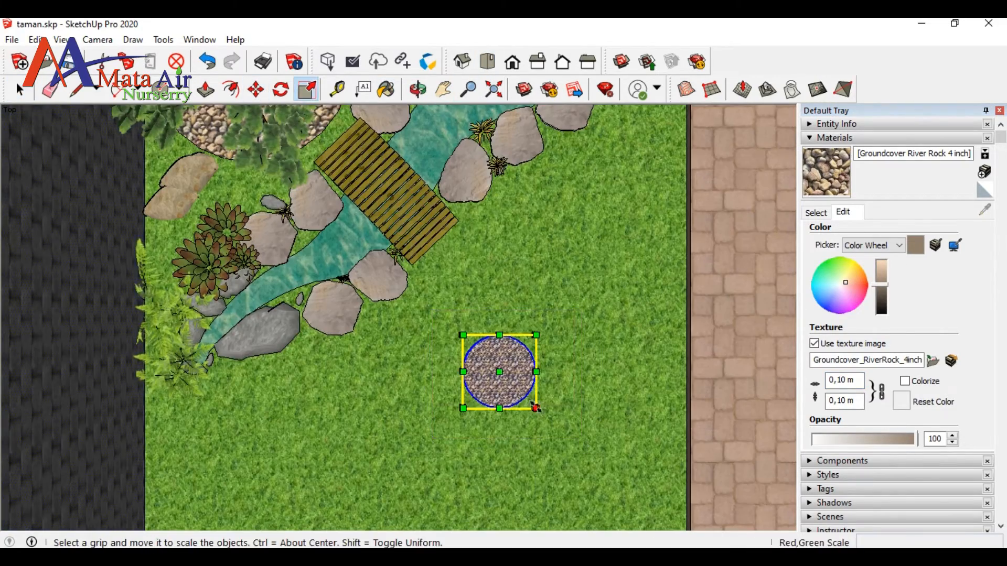
drag(535, 408, 476, 307)
Copy the river-rock disc twice across the lawn to start a stepping path from the bridge
click(255, 92)
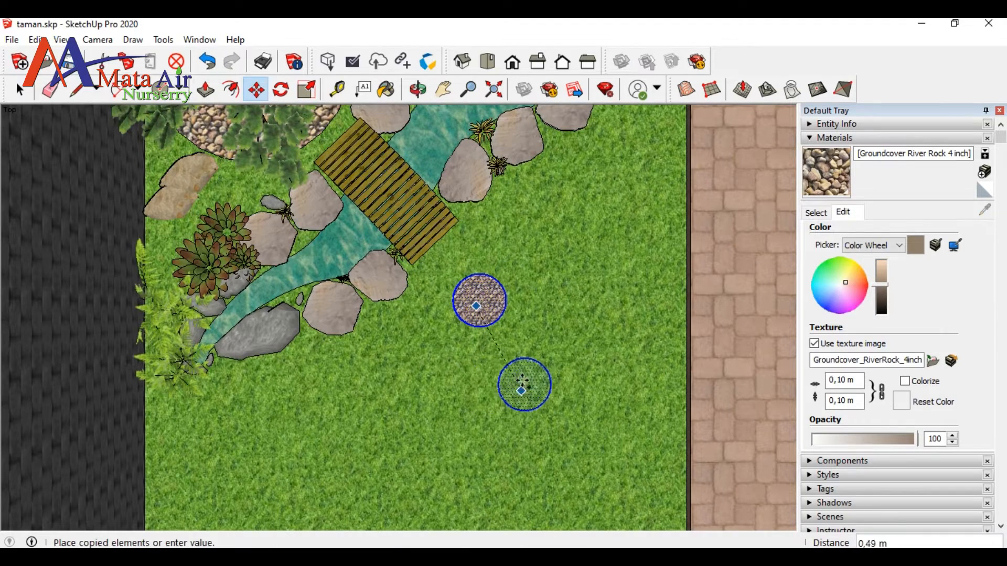
click(523, 396)
ctrl+click(526, 390)
click(507, 464)
scroll(594, 409, down, 1)
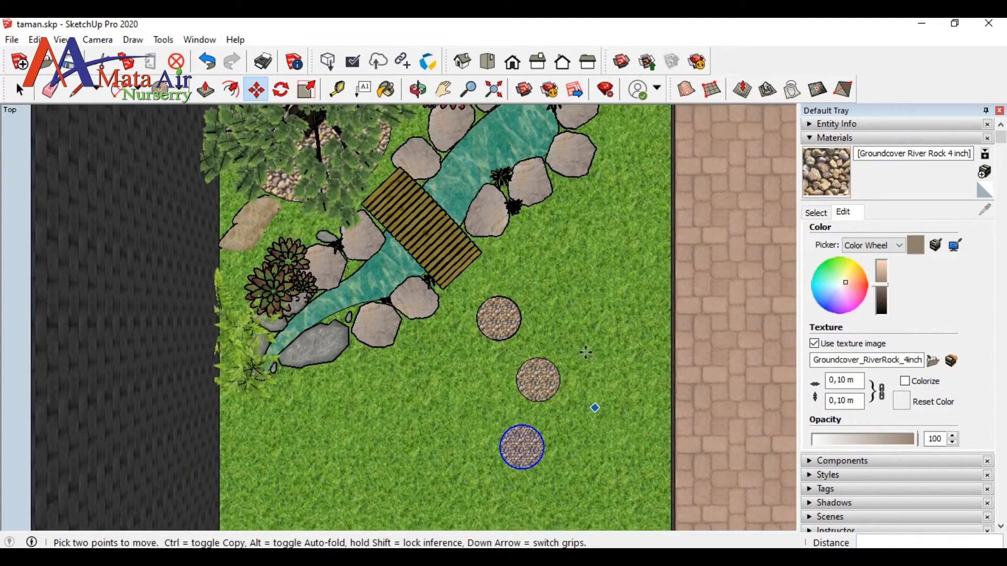
Add four more disc copies, curving the stepping path toward the lawn corner beside the wall
click(443, 89)
drag(529, 381, 557, 245)
click(255, 90)
ctrl+click(552, 311)
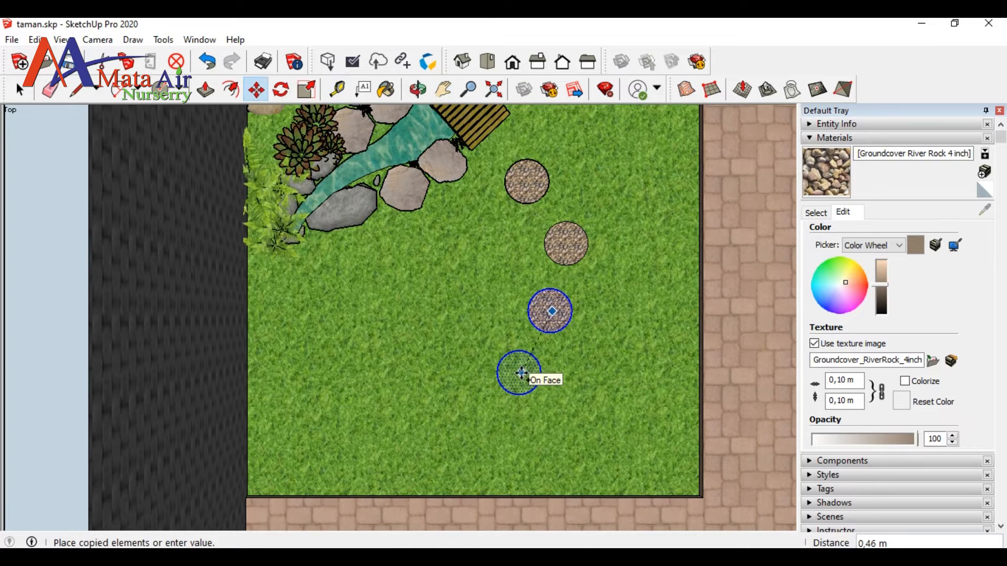
click(519, 372)
ctrl+click(519, 373)
click(456, 413)
ctrl+click(456, 412)
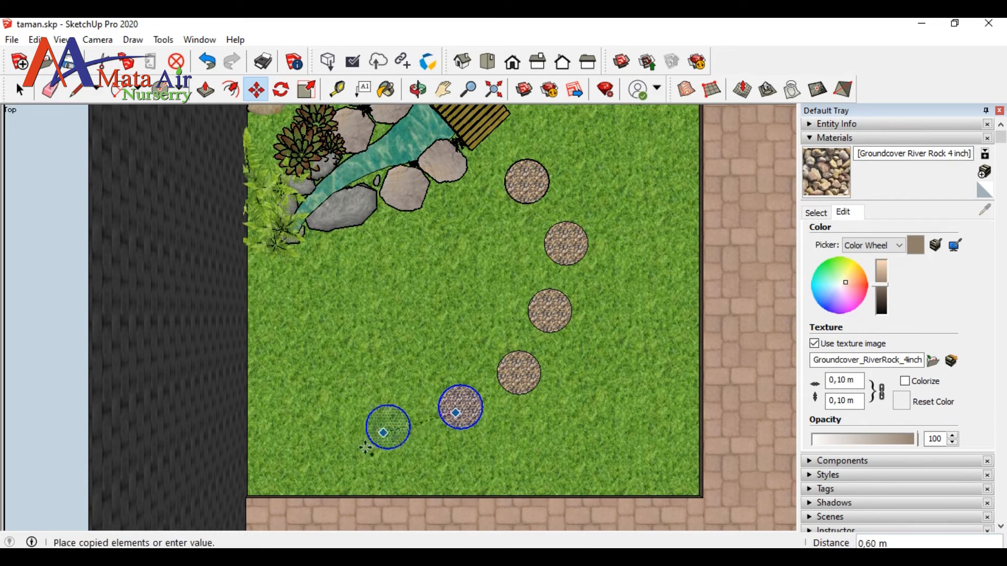
click(401, 449)
ctrl+click(400, 449)
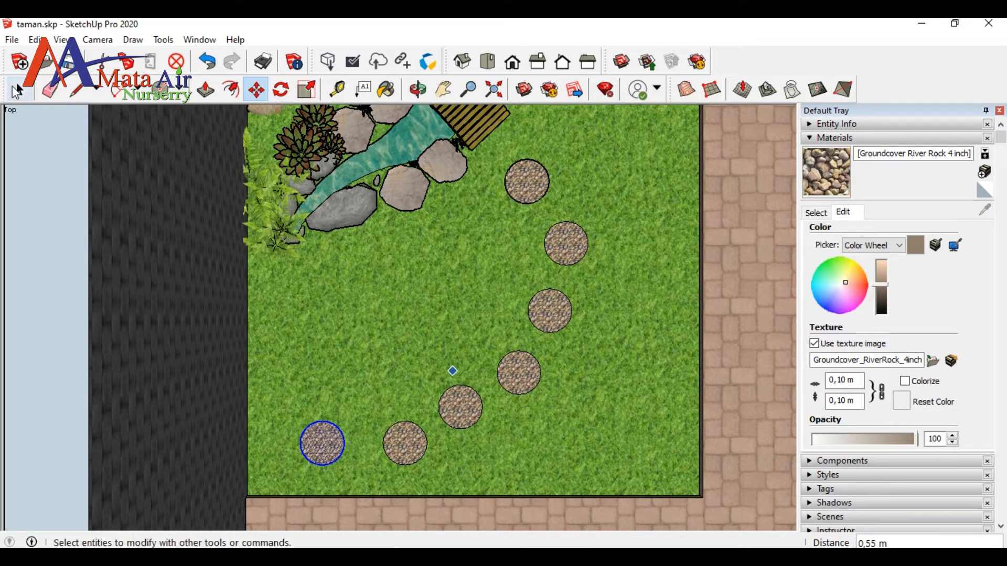
Move the sixth disc of the path farther in from the lawn's paved edge
click(405, 447)
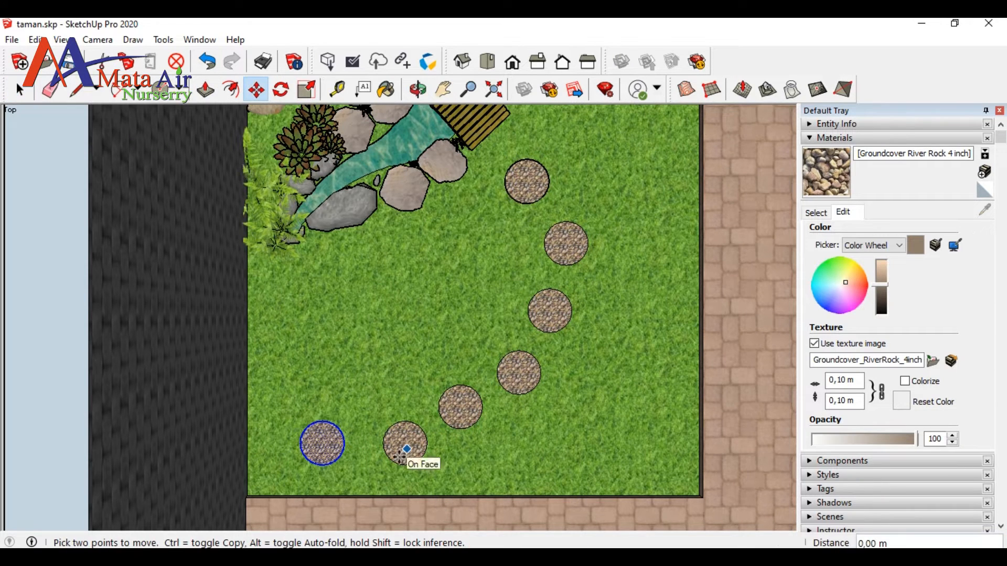
key(ctrl+z)
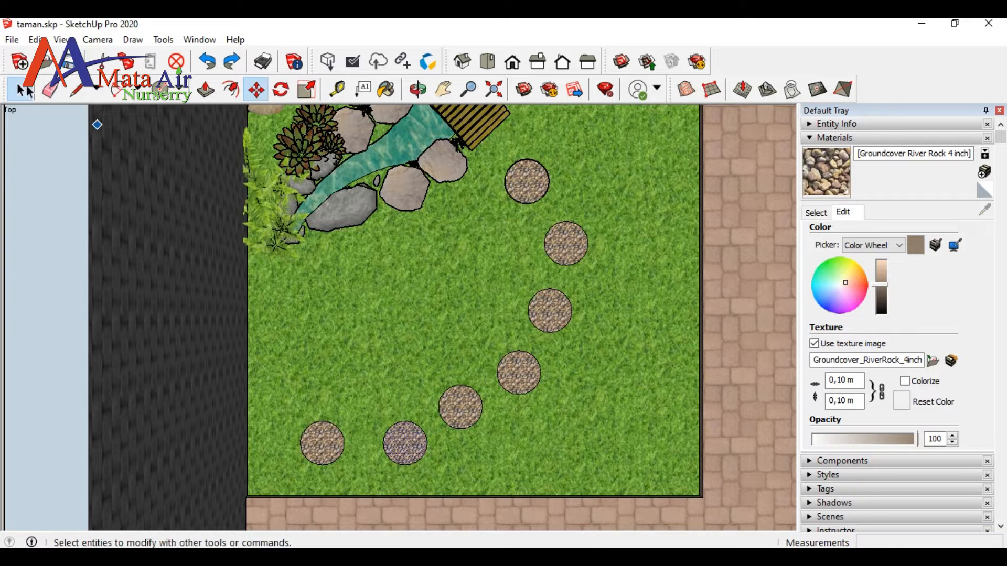
click(369, 383)
scroll(613, 355, down, 2)
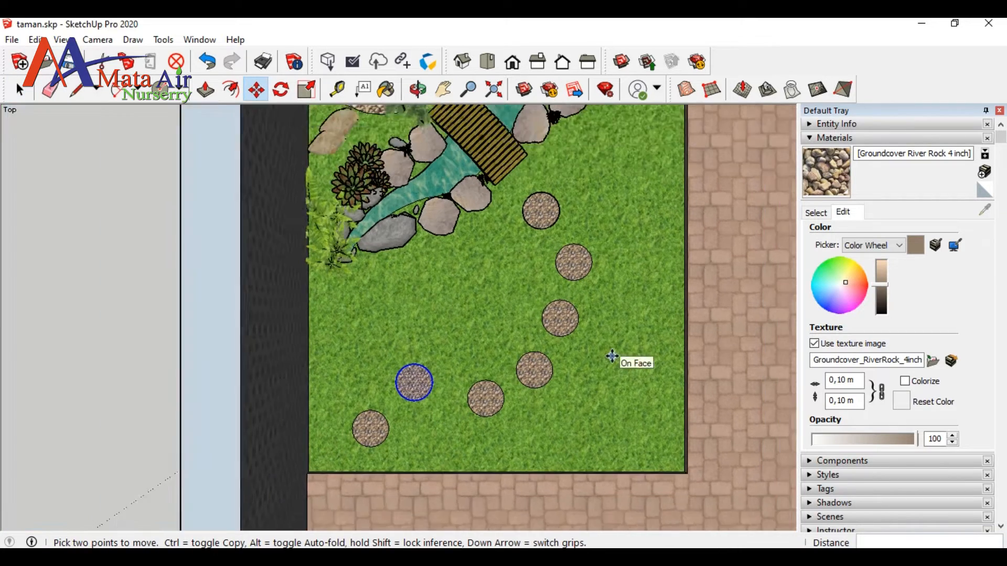
scroll(608, 377, up, 2)
key(space)
Reposition the middle discs, shifting the fifth one toward the pond to reshape the path's curve
drag(439, 378, 504, 424)
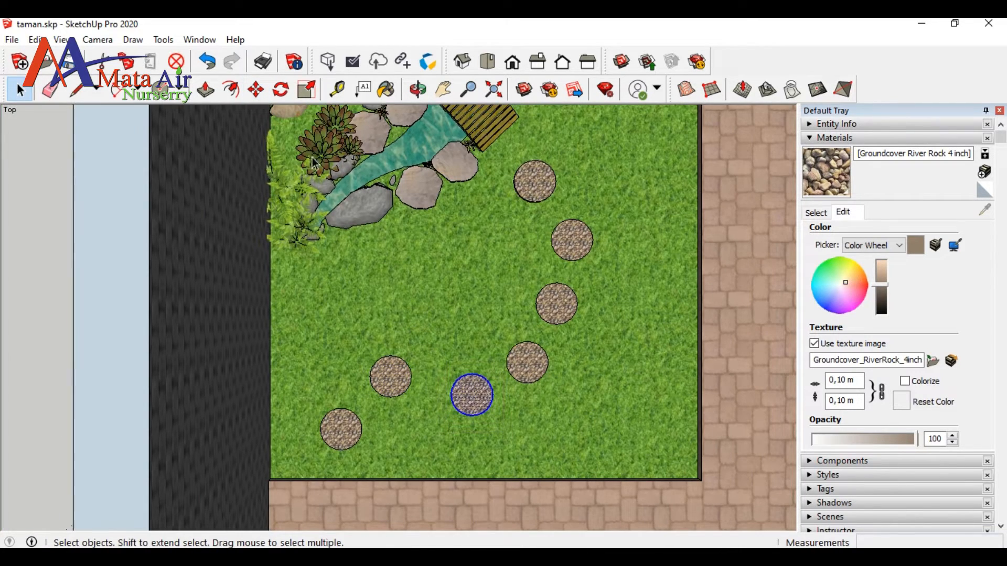
key(m)
click(474, 400)
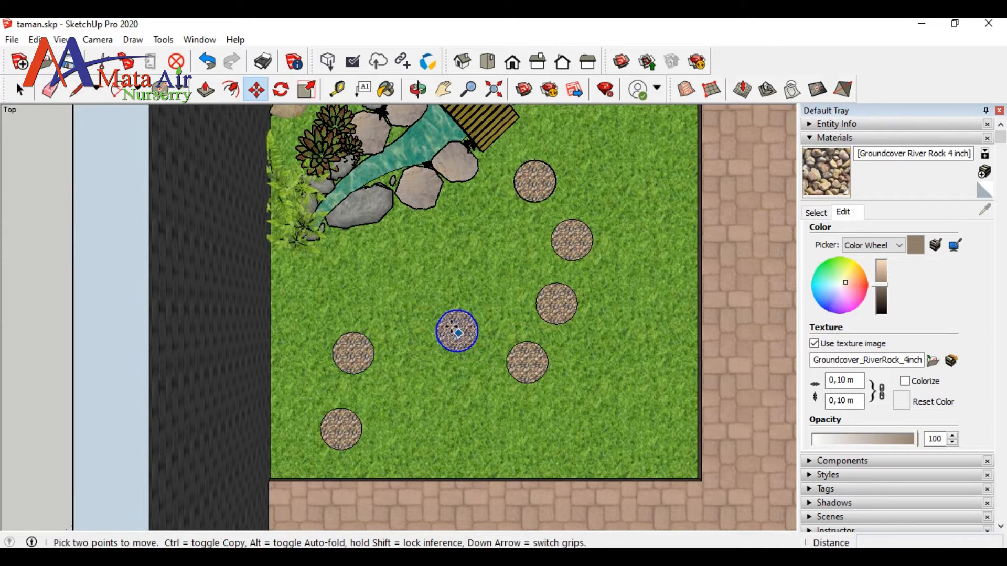
click(457, 332)
scroll(658, 362, down, 1)
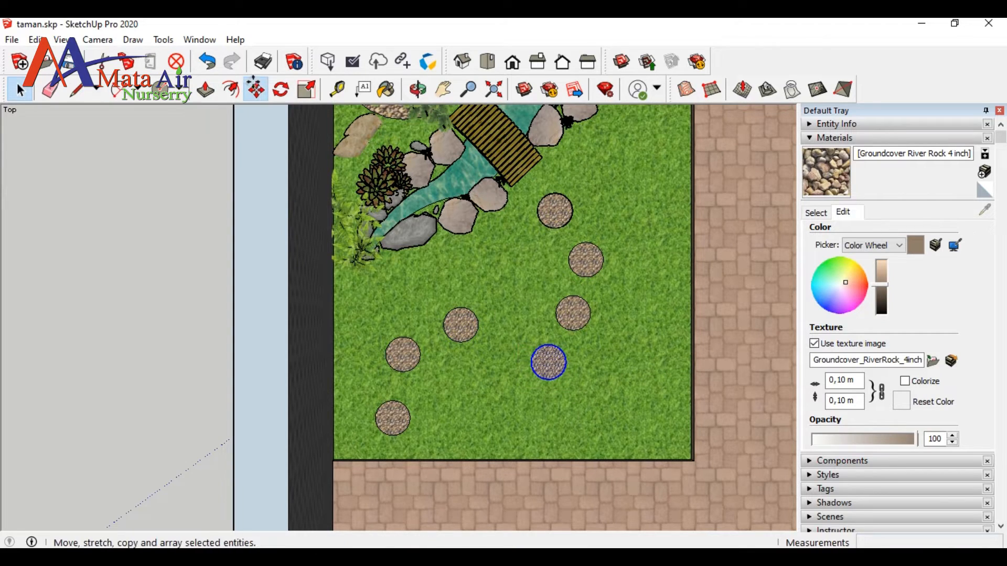
click(525, 311)
scroll(663, 364, down, 1)
Pull the flush river-rock discs up slightly above the grass to form raised stepping stones
middle_drag(663, 364, 594, 359)
scroll(607, 385, up, 4)
click(416, 95)
drag(375, 246, 457, 360)
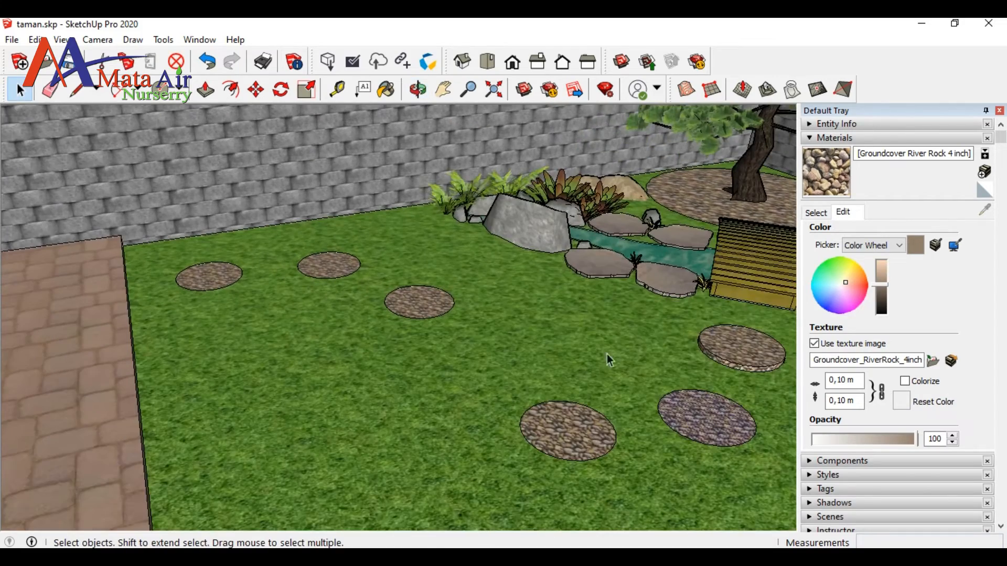
key(p)
drag(688, 420, 677, 422)
drag(572, 453, 577, 447)
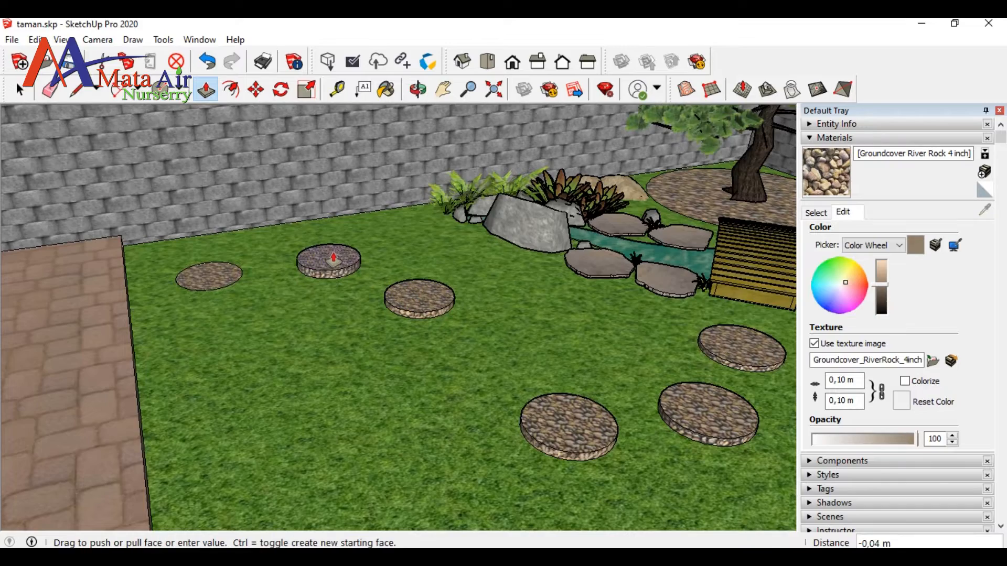
scroll(334, 258, up, 5)
click(337, 266)
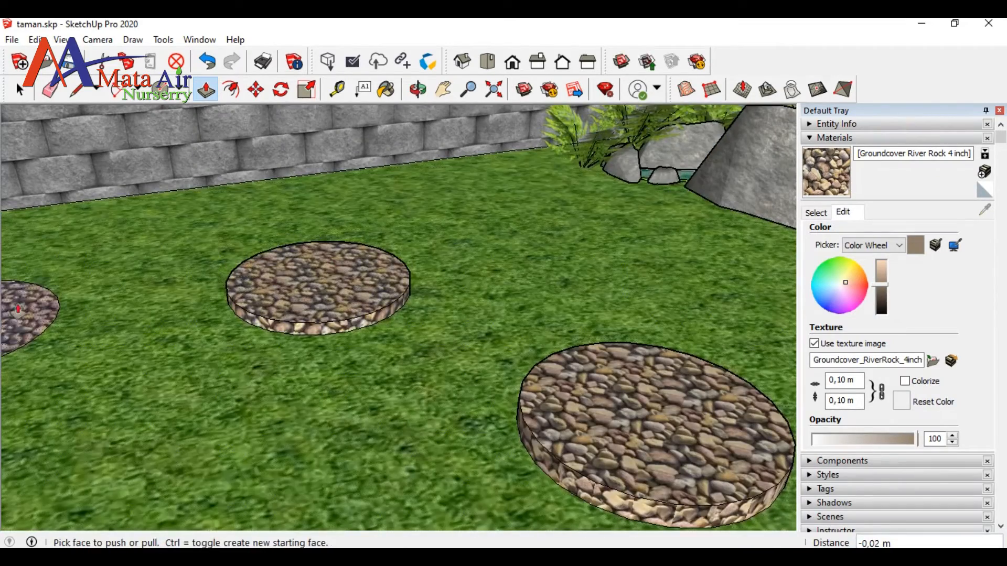
double_click(22, 301)
scroll(345, 324, down, 4)
scroll(493, 336, down, 5)
key(space)
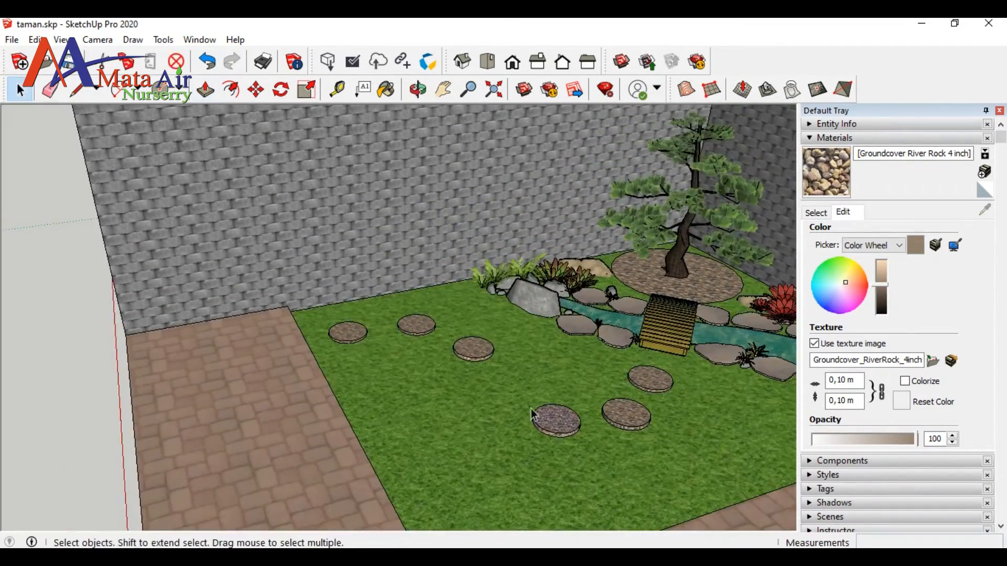
Move the third stepping stone from the bridge about 0.36 m to line up with the first two
scroll(587, 429, down, 4)
key(m)
scroll(599, 458, up, 3)
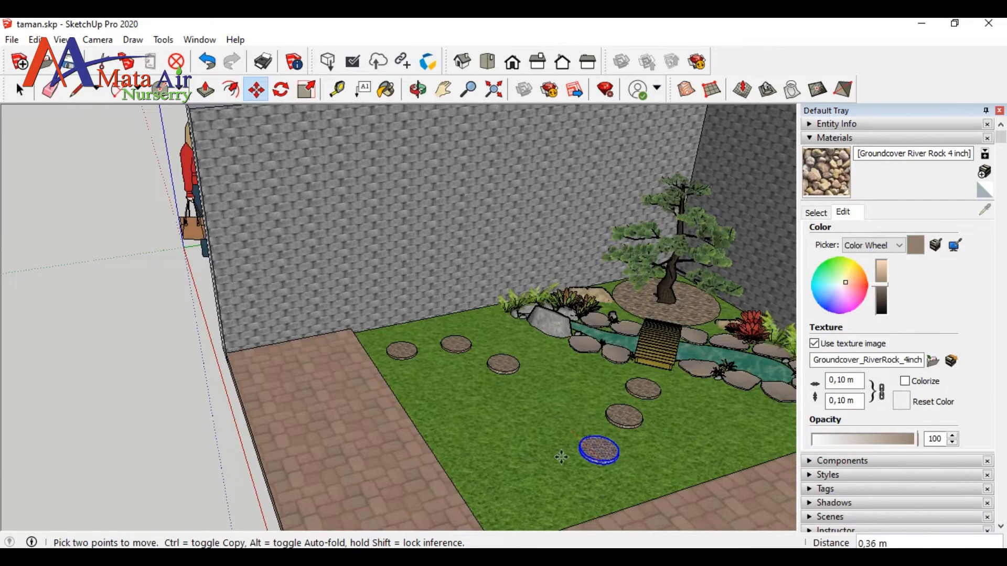
Place two river-rock stones to continue the line from the bridge toward the near paved corner, and delete the two leftover stones near the far paving
click(525, 516)
key(space)
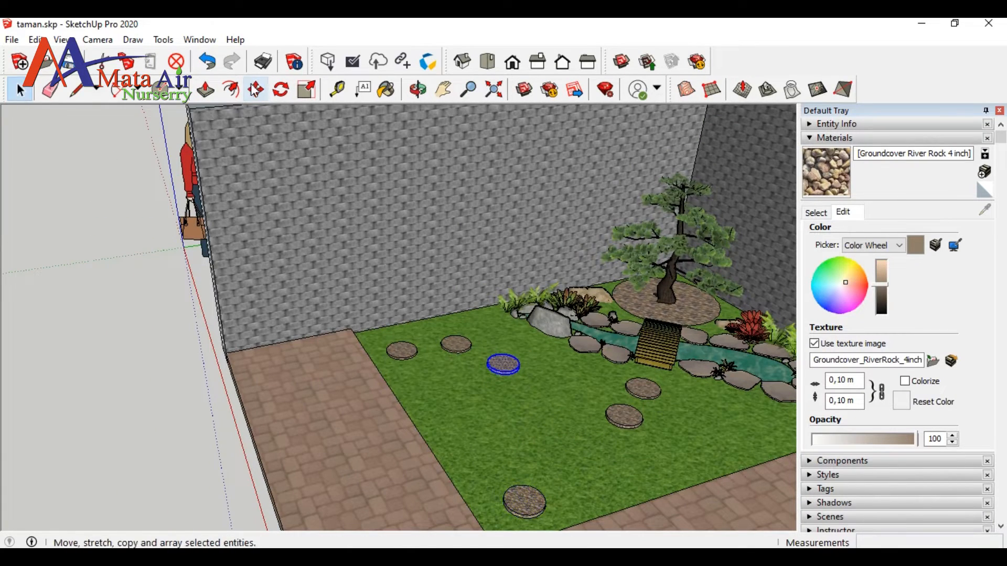
click(255, 90)
click(503, 372)
click(598, 466)
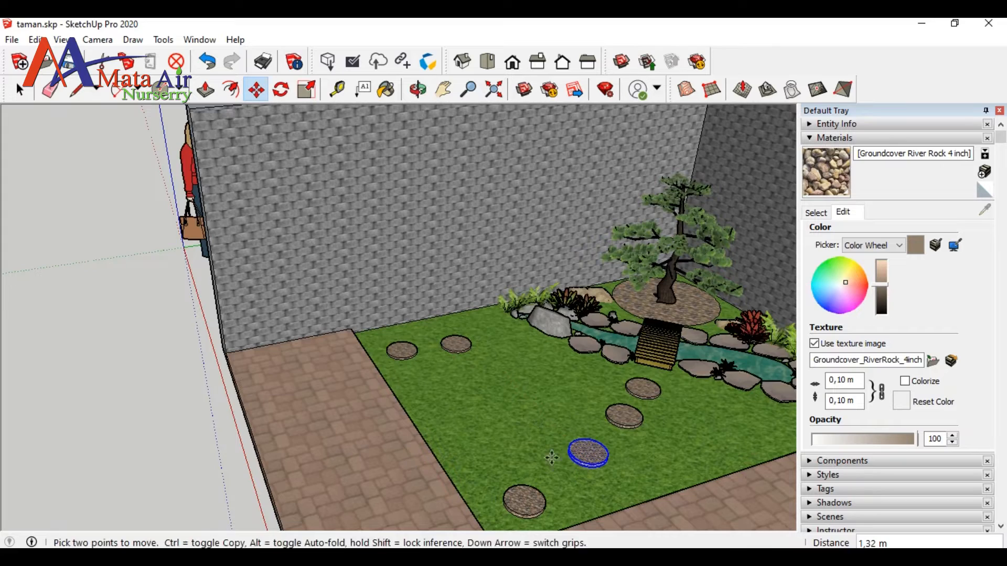
key(space)
drag(379, 319, 479, 367)
key(Delete)
Shift the second and third stepping stones from the bridge slightly toward the lawn's paved side to smooth the path in plan
click(421, 90)
drag(540, 409, 620, 455)
click(488, 62)
click(444, 89)
drag(590, 247, 381, 314)
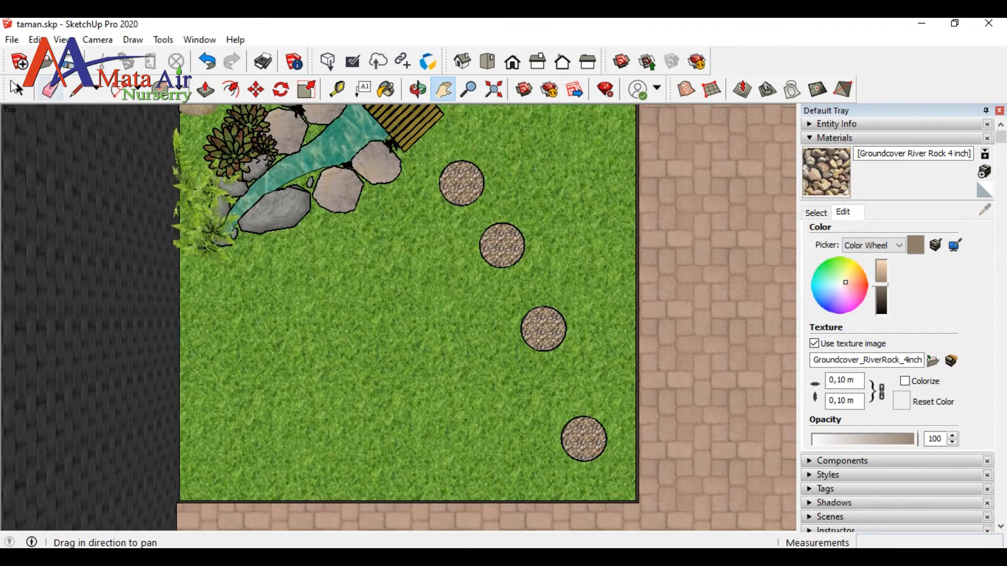
click(502, 245)
key(m)
click(502, 250)
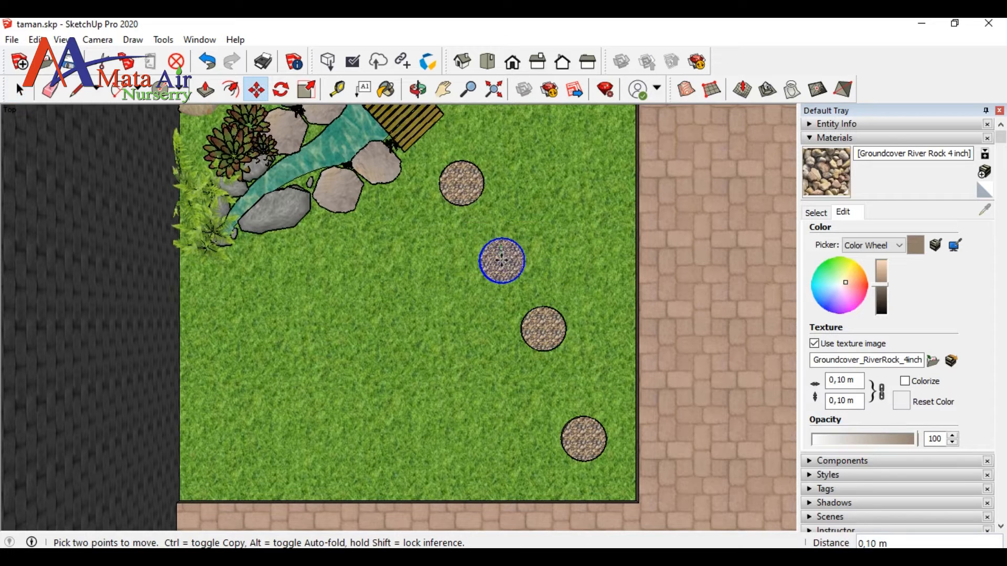
click(511, 262)
key(space)
click(553, 338)
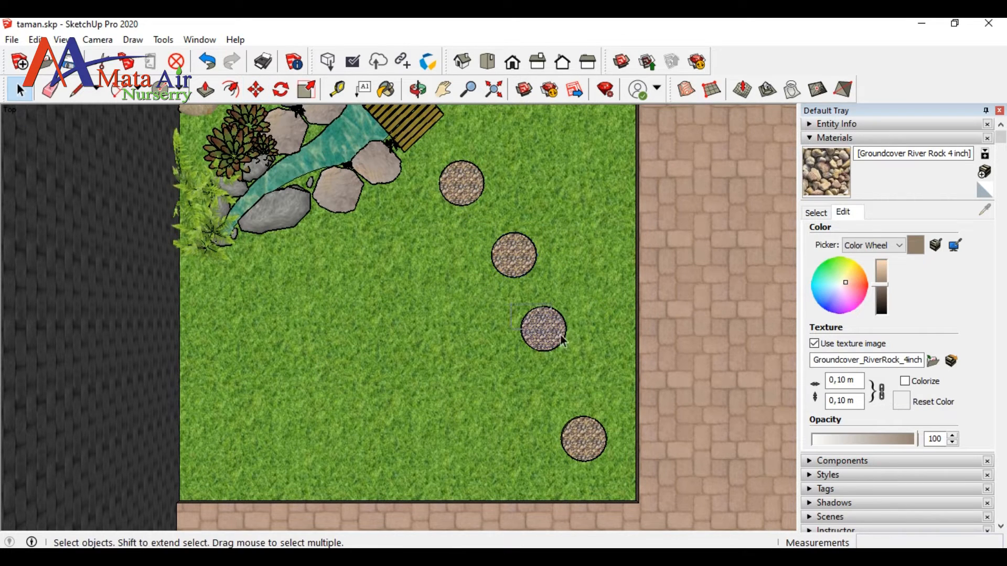
key(m)
click(541, 336)
Move the fourth stepping stone about 0.29 m closer to the third one
click(20, 90)
drag(530, 390, 625, 476)
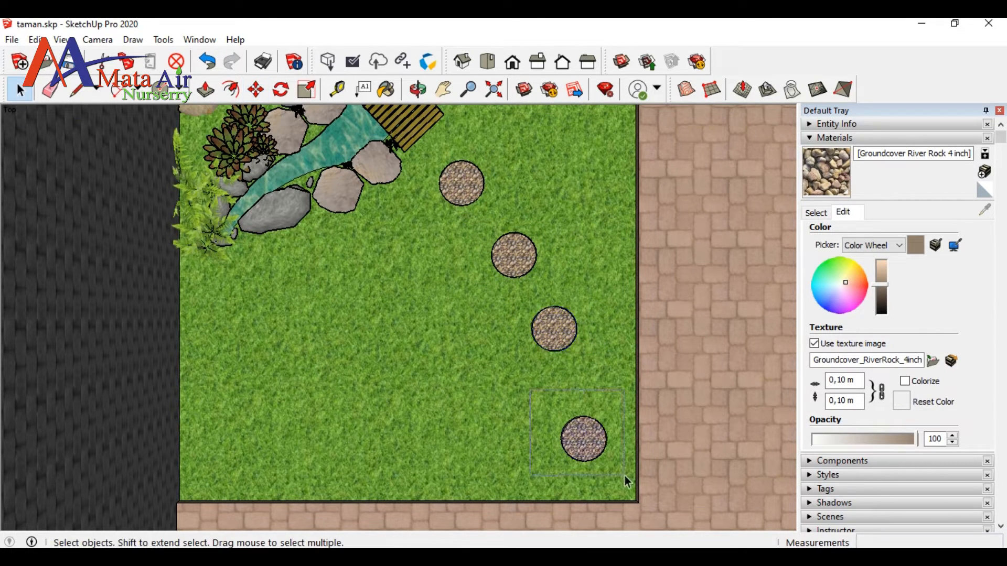
click(256, 90)
click(587, 451)
click(582, 404)
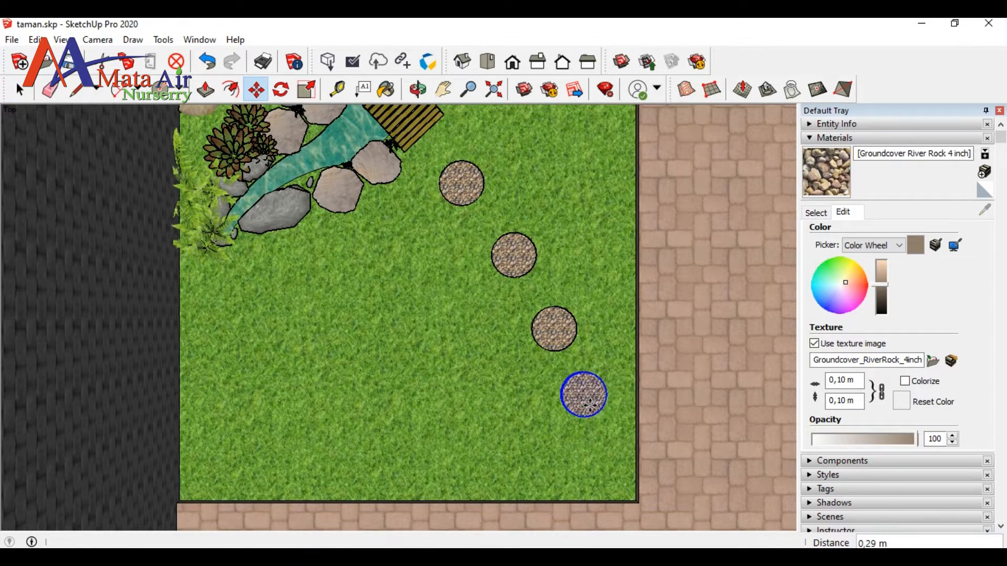
click(590, 410)
Lower the tops of the river-rock stepping stones so they stand only slightly above the grass
click(418, 91)
drag(543, 288, 481, 333)
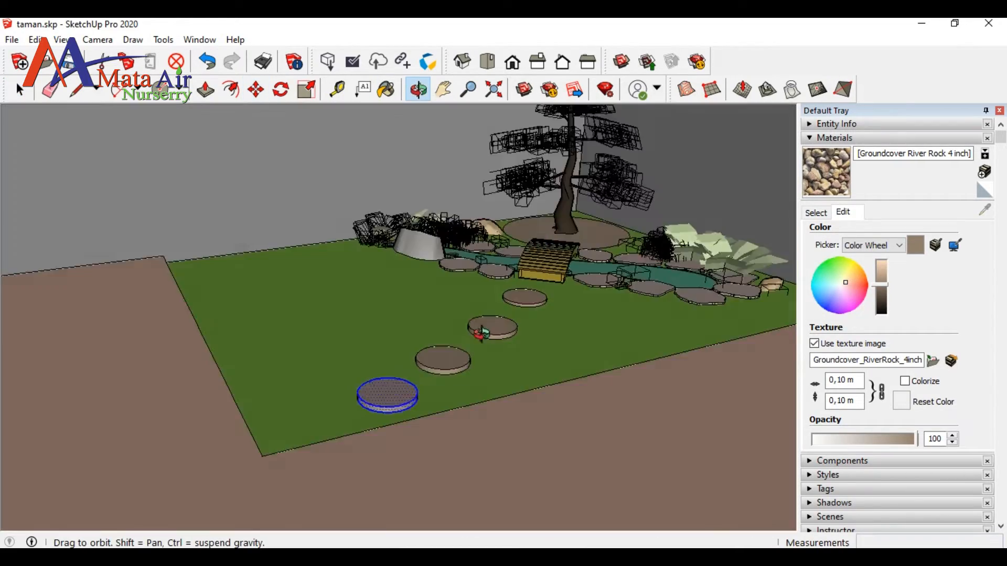
scroll(465, 298, up, 5)
key(p)
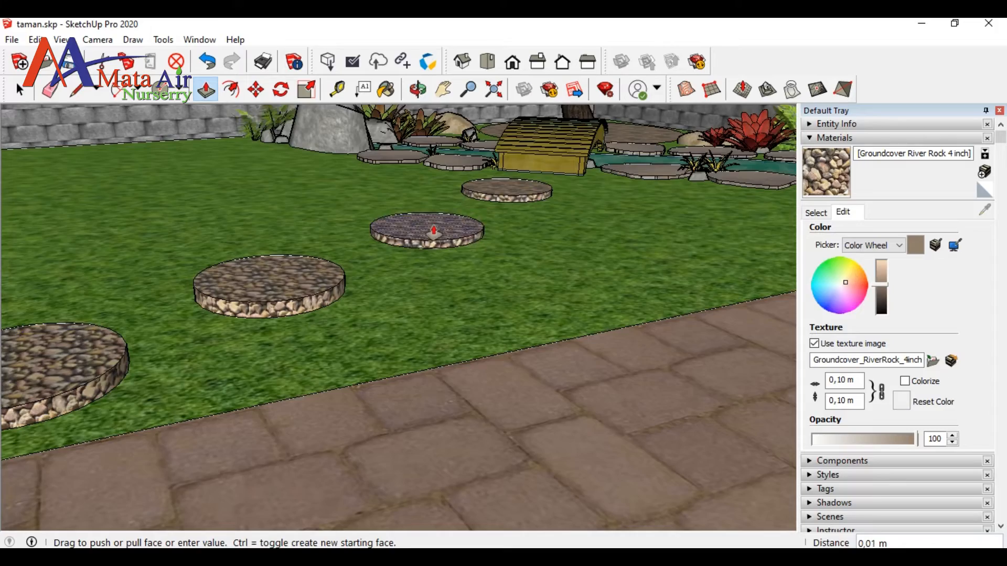
scroll(434, 231, up, 4)
click(434, 230)
double_click(542, 168)
scroll(565, 243, down, 4)
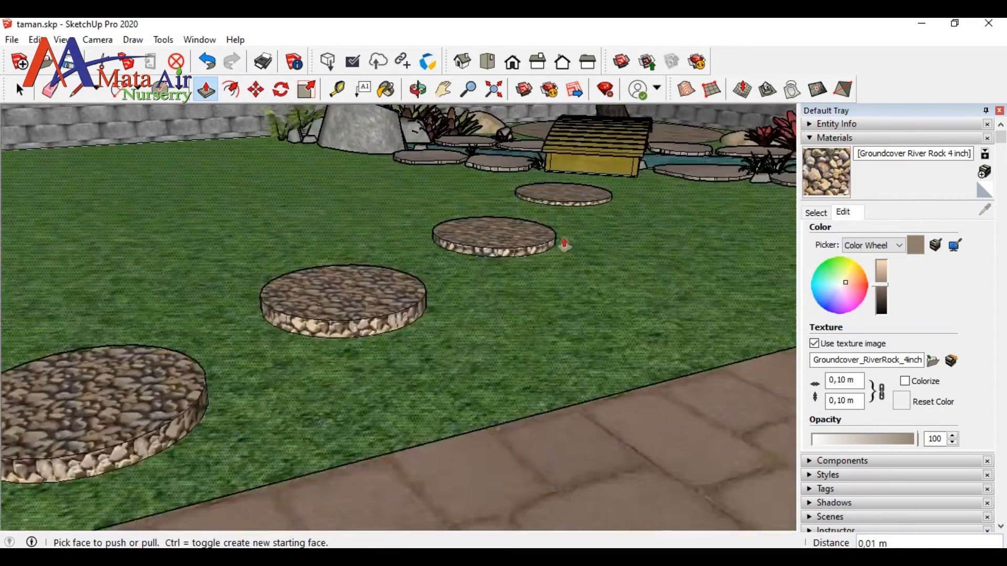
scroll(565, 243, down, 1)
click(402, 297)
click(406, 306)
click(520, 236)
click(519, 241)
click(206, 368)
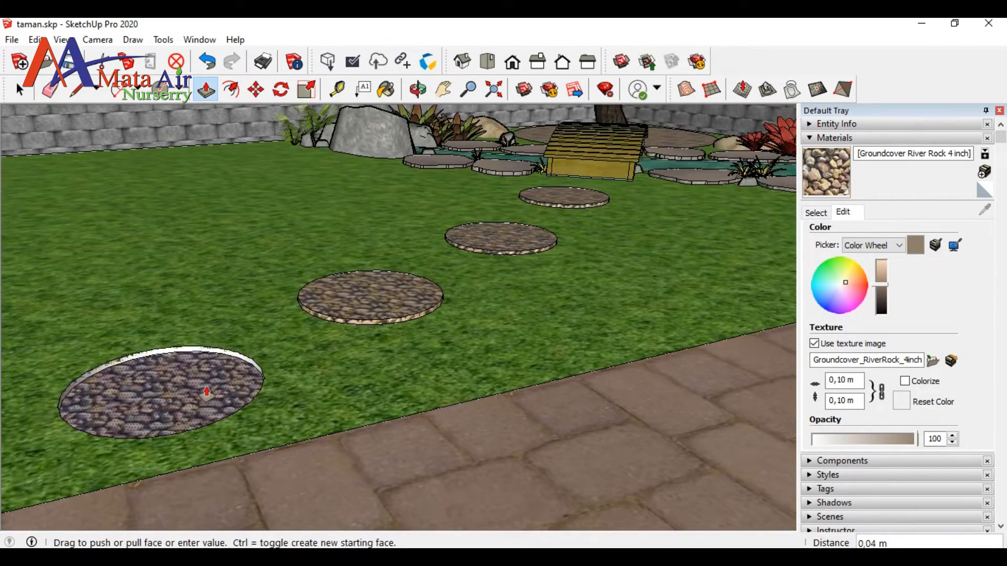
click(206, 383)
key(space)
click(125, 232)
scroll(125, 232, down, 5)
click(418, 89)
drag(341, 315, 450, 371)
key(space)
key(m)
key(ctrl)
click(390, 343)
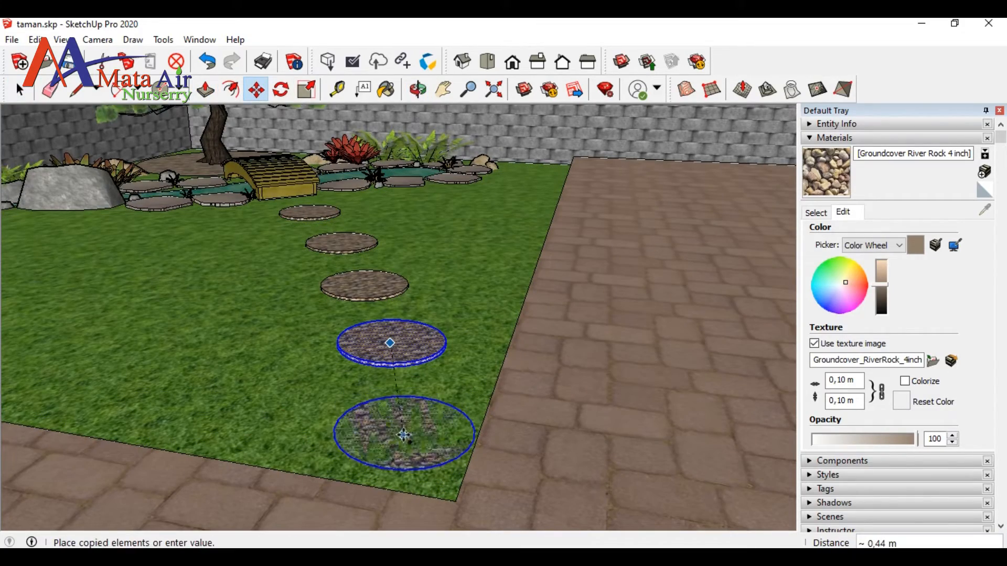
Move all four stepping stones together slightly toward the bridge in plan
click(487, 62)
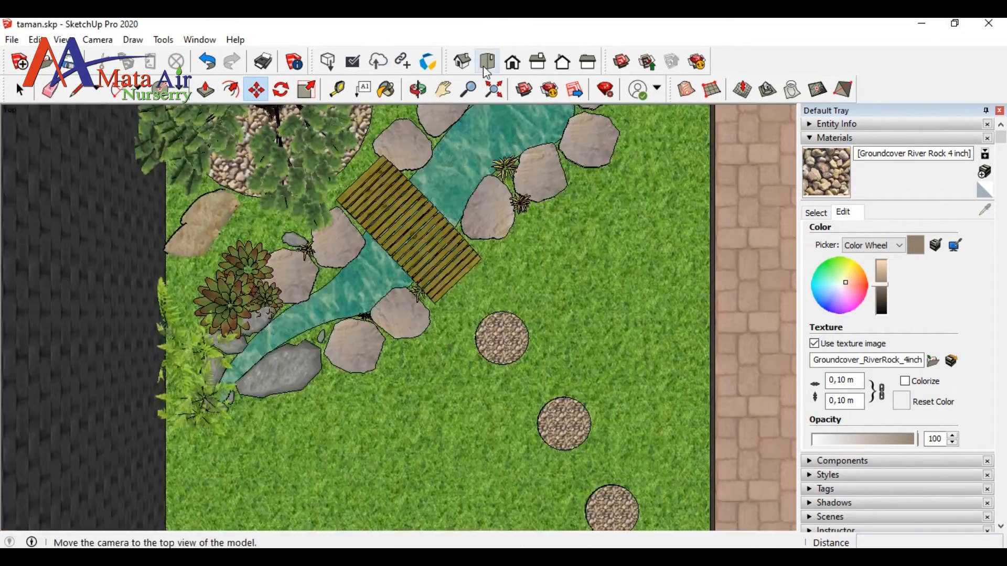
middle_drag(516, 294, 480, 251)
shift+middle_drag(530, 420, 519, 325)
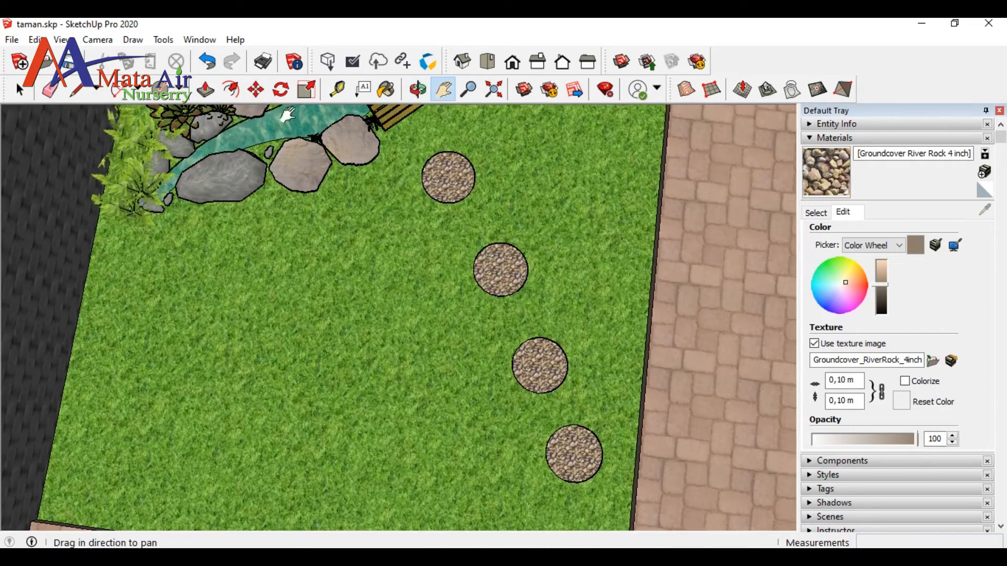
key(space)
double_click(476, 298)
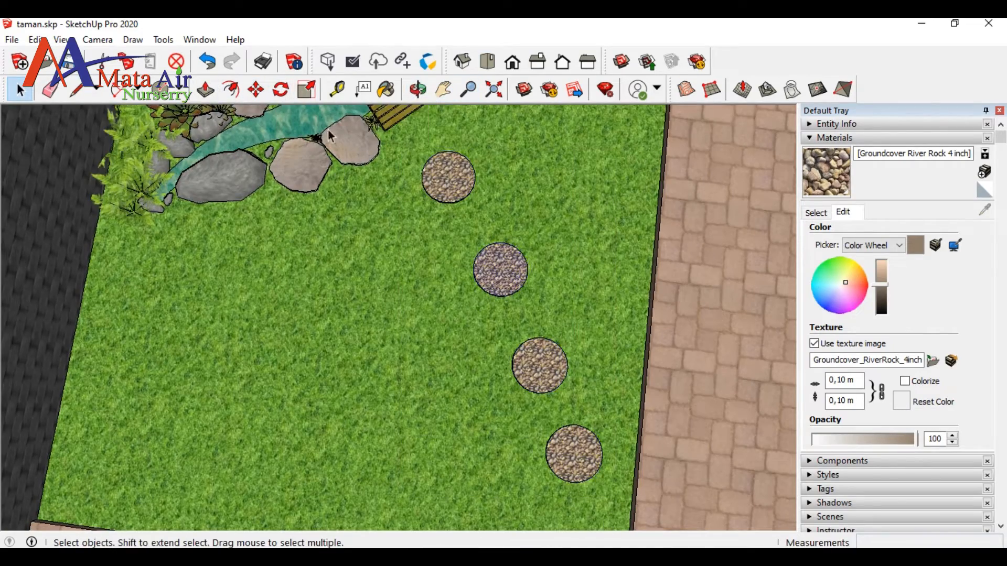
click(256, 89)
click(540, 370)
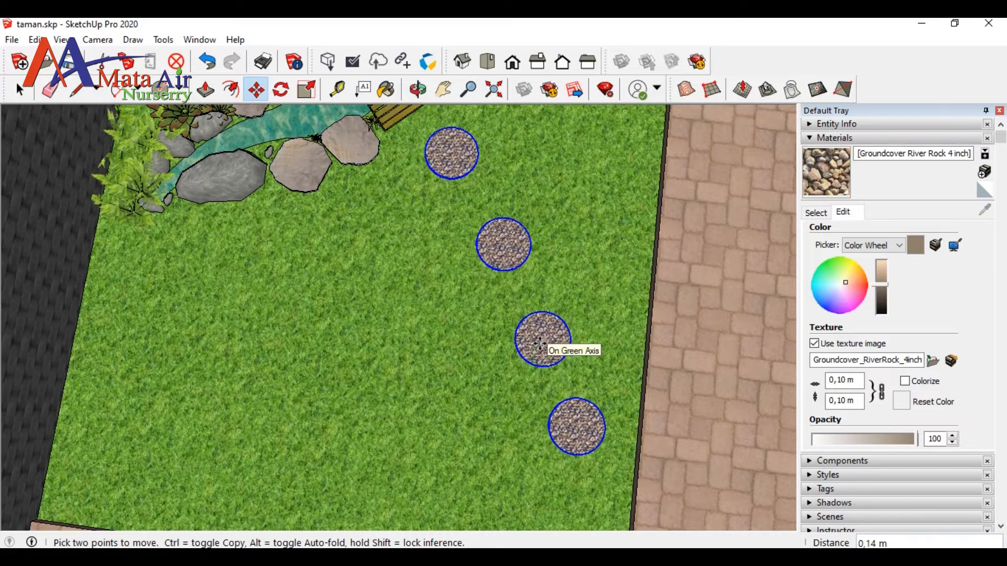
click(544, 351)
key(space)
Move the second and third stepping stones closer to the bridge to tighten the spacing of the path
click(499, 245)
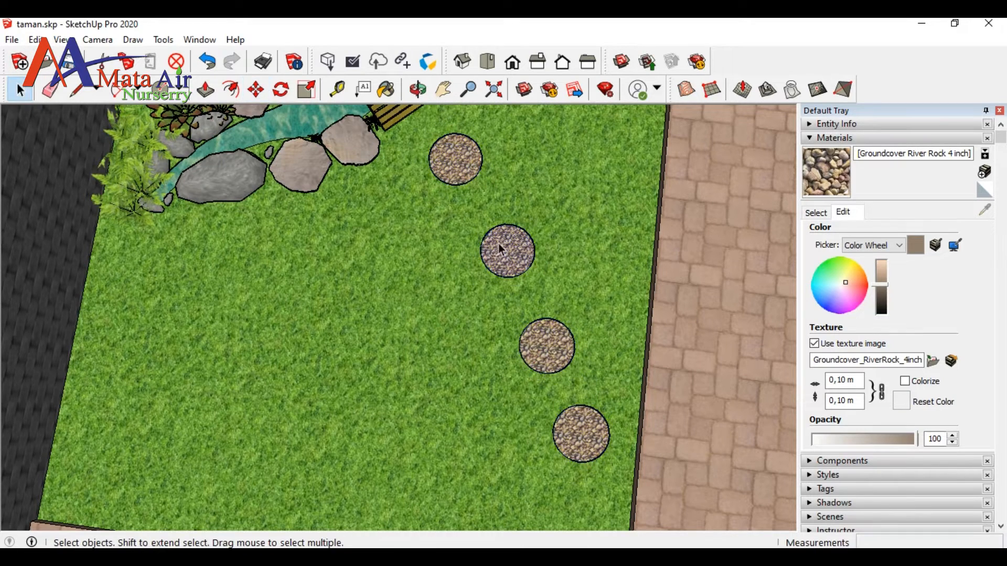
click(256, 89)
click(507, 251)
click(509, 240)
key(space)
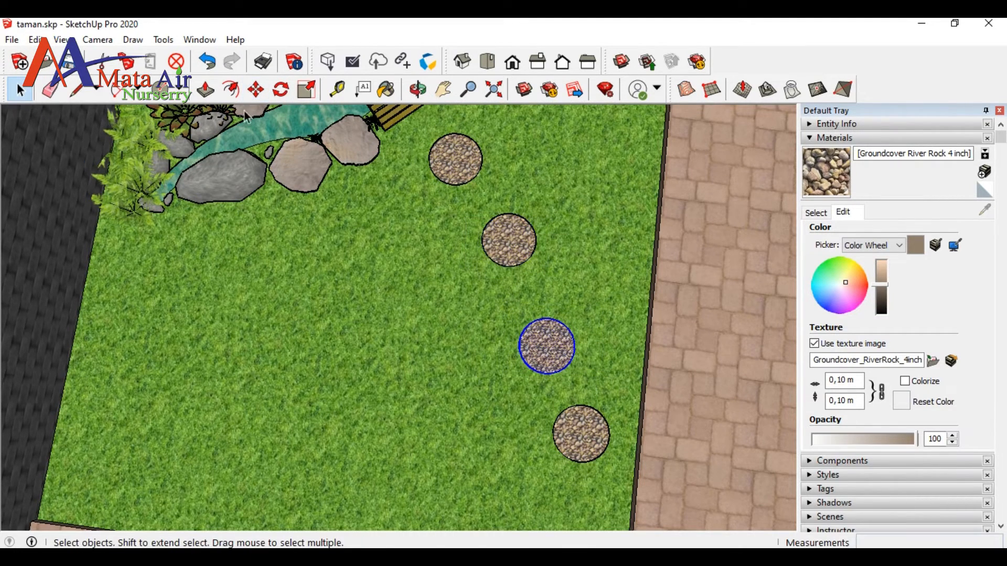
click(256, 89)
click(555, 347)
click(20, 89)
Move the fourth stepping stone up toward the third to match the spacing of the others
click(576, 434)
click(256, 92)
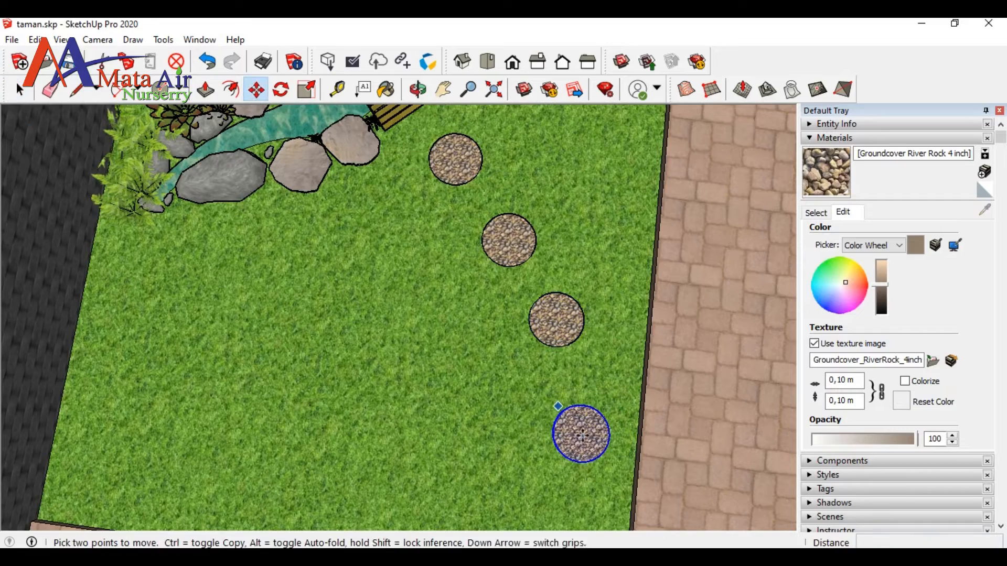
click(569, 445)
click(570, 422)
click(20, 90)
Shift the second and third stepping stones slightly inward, away from the lawn's paved side
click(508, 247)
scroll(623, 264, down, 3)
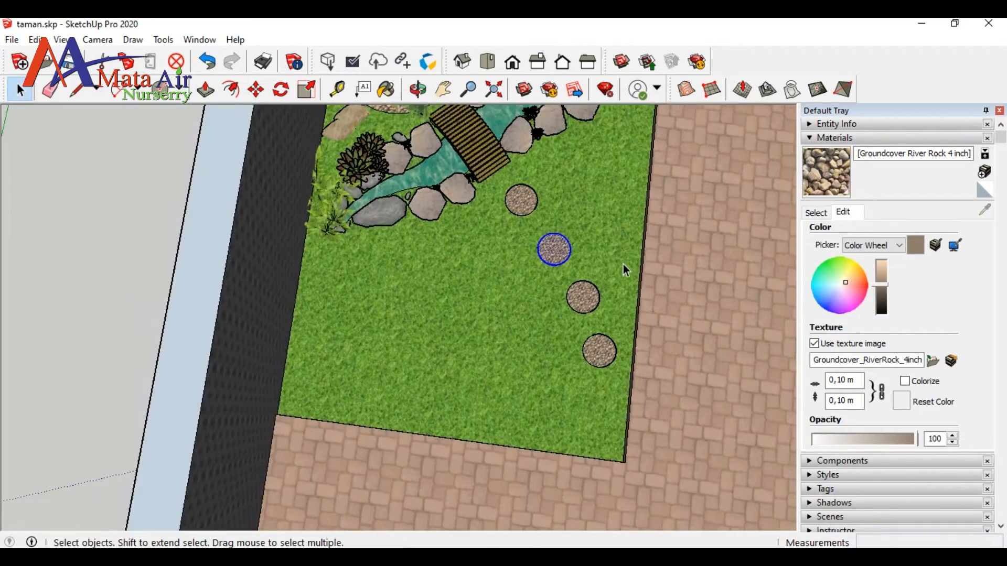
key(m)
key(space)
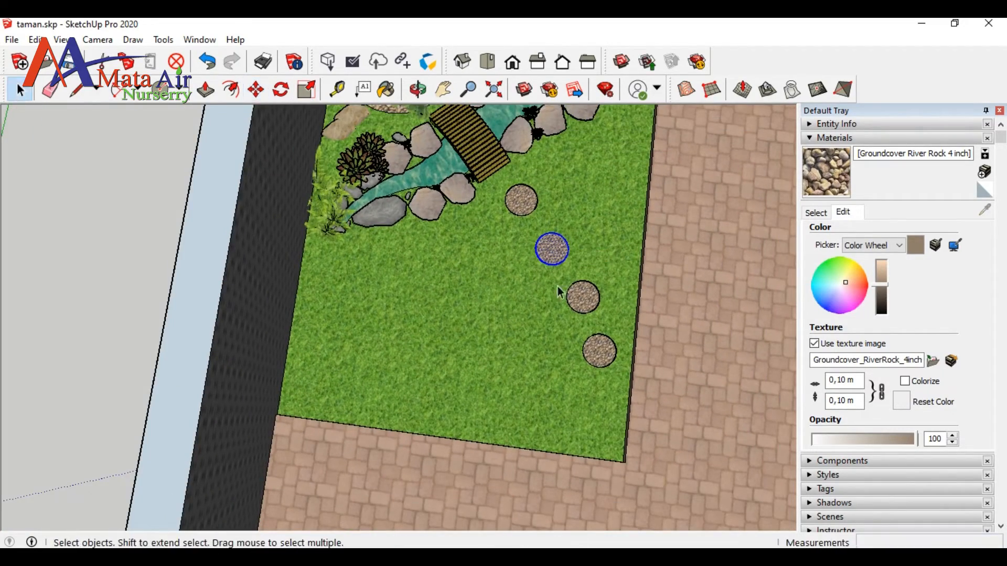
key(m)
click(598, 307)
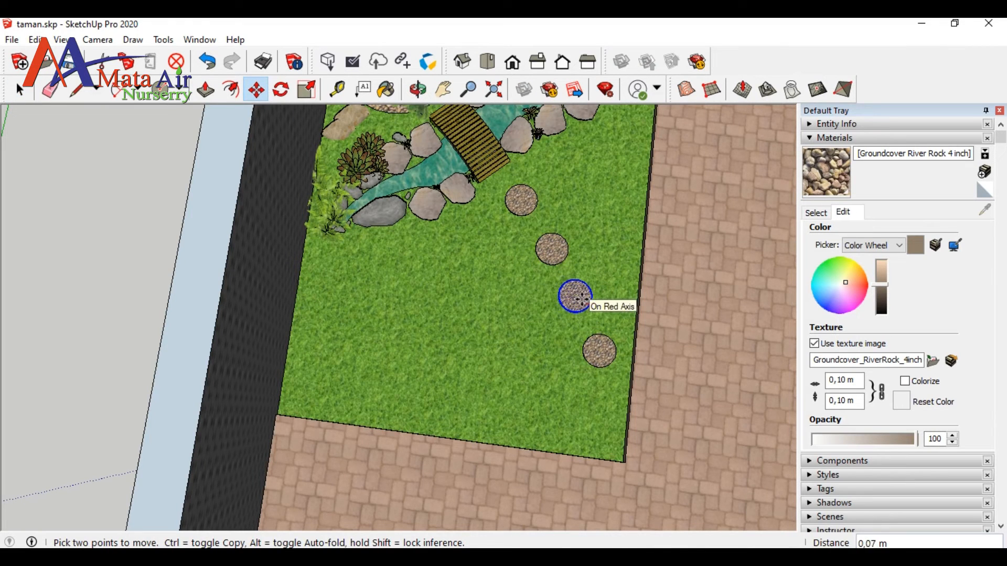
click(576, 296)
Move the fourth stepping stone about 0.07 m inward and copy it about 0.46 m toward the near paved edge as a fifth stone
key(space)
click(599, 351)
key(m)
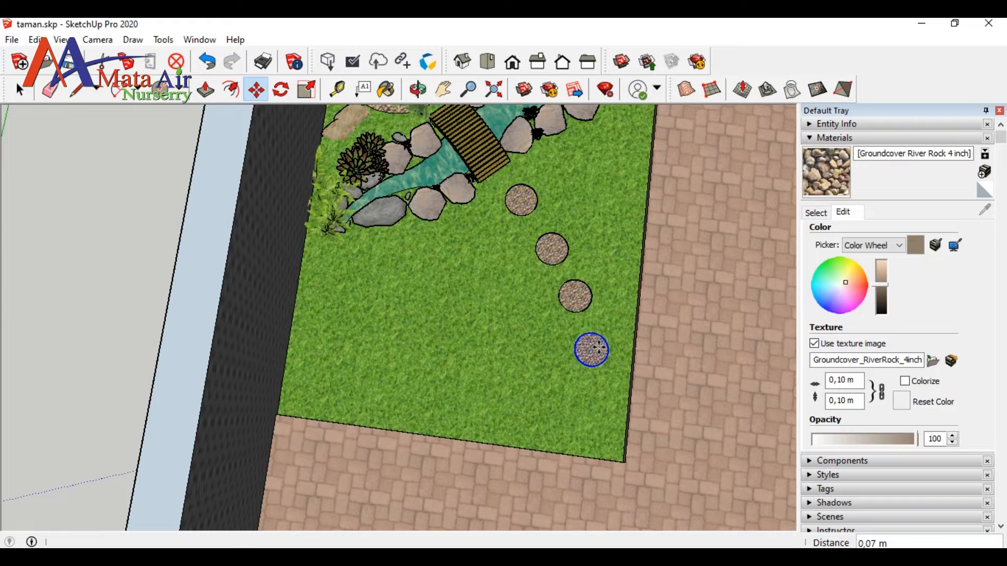
key(ctrl)
click(587, 403)
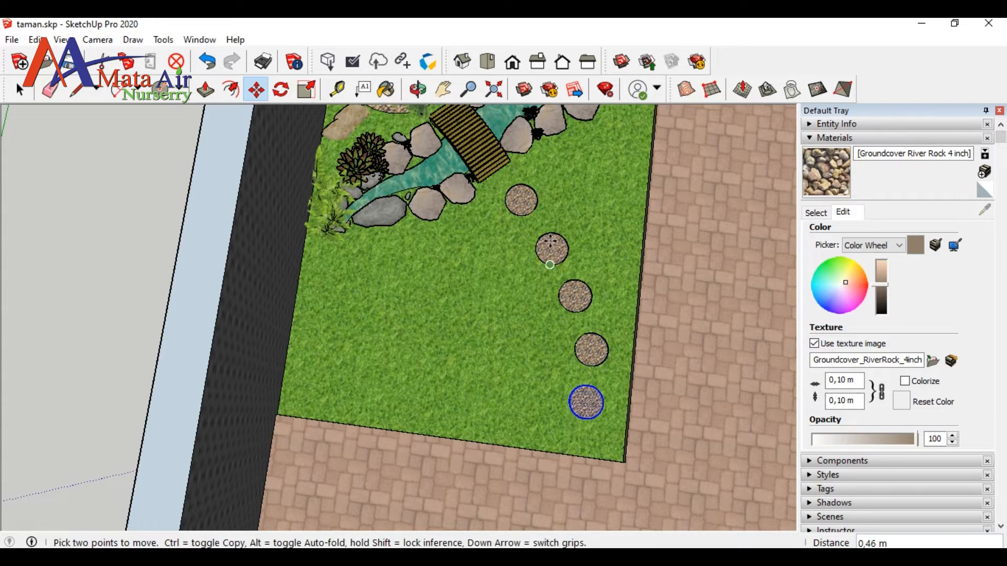
Move the second and third stepping stones outward toward the paved side to give the path a stronger curve
key(space)
click(552, 249)
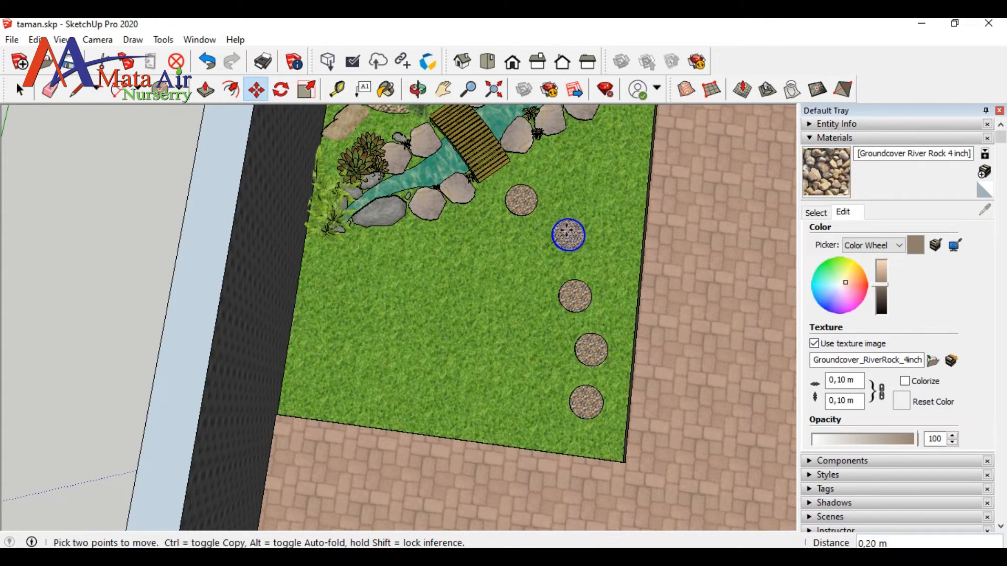
click(20, 90)
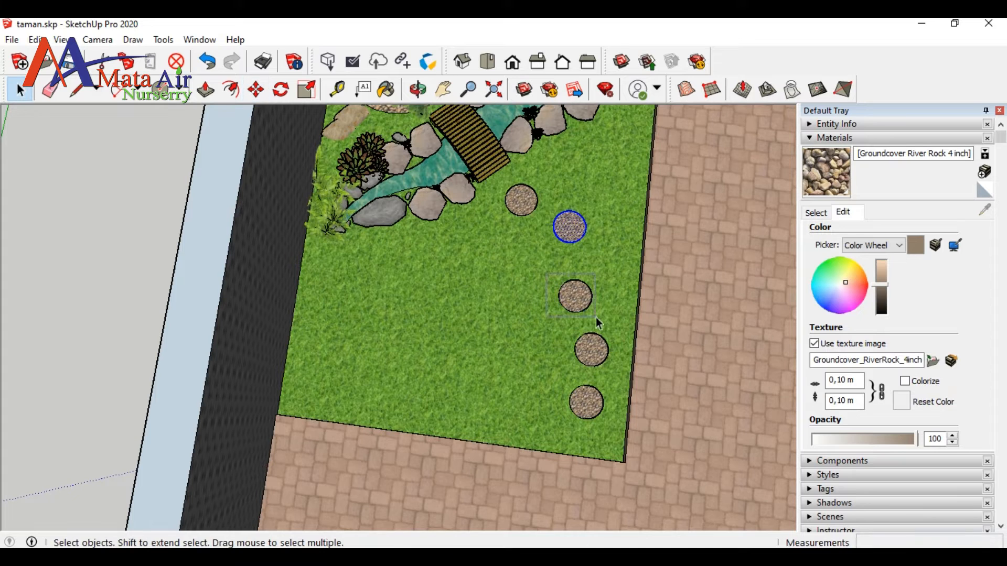
click(579, 299)
click(256, 90)
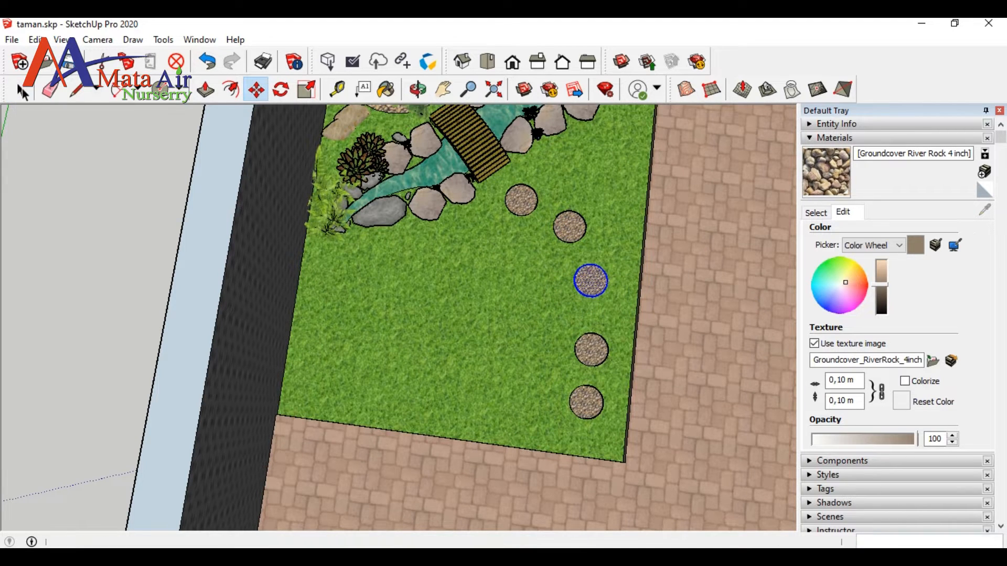
Move the fourth and third stepping stones inward to form a diagonal line with the fifth
click(22, 92)
click(598, 356)
key(m)
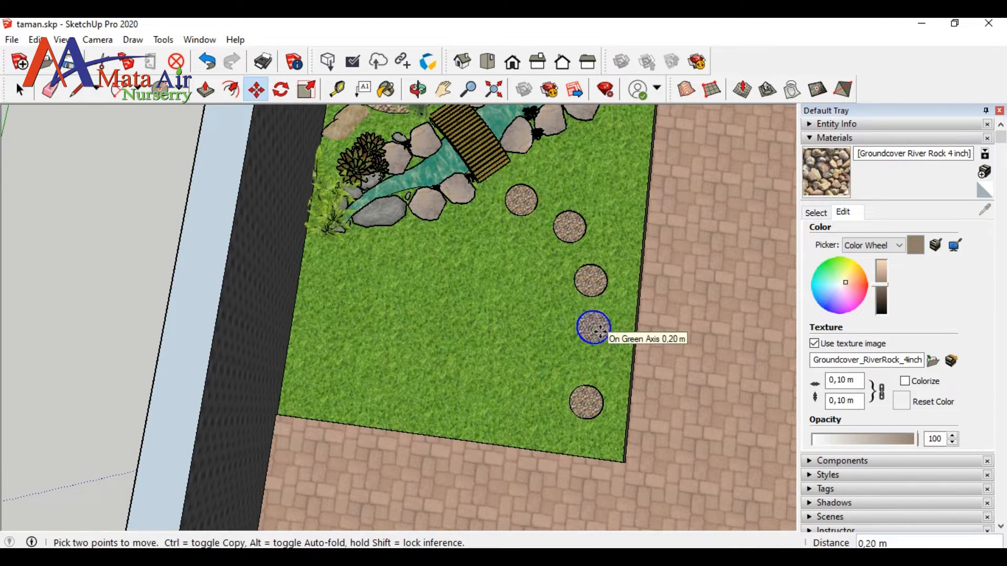
drag(595, 340, 572, 355)
key(space)
drag(568, 258, 633, 305)
key(m)
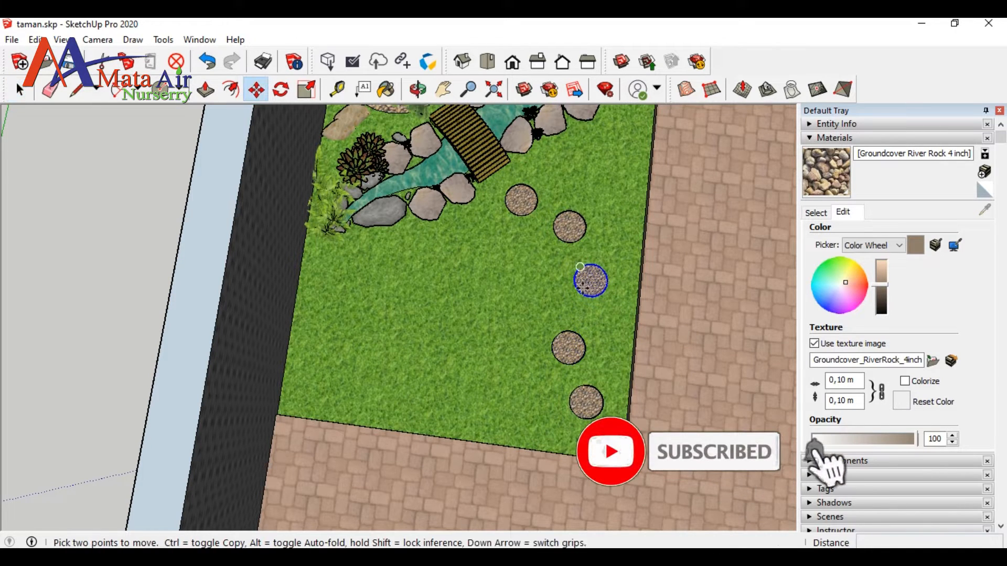
drag(578, 290, 534, 303)
key(space)
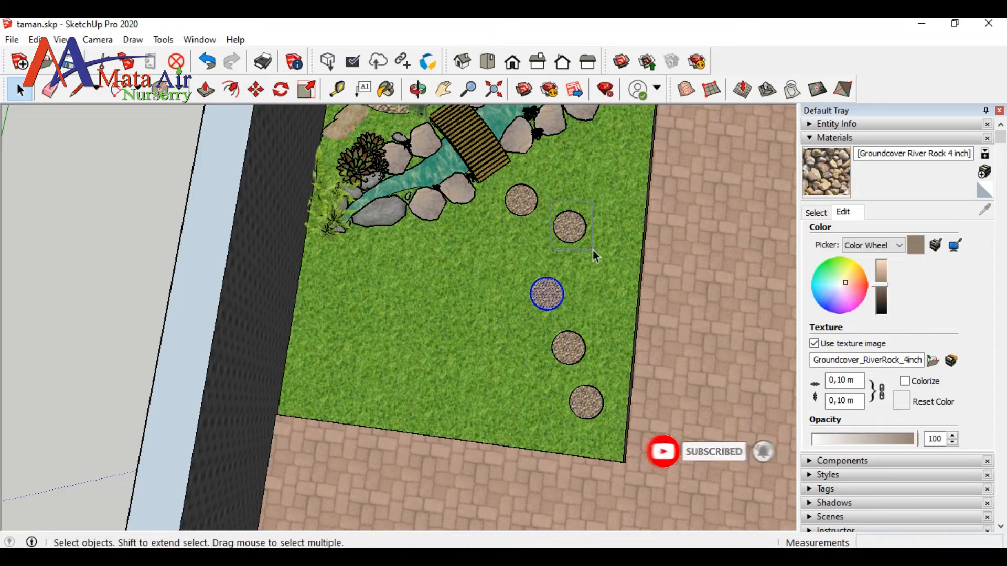
Bring the second stepping stone inward into line with the third, and shift the first about 0.11 m nearer the bridge's end
click(569, 226)
key(m)
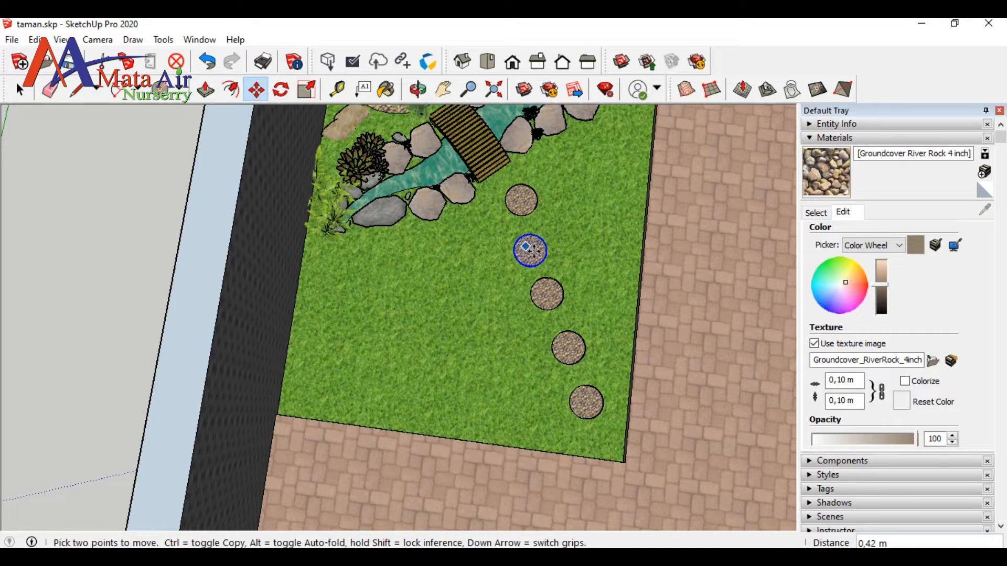
drag(534, 251, 529, 250)
click(20, 90)
mouse_move(499, 174)
mouse_down()
mouse_move(543, 206)
mouse_move(517, 197)
mouse_up()
click(257, 90)
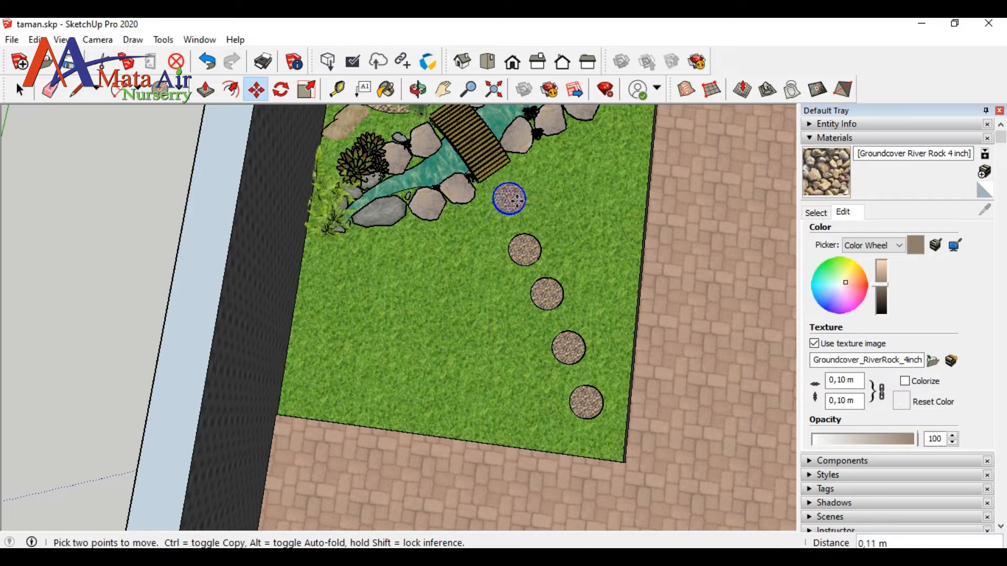
key(space)
Delete all five river-rock stepping stones from the lawn
click(249, 93)
drag(525, 250, 528, 216)
key(Delete)
key(Delete)
Explode the pond group and copy the border stone beside the bridge onto the grass at the bridge's near end
right_click(513, 142)
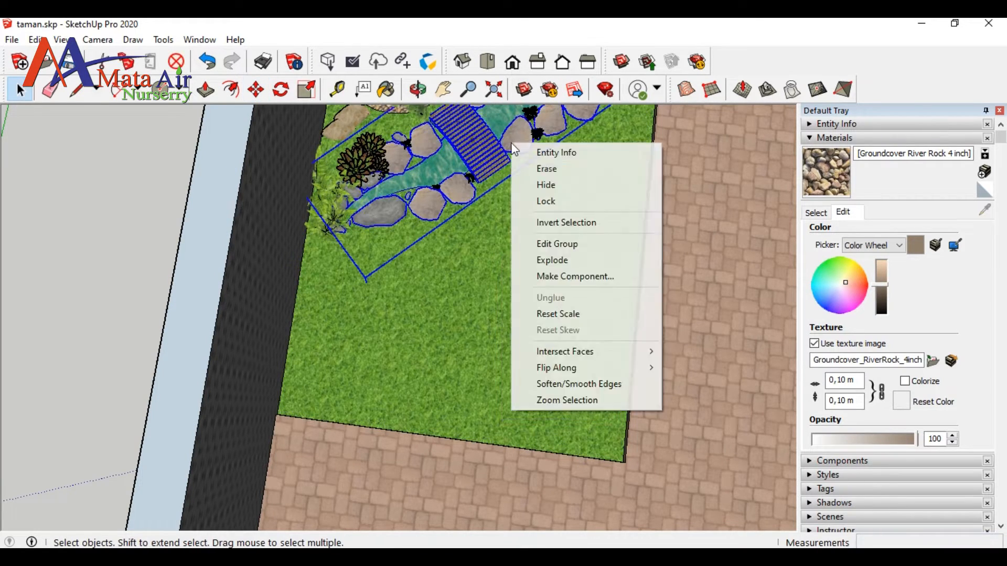
click(554, 259)
click(516, 141)
click(257, 89)
click(521, 156)
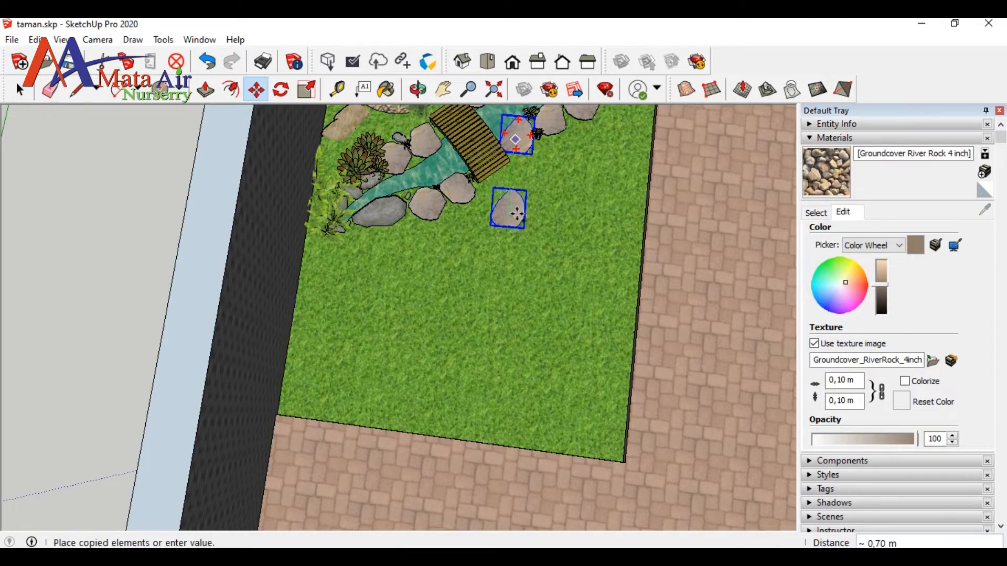
click(523, 236)
Copy the stepping stone about 0.57 m farther from the bridge and raise the copy about 0.04 m onto the grass surface
key(ctrl)
click(517, 205)
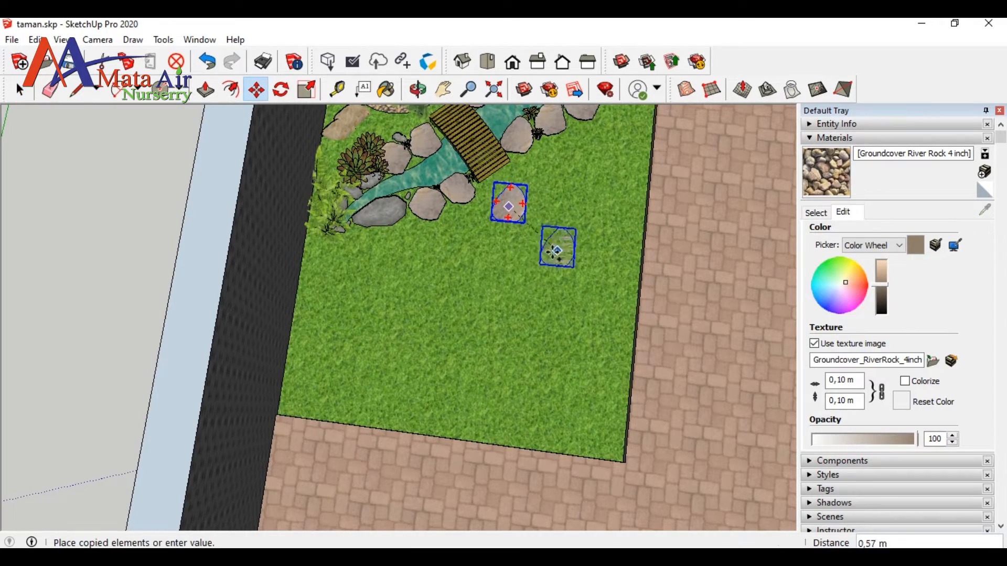
click(557, 251)
scroll(545, 253, up, 6)
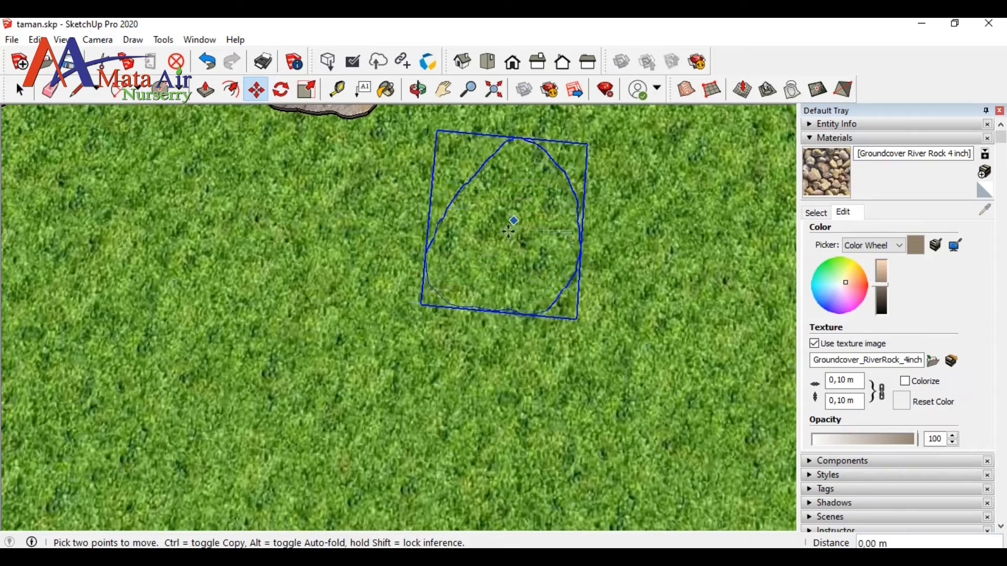
middle_drag(509, 231, 433, 294)
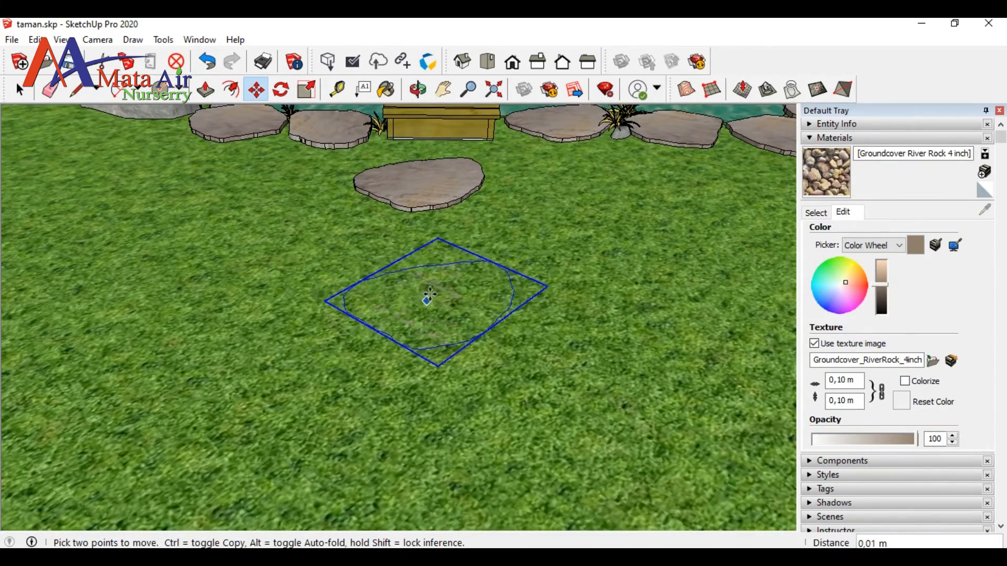
click(432, 286)
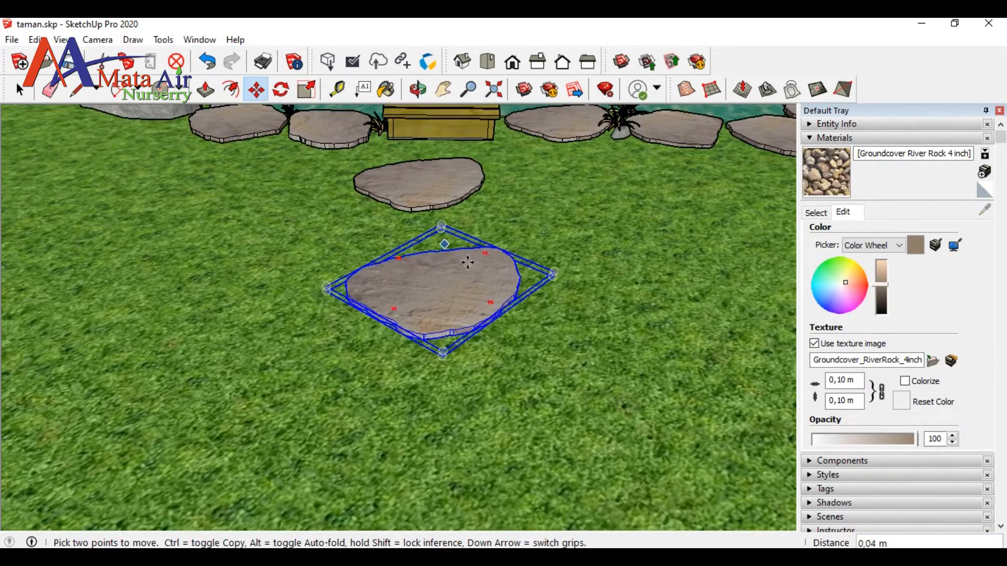
Copy the second stepping stone toward the paving as a third stone and raise it to sit on top of the grass
scroll(468, 262, down, 5)
middle_drag(470, 318, 501, 263)
scroll(501, 262, up, 5)
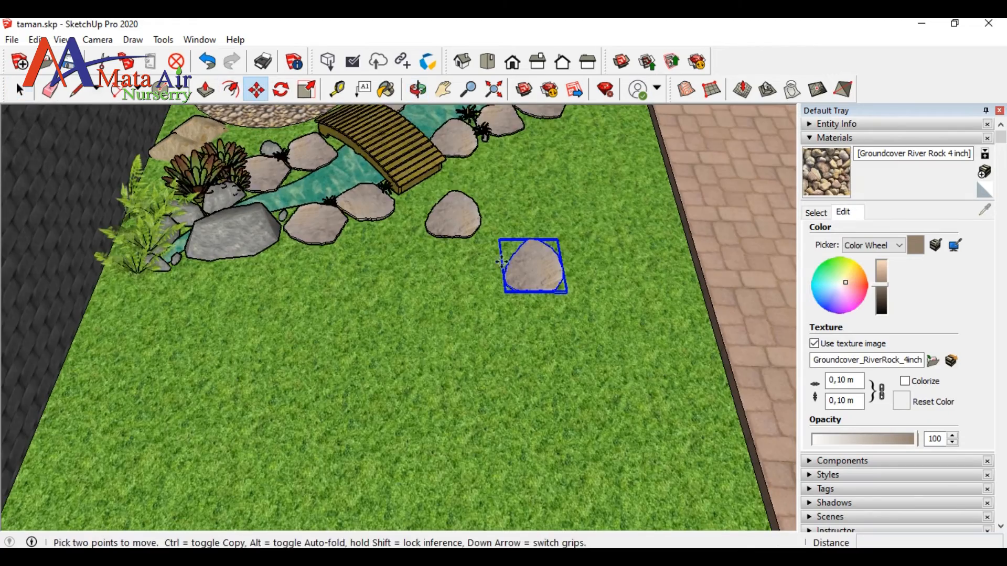
key(ctrl)
click(535, 270)
middle_drag(635, 334, 389, 328)
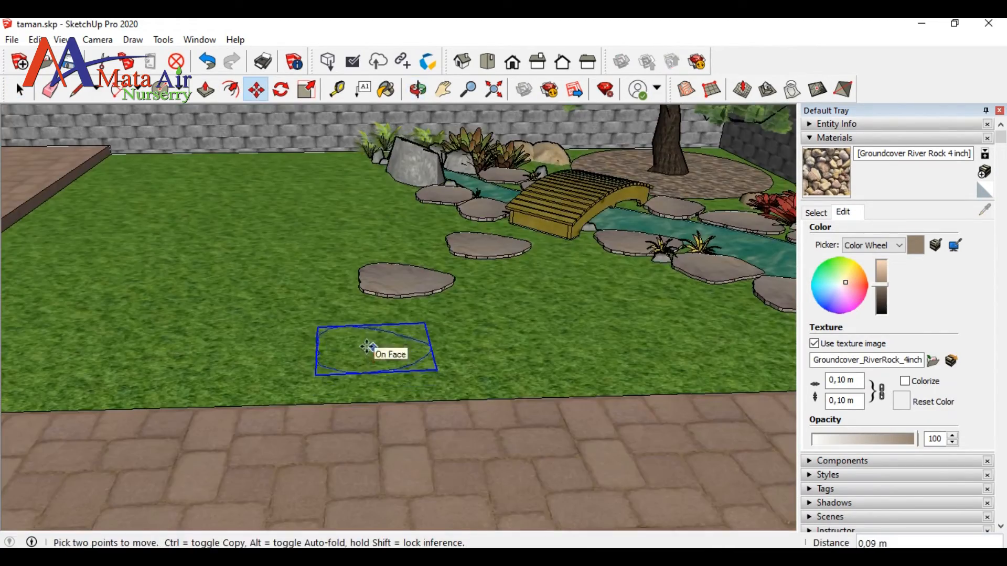
click(378, 315)
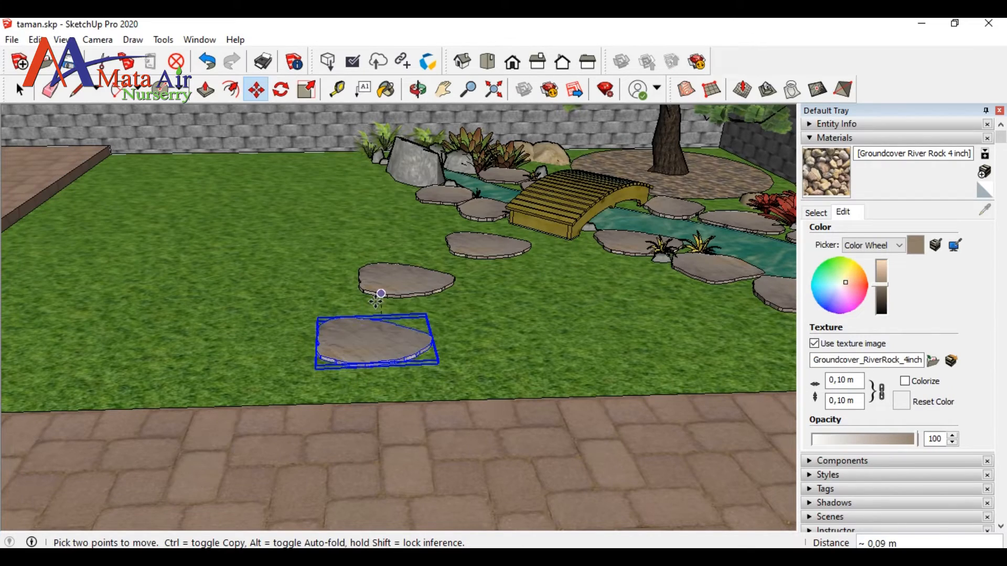
click(381, 294)
Adjust the height of the second stepping stone by about 0.03 m relative to the lawn
click(280, 90)
middle_drag(435, 294, 552, 298)
scroll(553, 299, up, 6)
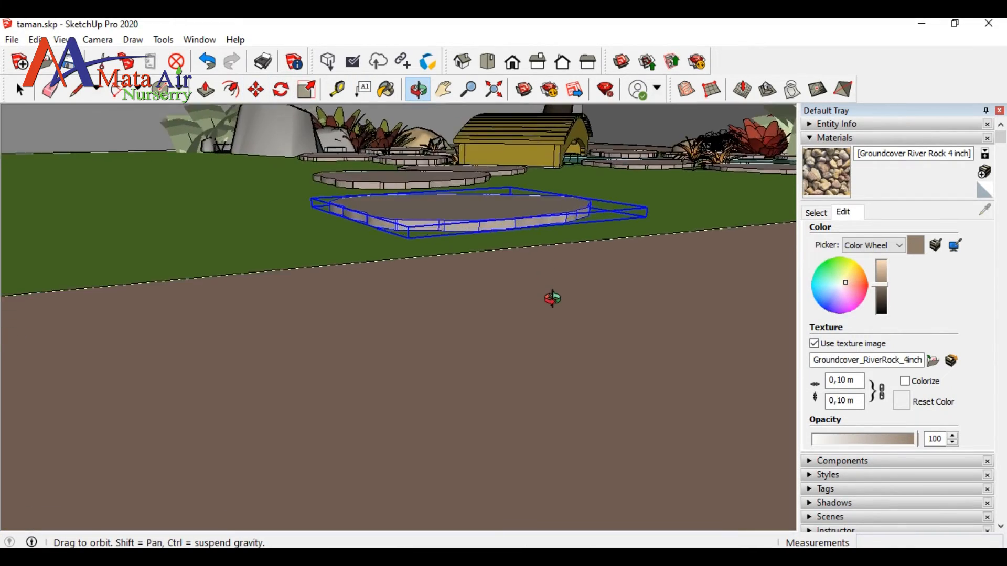
key(m)
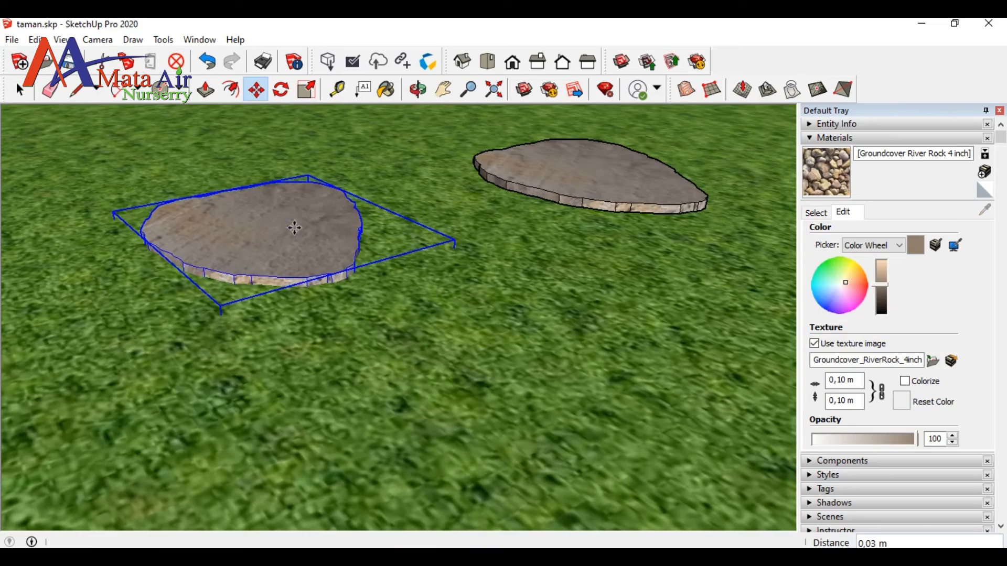
From the top view, rotate the second stepping stone and the one nearest the bridge to different orientations
click(487, 62)
scroll(550, 195, down, 5)
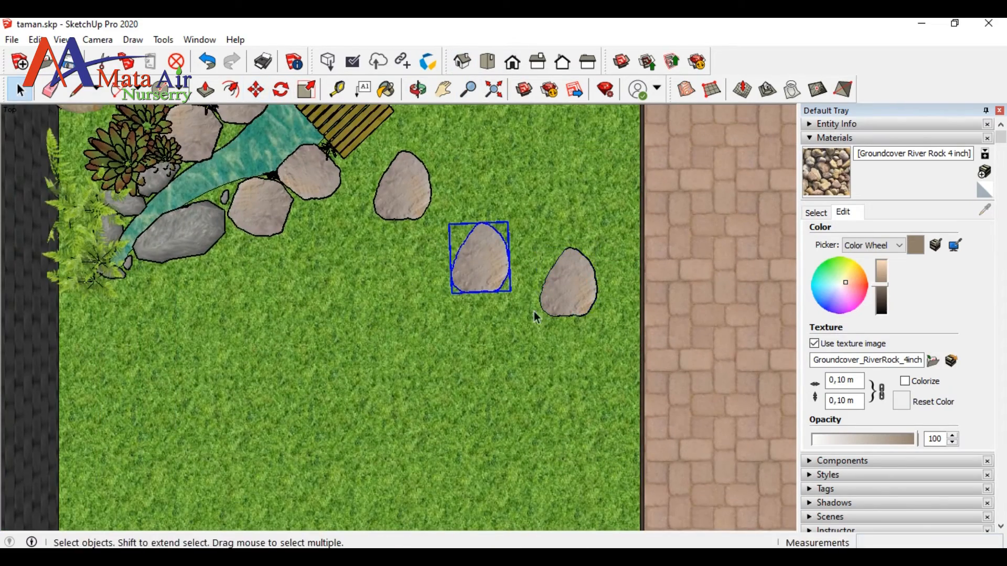
click(540, 242)
click(474, 342)
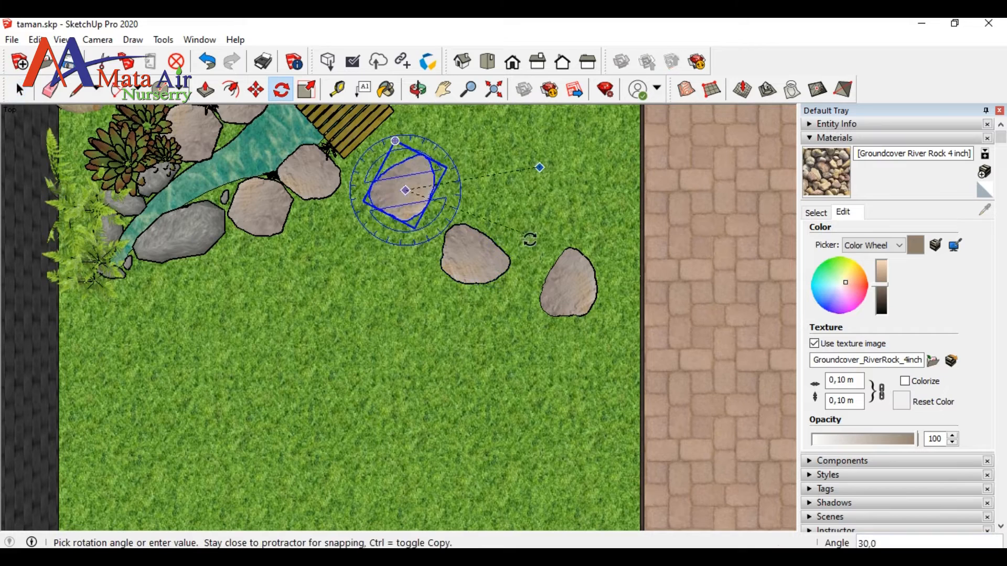
text(60)
key(Return)
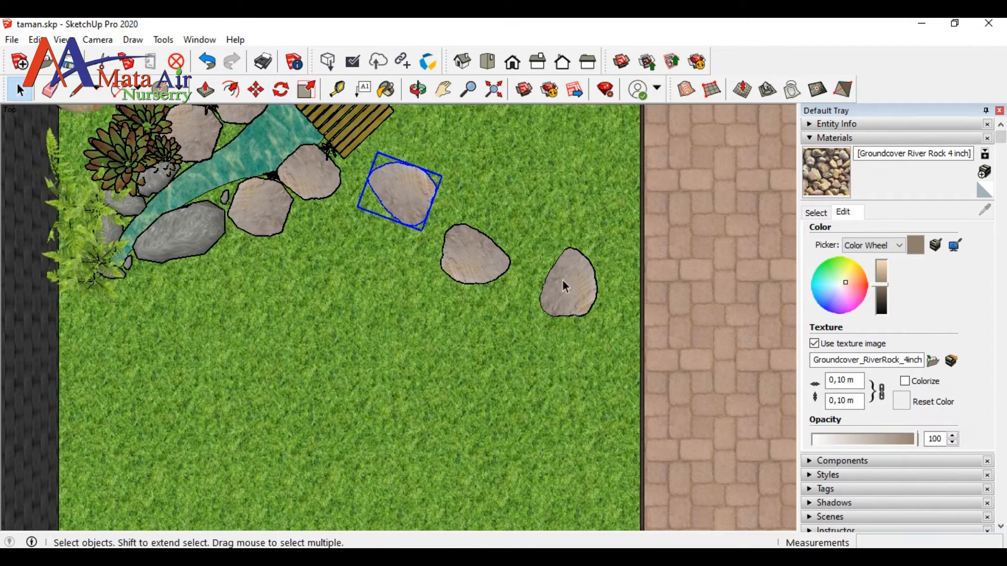
Rotate the third stepping stone, nearest the paving, by about 190°
click(632, 273)
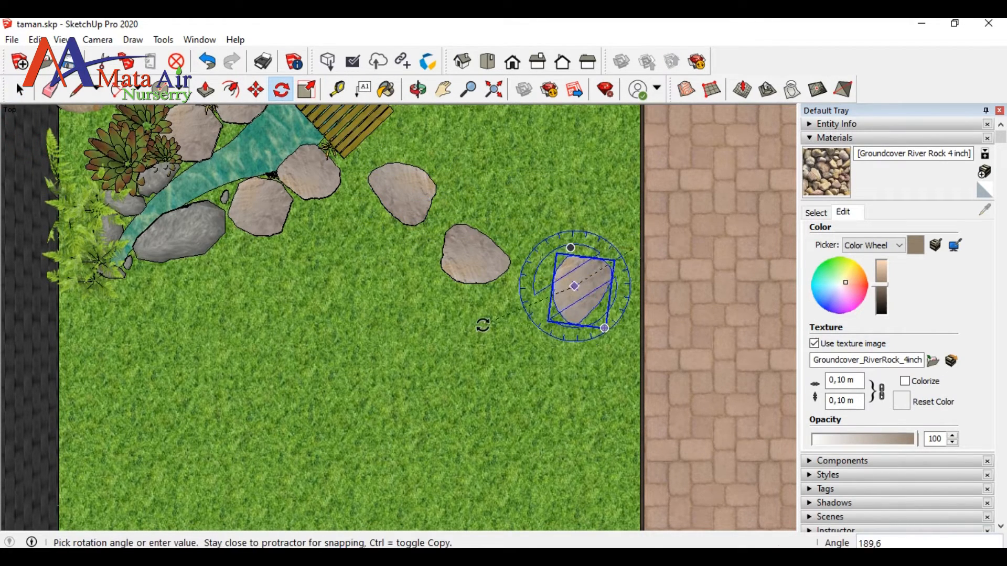
click(473, 317)
click(264, 92)
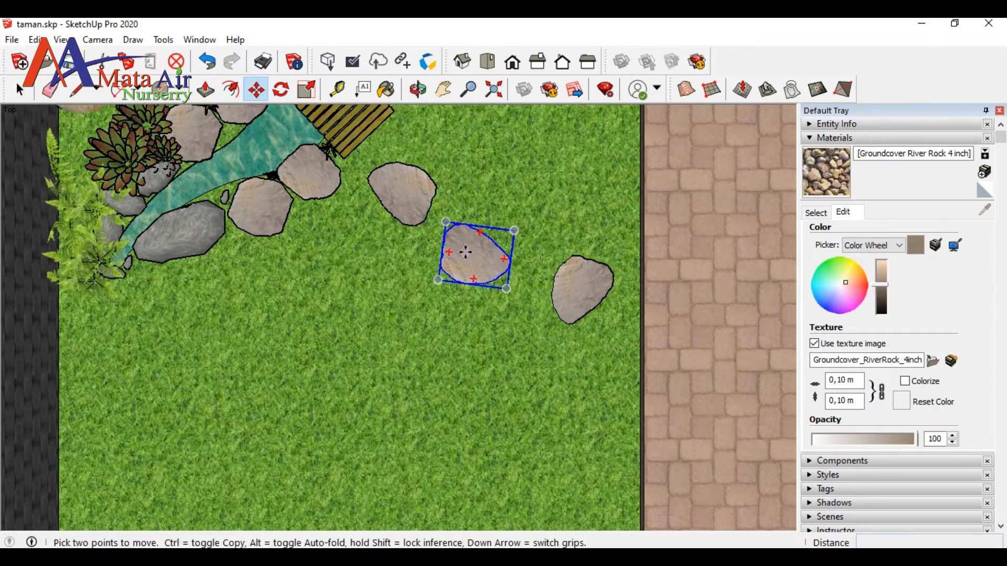
Inspect the garden and its stepping path from several angles with Orbit and Walk, and switch on the model's shadows
middle_drag(473, 255, 484, 226)
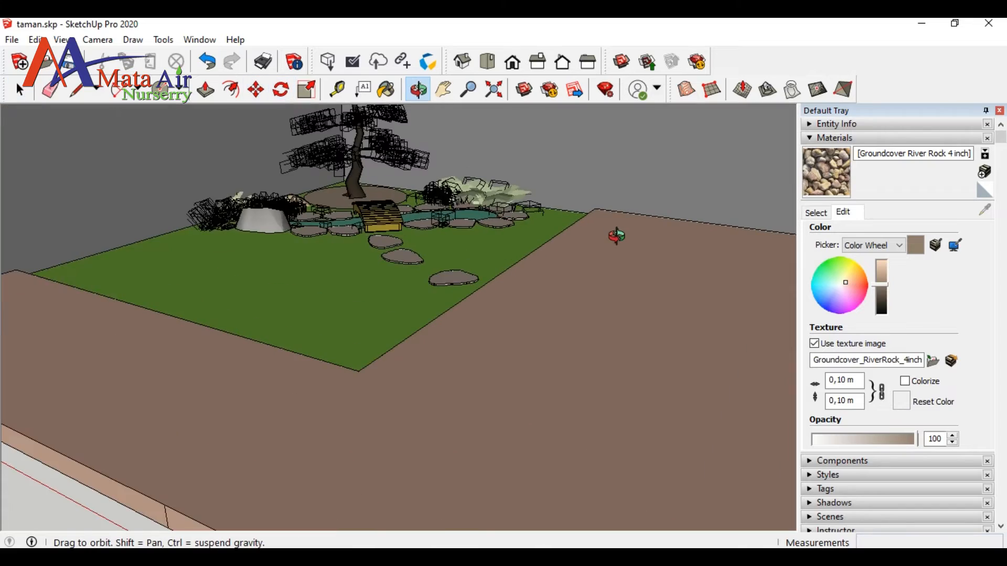
middle_drag(617, 236, 508, 239)
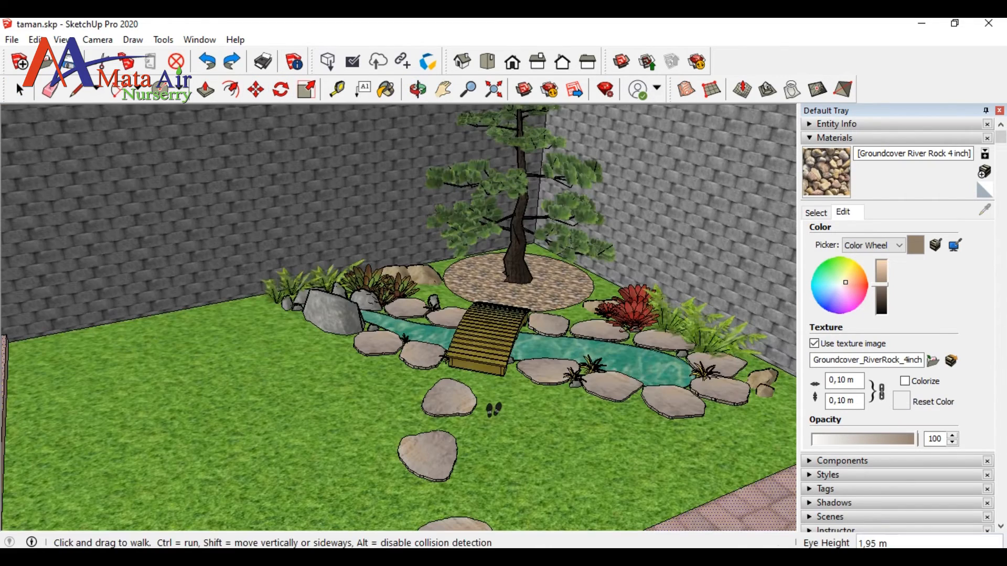
drag(510, 345, 505, 360)
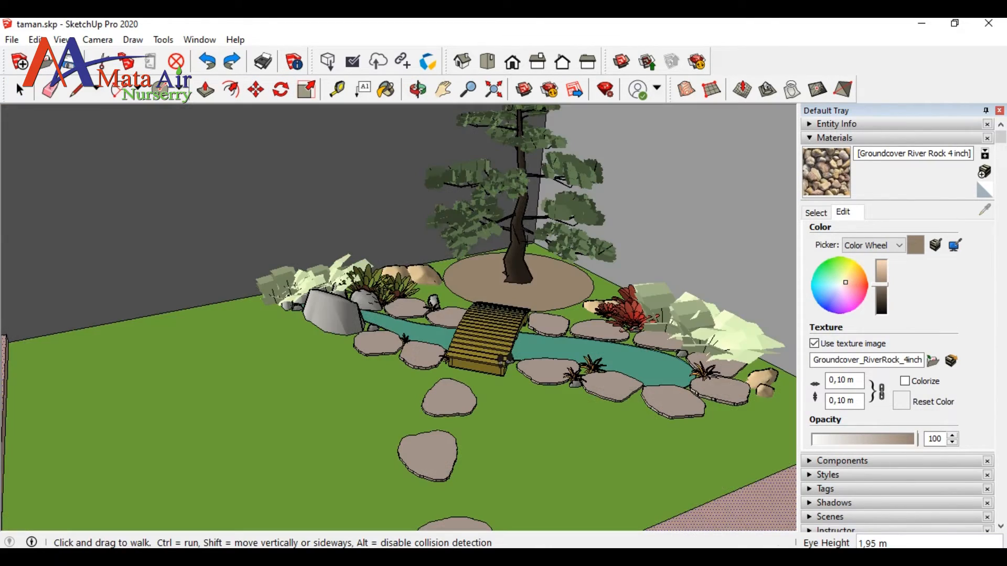
click(21, 91)
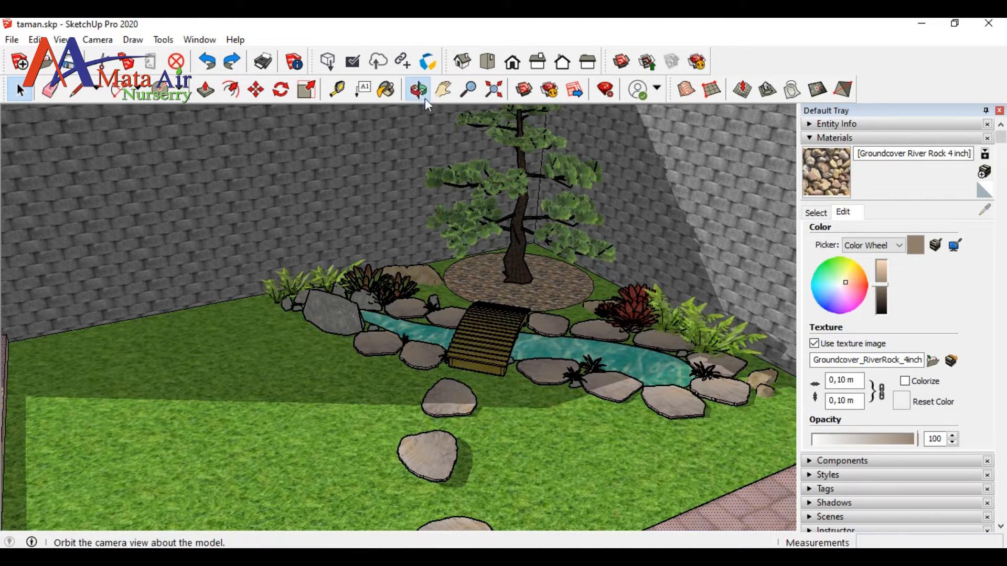
click(426, 98)
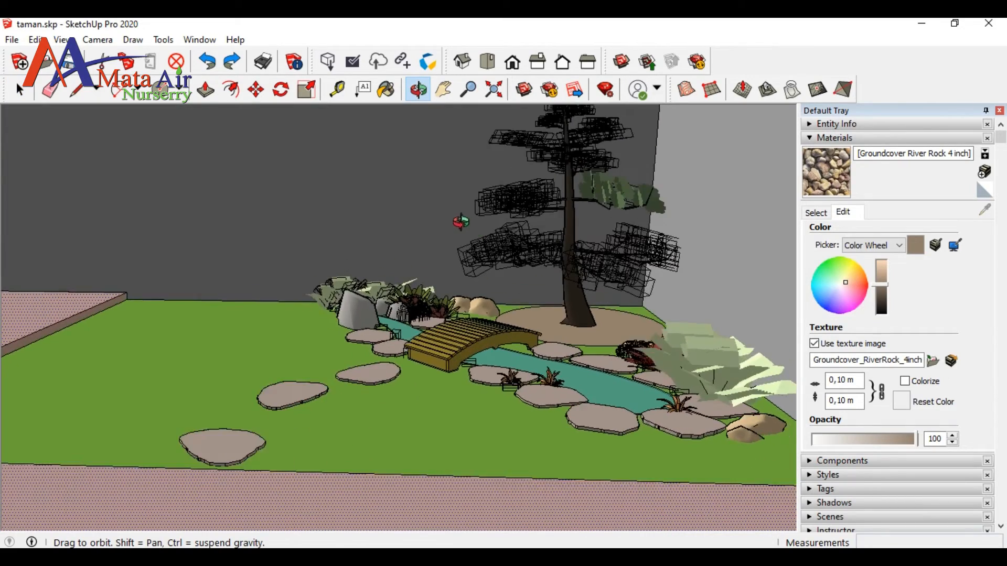